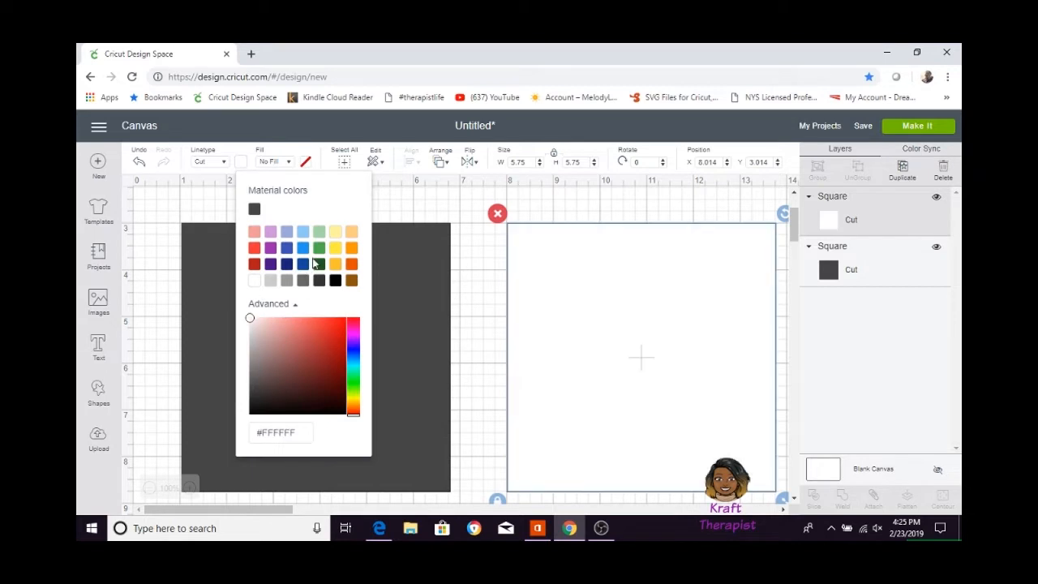
Recolour the right square light orange (#E8AC59) and sync the dark left square to the same colour.
{"action": "left_click", "coordinate": [308, 325]}
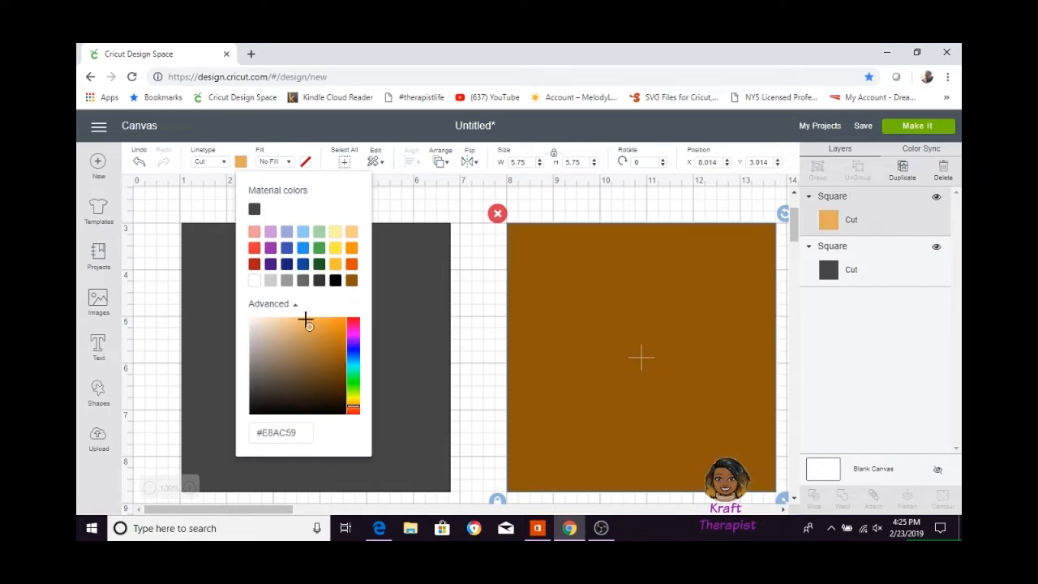
{"action": "left_click", "coordinate": [620, 363]}
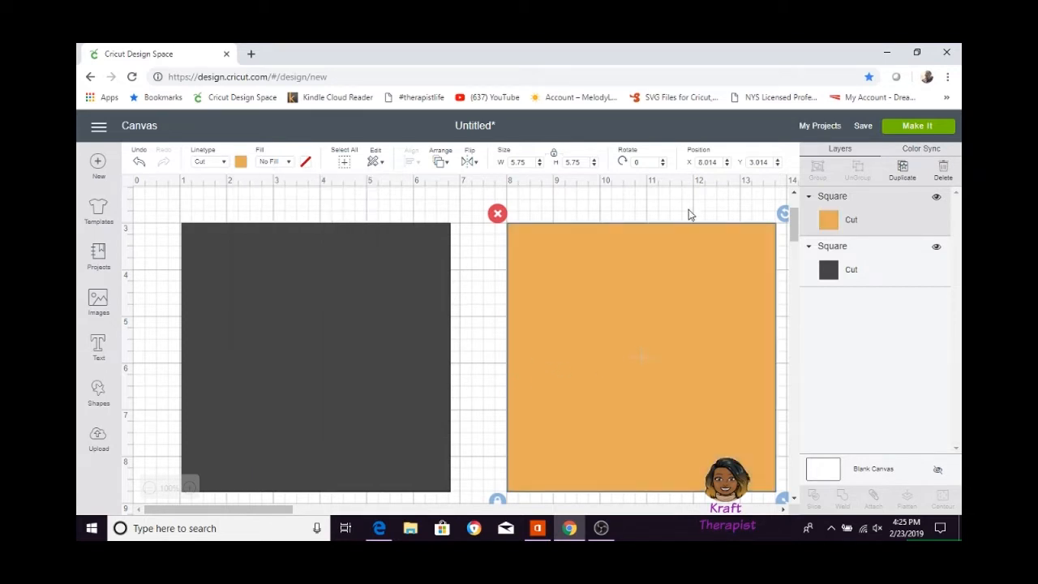
{"action": "left_click", "coordinate": [921, 148]}
{"action": "left_click_drag", "start_coordinate": [803, 235], "coordinate": [806, 268]}
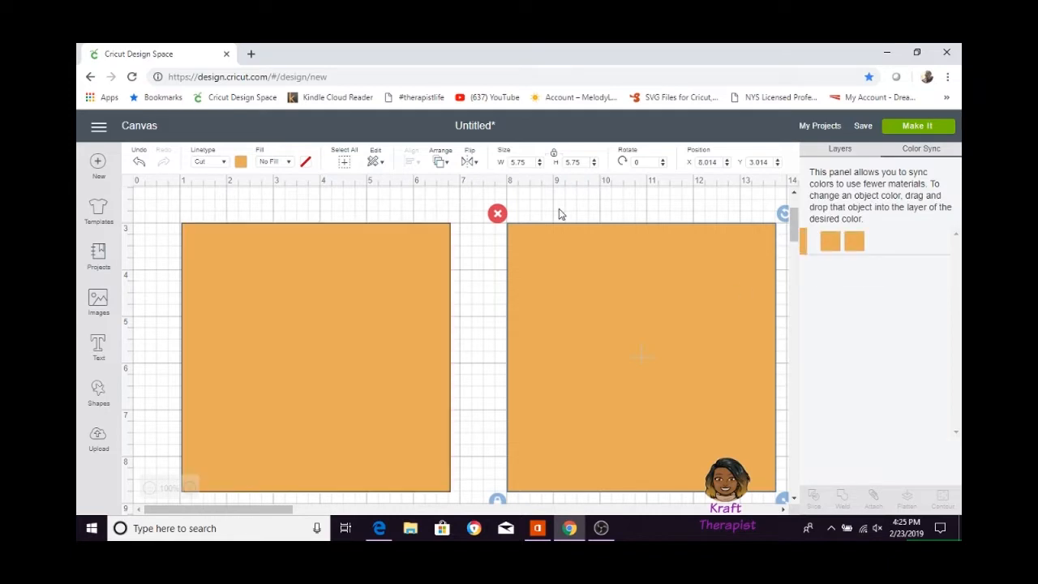
{"action": "left_click", "coordinate": [562, 217]}
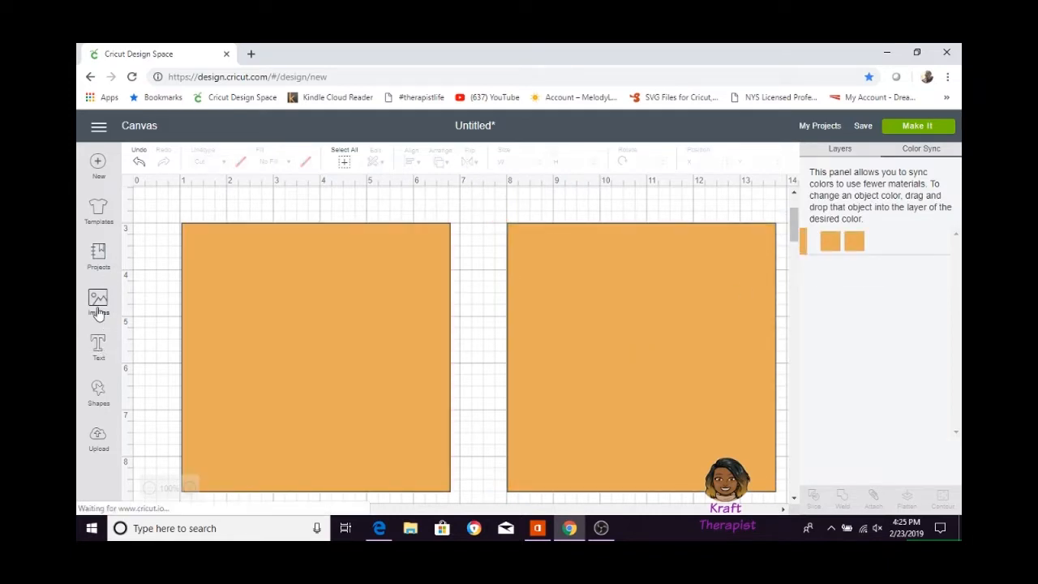
Add a 5.5-inch square over the left orange square and place a duplicate of it over the right one.
{"action": "left_click", "coordinate": [98, 312]}
{"action": "left_click", "coordinate": [99, 314]}
{"action": "left_click", "coordinate": [100, 395]}
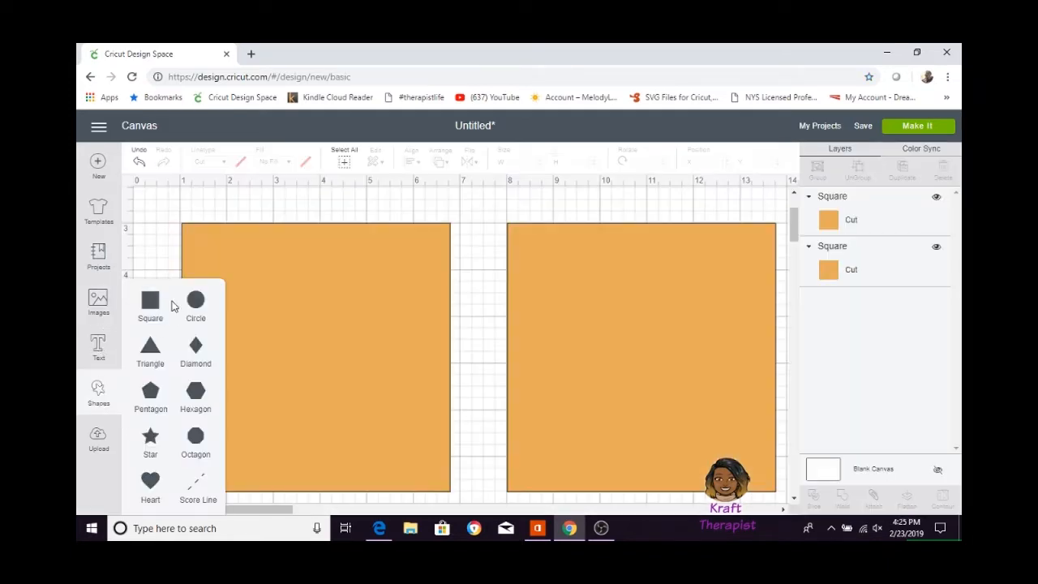
{"action": "left_click", "coordinate": [155, 303]}
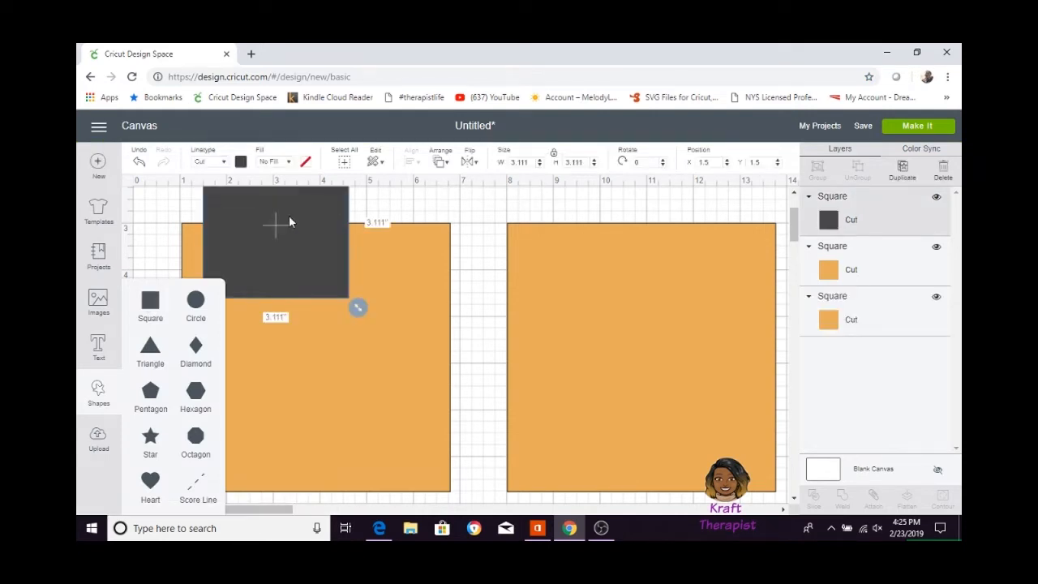
{"action": "left_click_drag", "start_coordinate": [293, 259], "coordinate": [280, 327]}
{"action": "type", "text": "5"}
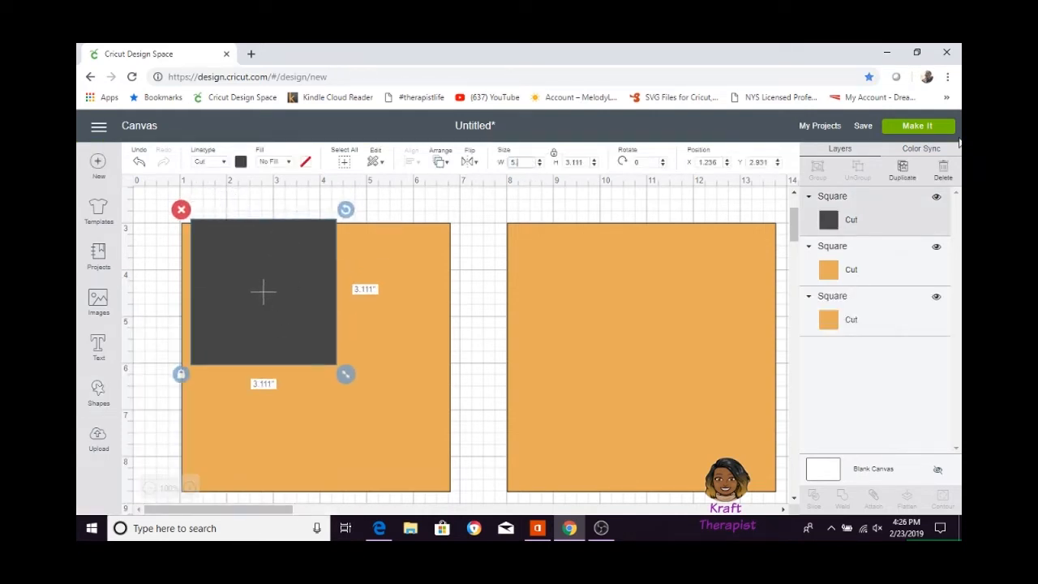
{"action": "type", "text": ".5"}
{"action": "key", "text": "Return"}
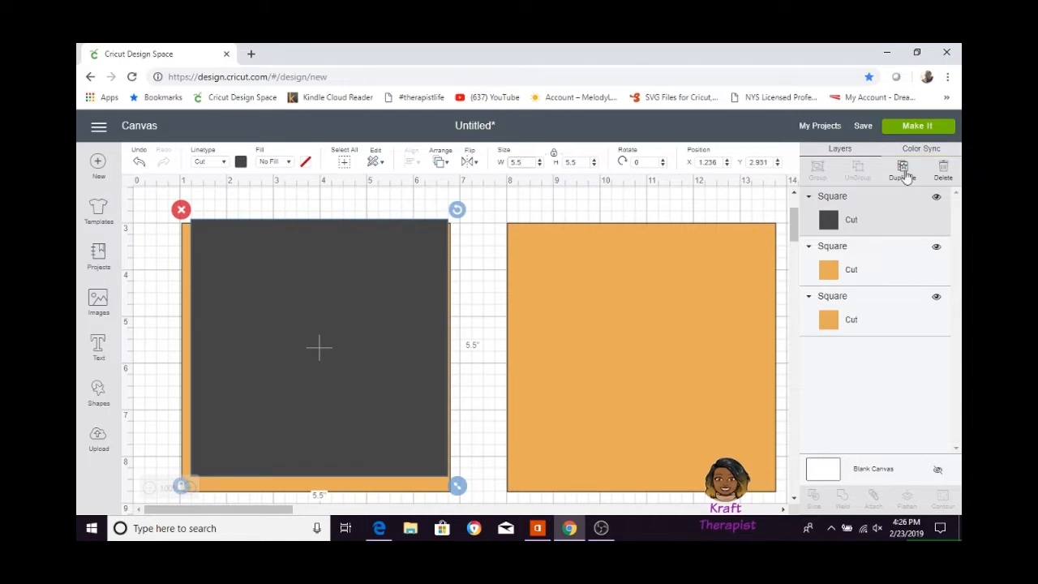
{"action": "left_click", "coordinate": [906, 177]}
{"action": "left_click_drag", "start_coordinate": [400, 259], "coordinate": [605, 321]}
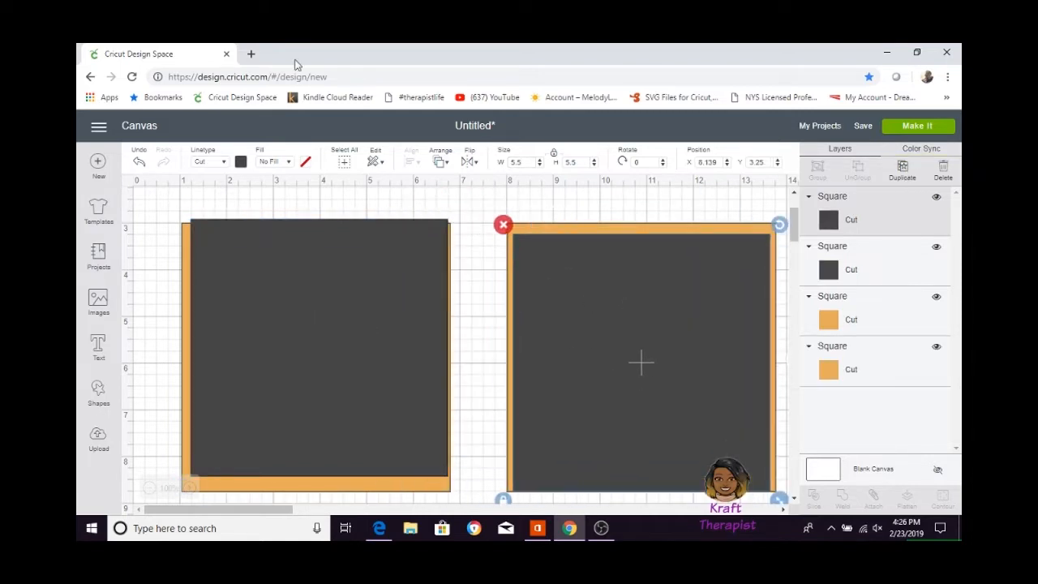
Colour the right inner square white and sync the left inner square to that white.
{"action": "left_click", "coordinate": [241, 161]}
{"action": "left_click", "coordinate": [253, 279]}
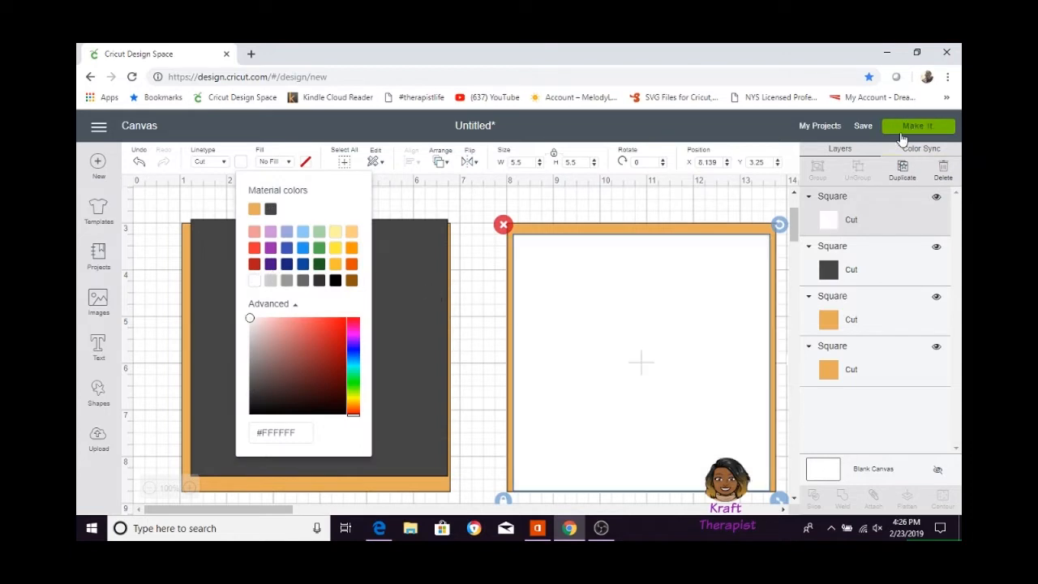
{"action": "left_click", "coordinate": [911, 149]}
{"action": "left_click_drag", "start_coordinate": [803, 275], "coordinate": [829, 241]}
Centre each white square on the orange square behind it.
{"action": "left_click", "coordinate": [354, 317]}
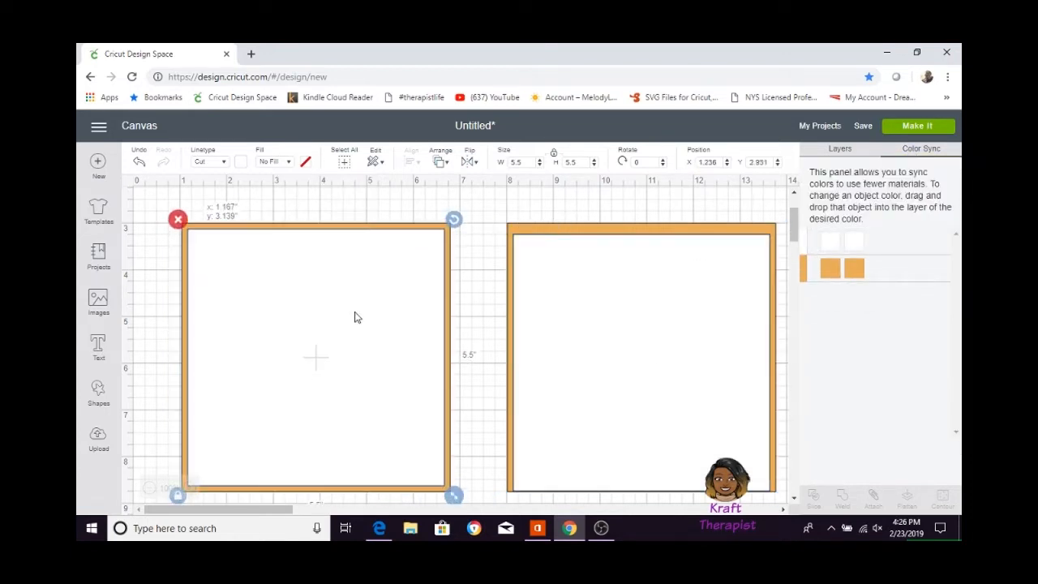
{"action": "left_click_drag", "start_coordinate": [479, 209], "coordinate": [318, 373]}
{"action": "left_click", "coordinate": [412, 166]}
{"action": "left_click", "coordinate": [423, 309]}
{"action": "left_click_drag", "start_coordinate": [506, 205], "coordinate": [530, 283]}
{"action": "left_click", "coordinate": [407, 164]}
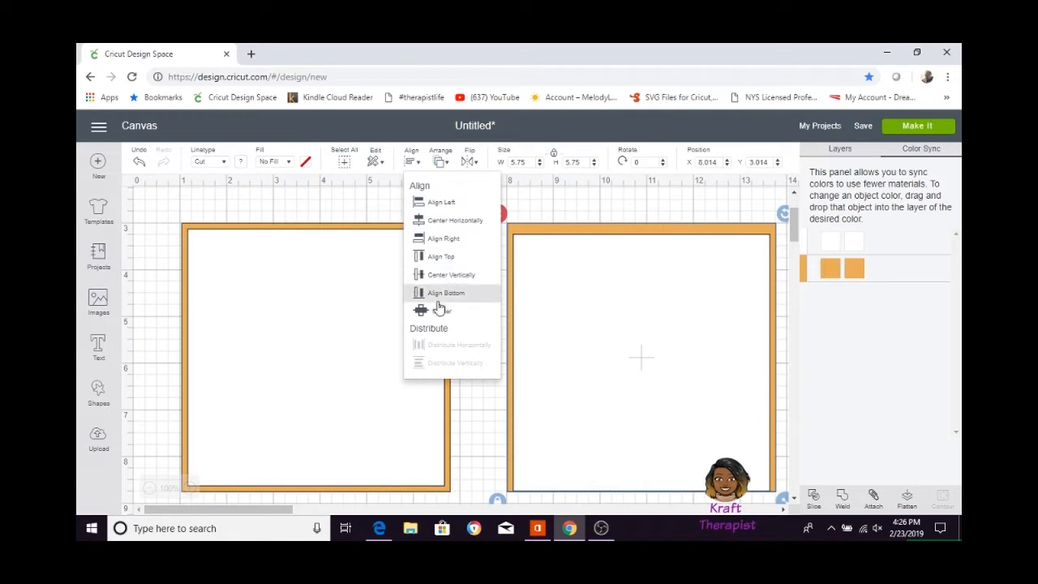
{"action": "left_click", "coordinate": [438, 309]}
{"action": "left_click", "coordinate": [465, 249]}
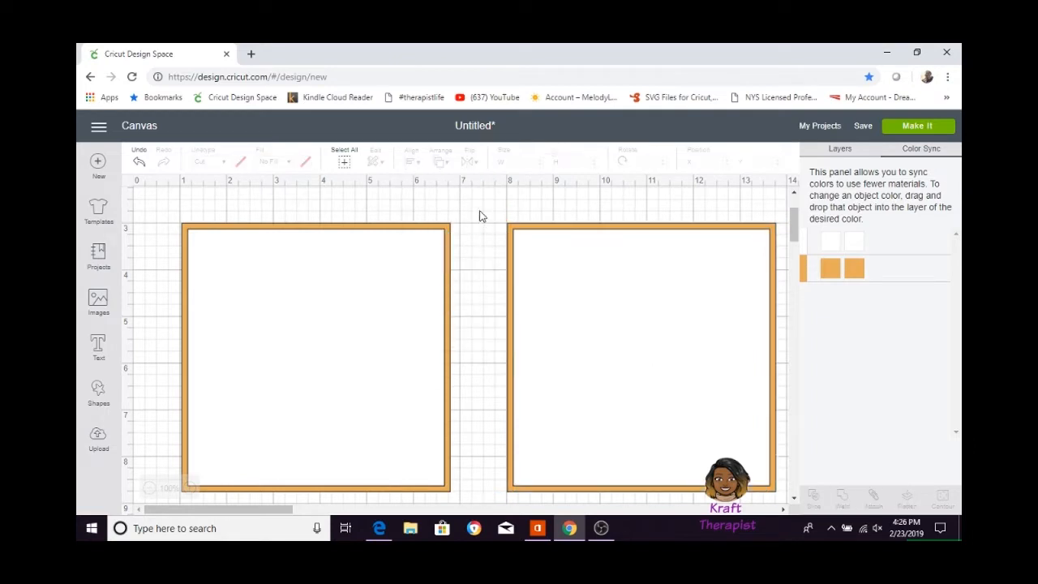
Group the right pair of white and orange squares and hide that group.
{"action": "left_click_drag", "start_coordinate": [487, 221], "coordinate": [667, 352]}
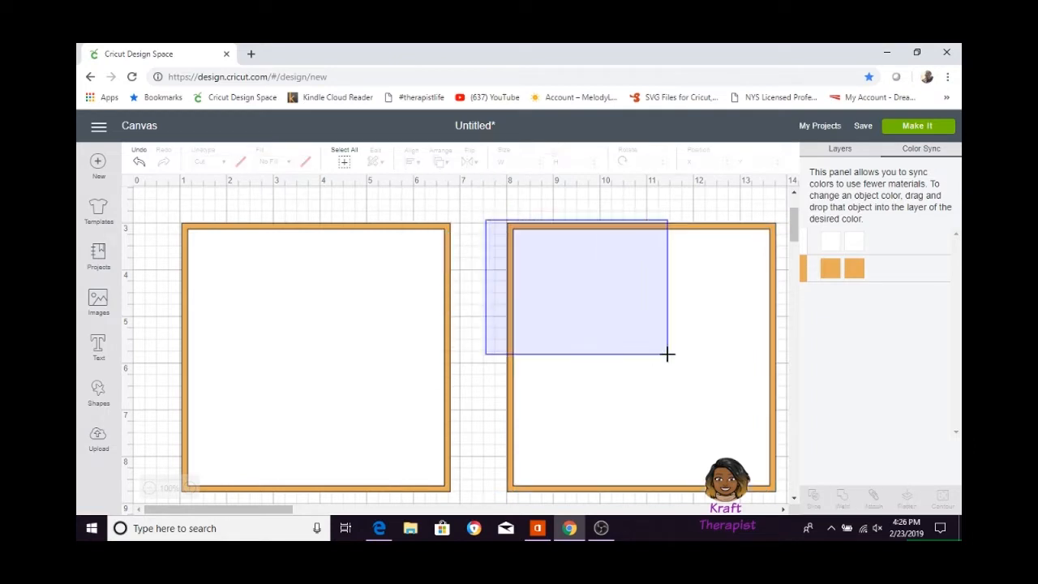
{"action": "left_click", "coordinate": [835, 149]}
{"action": "key", "text": "ctrl+g"}
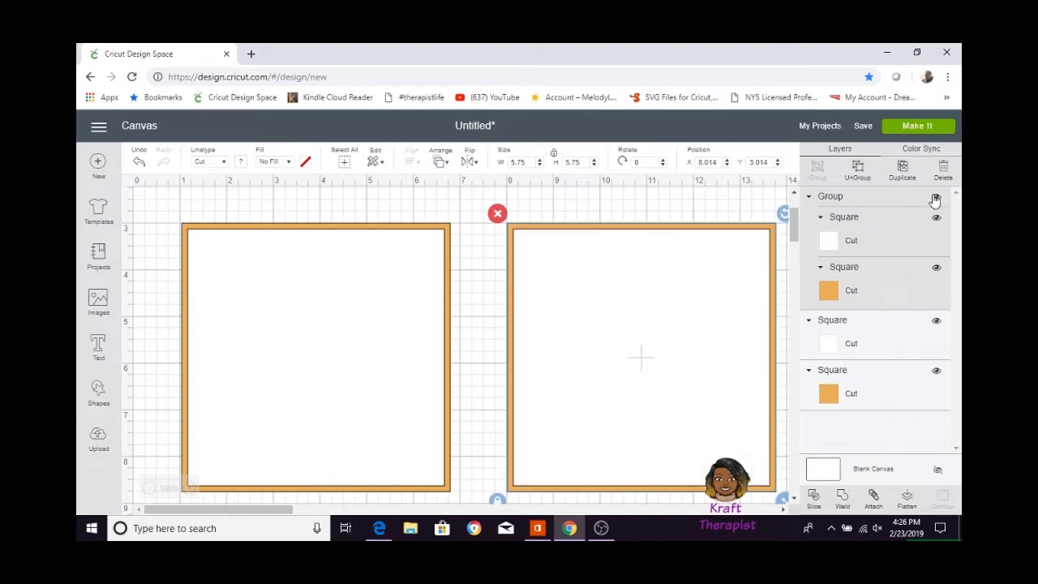
{"action": "left_click", "coordinate": [935, 196]}
Group the left pair of squares and move the group toward the middle of the visible canvas, at about X 4.75, Y 3.
{"action": "left_click_drag", "start_coordinate": [468, 216], "coordinate": [373, 420]}
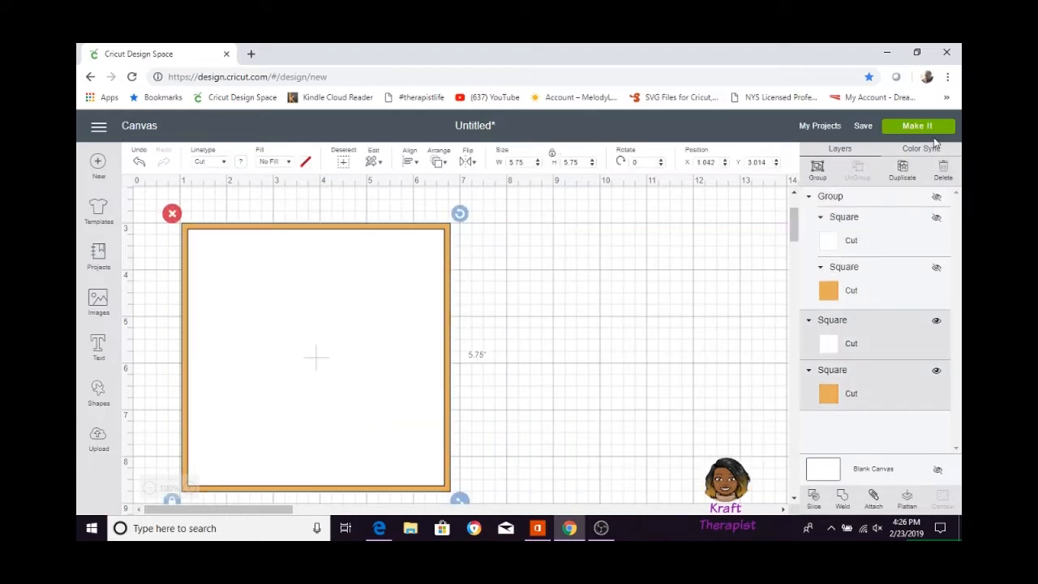
{"action": "left_click", "coordinate": [817, 168]}
{"action": "left_click_drag", "start_coordinate": [336, 297], "coordinate": [510, 295]}
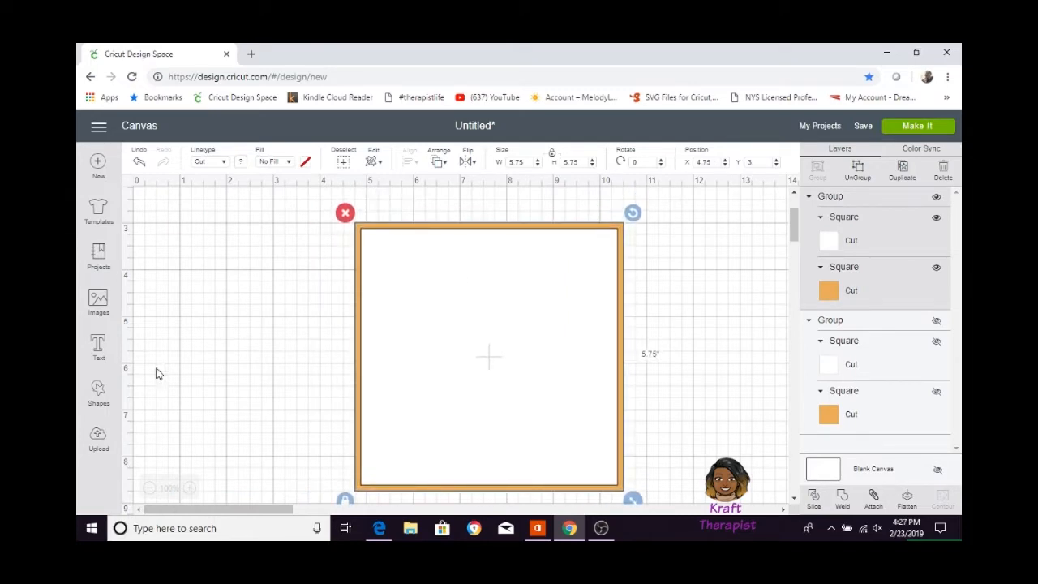
Search the image library for "coffee".
{"action": "left_click", "coordinate": [98, 302]}
{"action": "left_click", "coordinate": [551, 165]}
{"action": "left_click", "coordinate": [784, 172]}
{"action": "type", "text": "coff"}
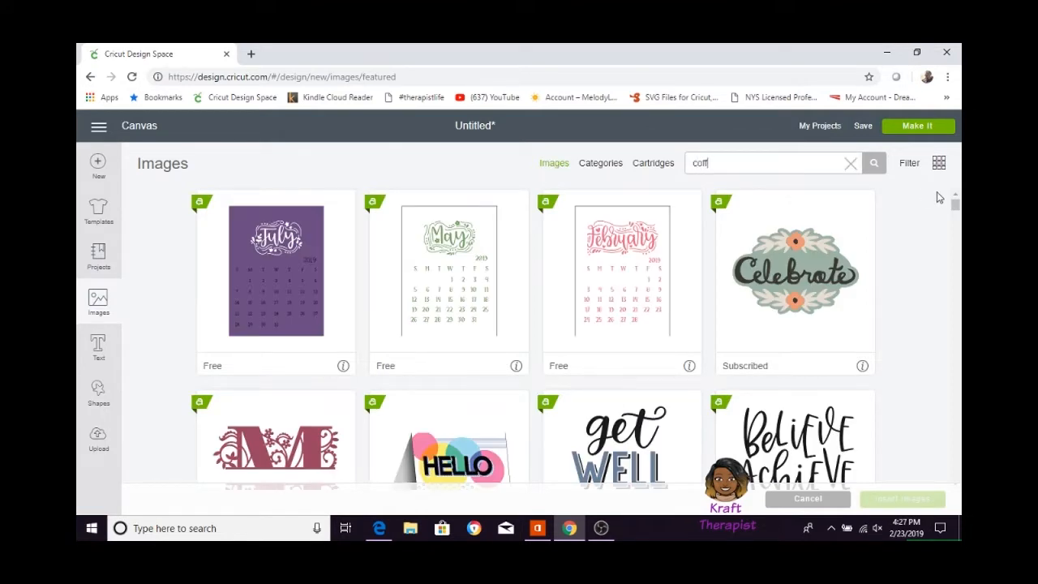
{"action": "type", "text": "ee"}
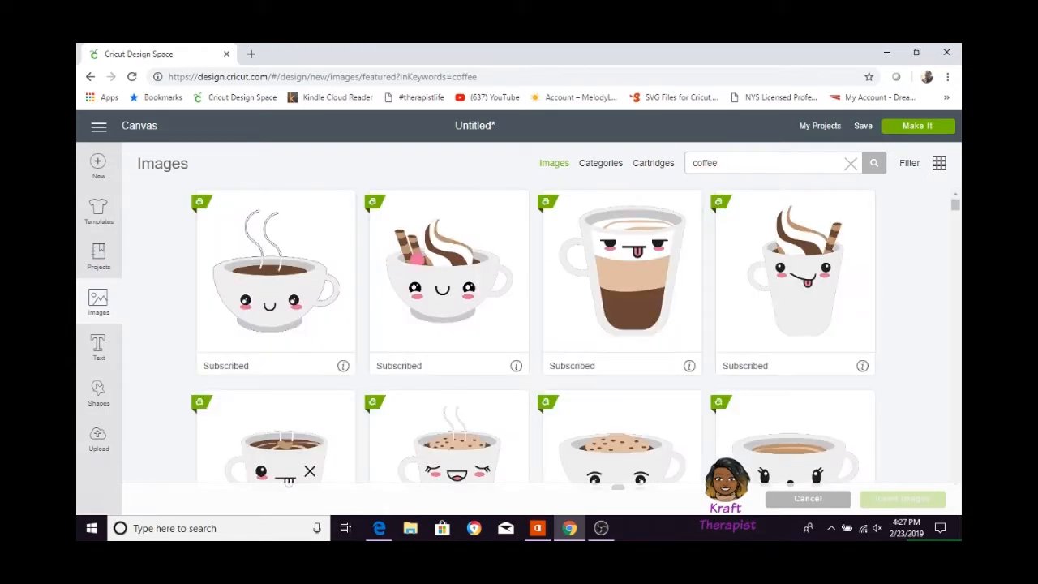
Select the smiling cup with whipped swirl and wafer sticks and the printable steaming happy-face coffee cup.
{"action": "left_click", "coordinate": [470, 300]}
{"action": "scroll", "coordinate": [840, 374], "scroll_direction": "down", "scroll_amount": 8}
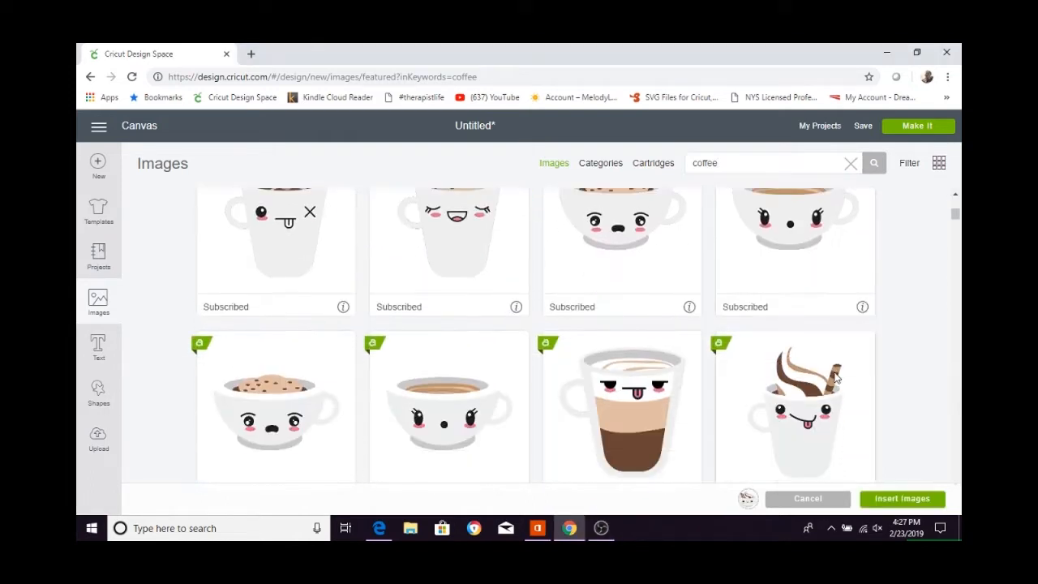
{"action": "scroll", "coordinate": [837, 377], "scroll_direction": "down", "scroll_amount": 2}
{"action": "left_click", "coordinate": [636, 388]}
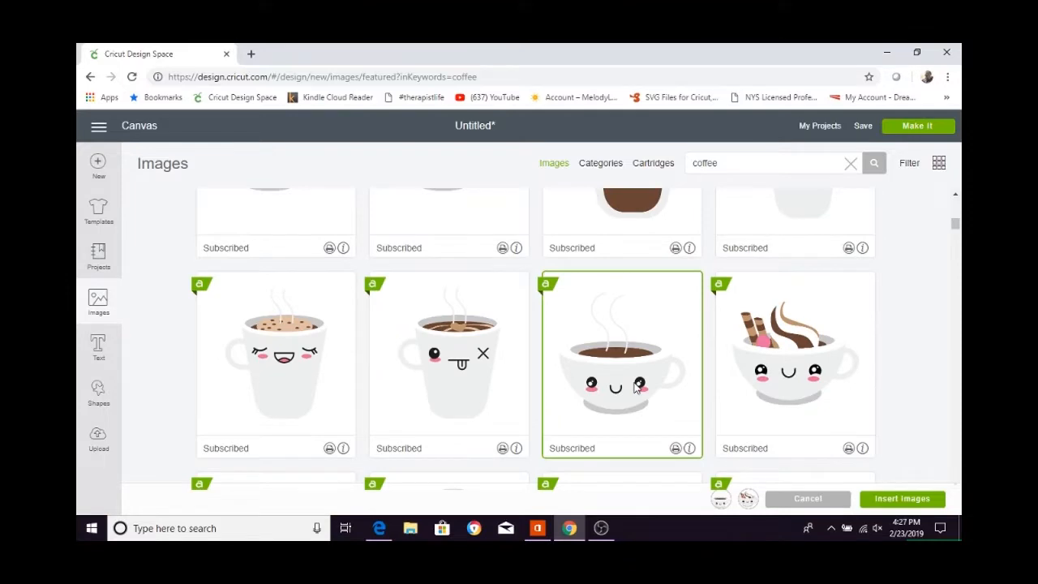
Add the brown "best friend" lettering to the image selection and insert all the selected images onto the canvas.
{"action": "scroll", "coordinate": [637, 388], "scroll_direction": "down", "scroll_amount": 7}
{"action": "scroll", "coordinate": [637, 387], "scroll_direction": "down", "scroll_amount": 8}
{"action": "scroll", "coordinate": [635, 388], "scroll_direction": "up", "scroll_amount": 15}
{"action": "scroll", "coordinate": [635, 387], "scroll_direction": "up", "scroll_amount": 6}
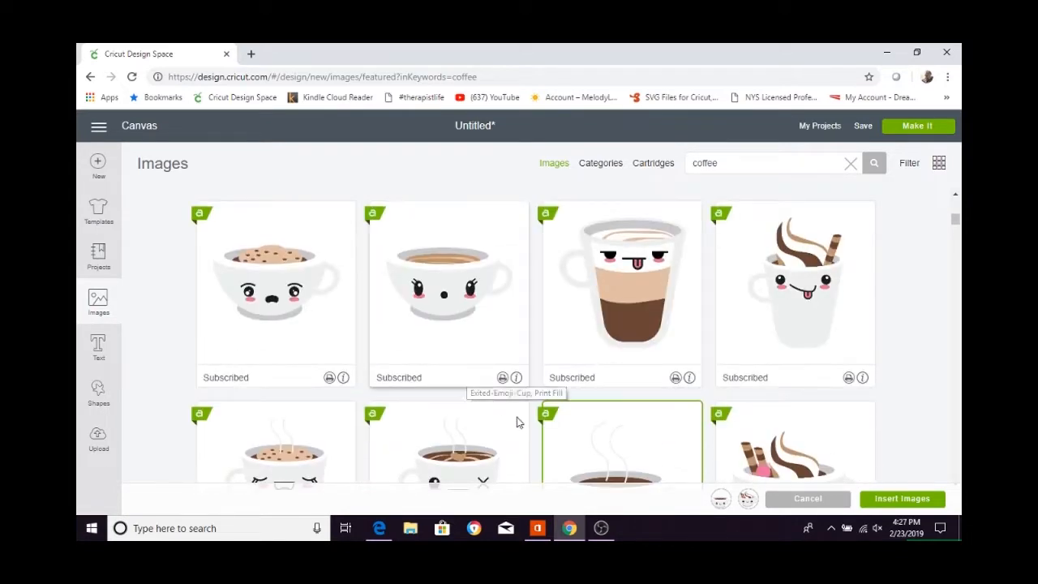
{"action": "scroll", "coordinate": [678, 451], "scroll_direction": "down", "scroll_amount": 2}
{"action": "scroll", "coordinate": [691, 456], "scroll_direction": "down", "scroll_amount": 14}
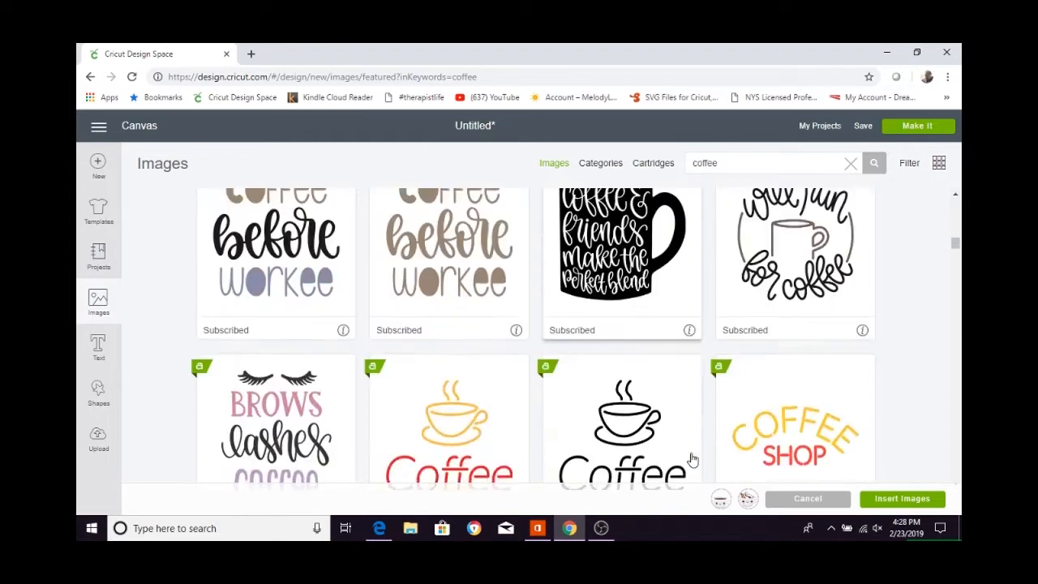
{"action": "scroll", "coordinate": [692, 459], "scroll_direction": "down", "scroll_amount": 15}
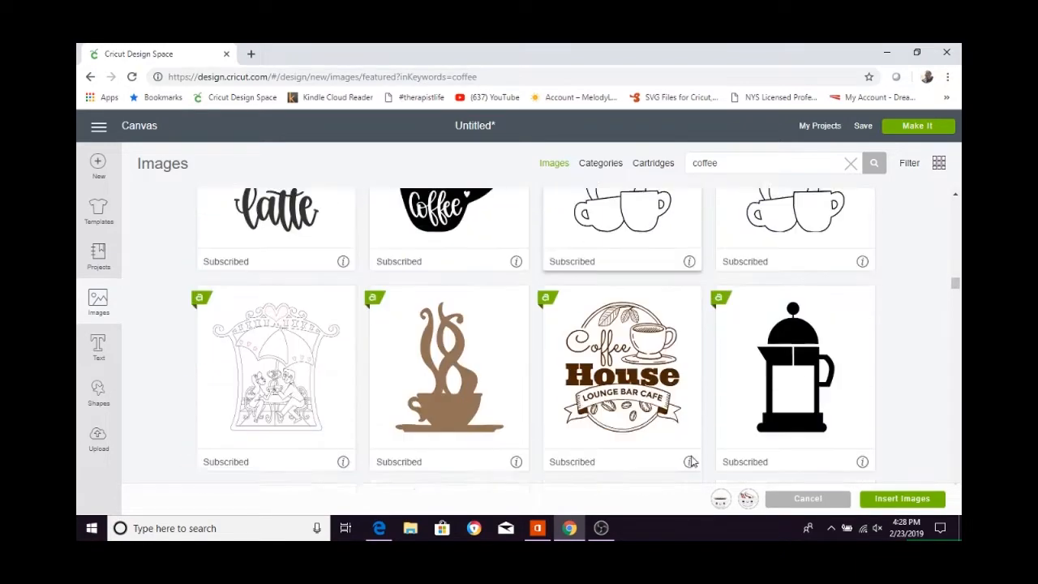
{"action": "scroll", "coordinate": [691, 461], "scroll_direction": "down", "scroll_amount": 15}
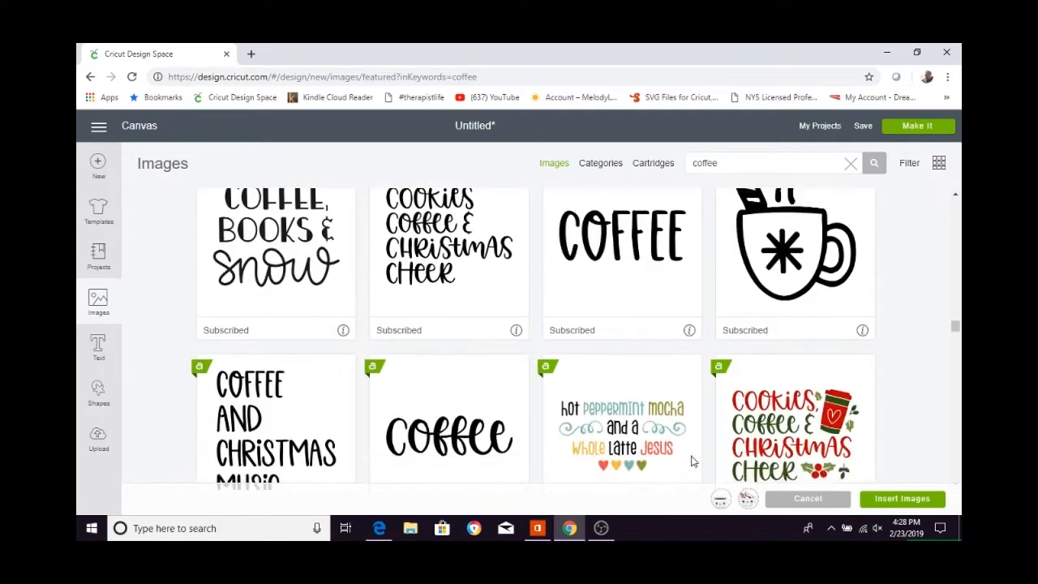
{"action": "scroll", "coordinate": [691, 461], "scroll_direction": "down", "scroll_amount": 15}
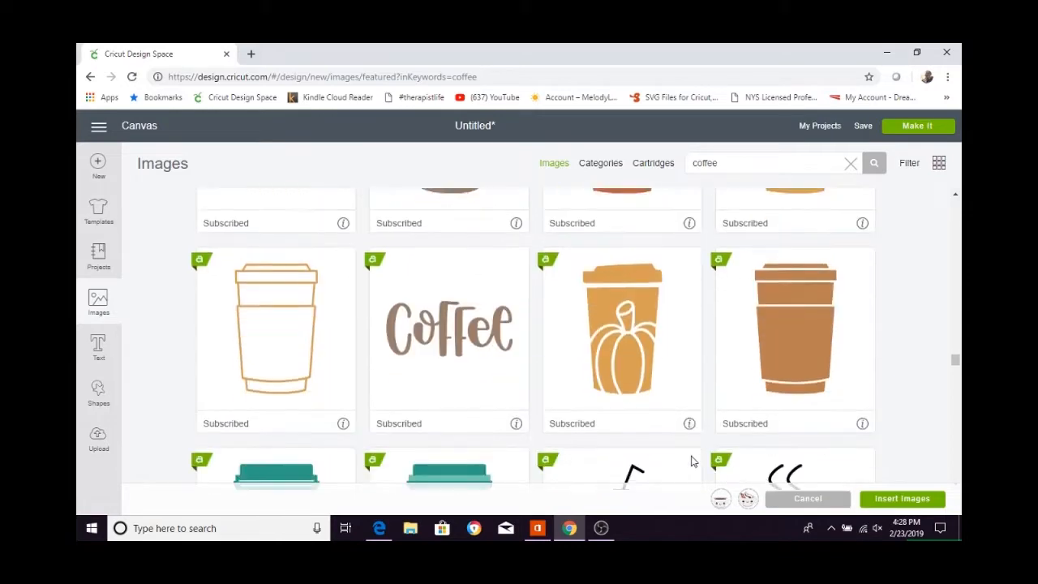
{"action": "scroll", "coordinate": [691, 461], "scroll_direction": "down", "scroll_amount": 10}
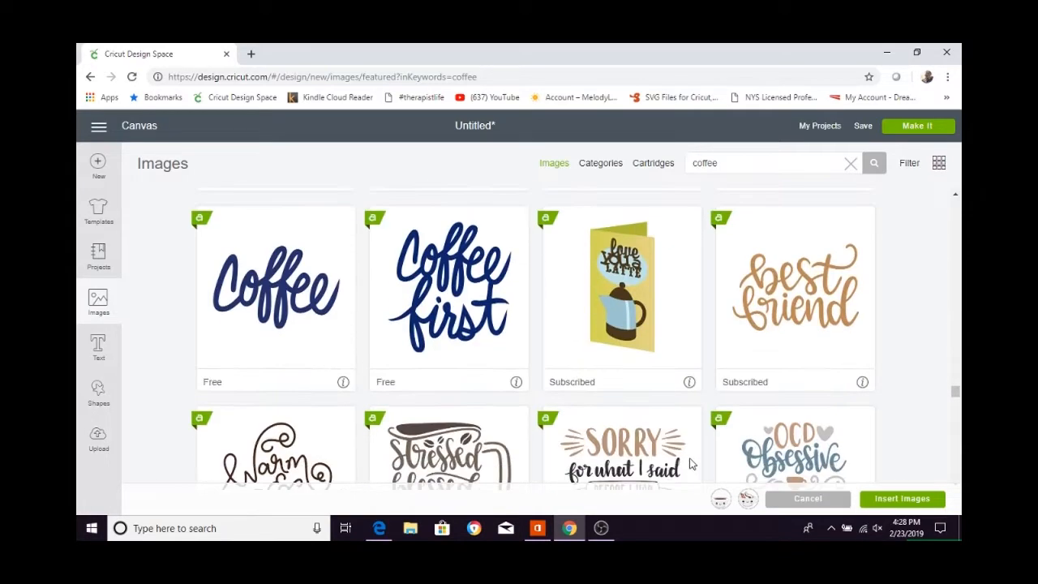
{"action": "left_click", "coordinate": [799, 326]}
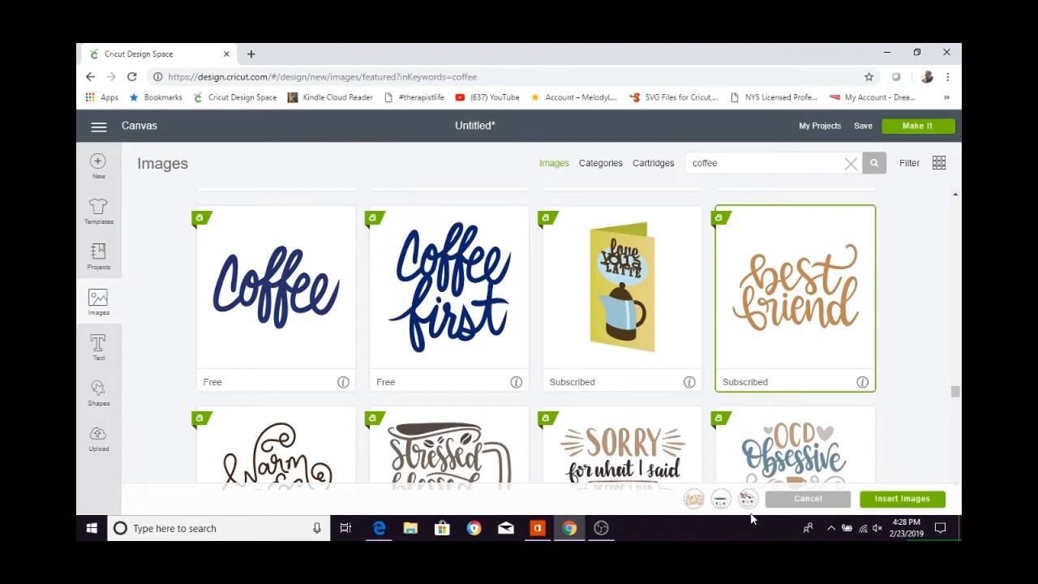
{"action": "left_click", "coordinate": [908, 501]}
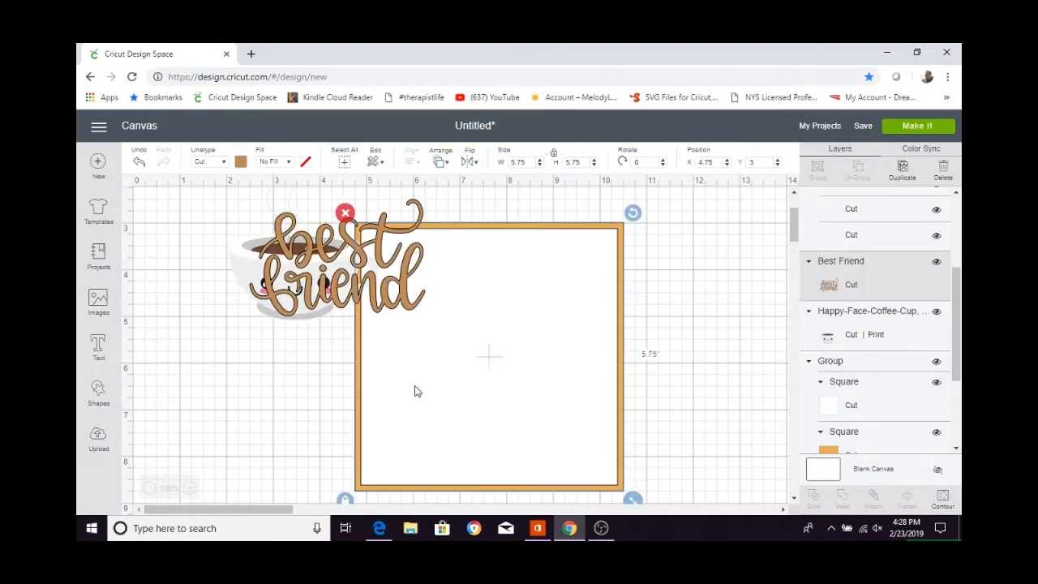
Move the swirl-topped cup onto the white square, place the steaming cup to its left, and flip the steaming cup horizontally.
{"action": "left_click_drag", "start_coordinate": [438, 380], "coordinate": [591, 409]}
{"action": "left_click_drag", "start_coordinate": [238, 266], "coordinate": [349, 387]}
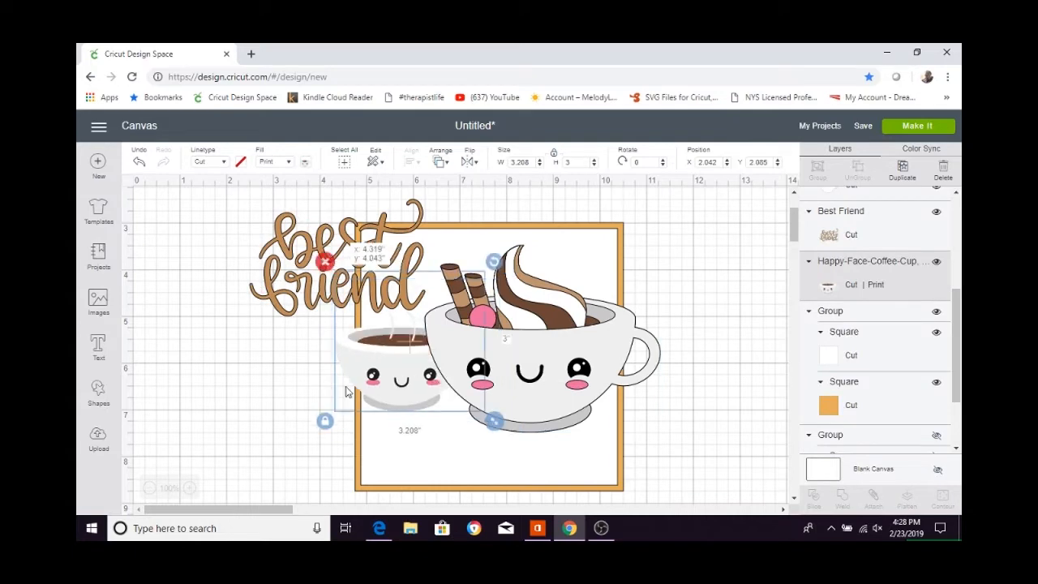
{"action": "left_click_drag", "start_coordinate": [420, 387], "coordinate": [359, 392]}
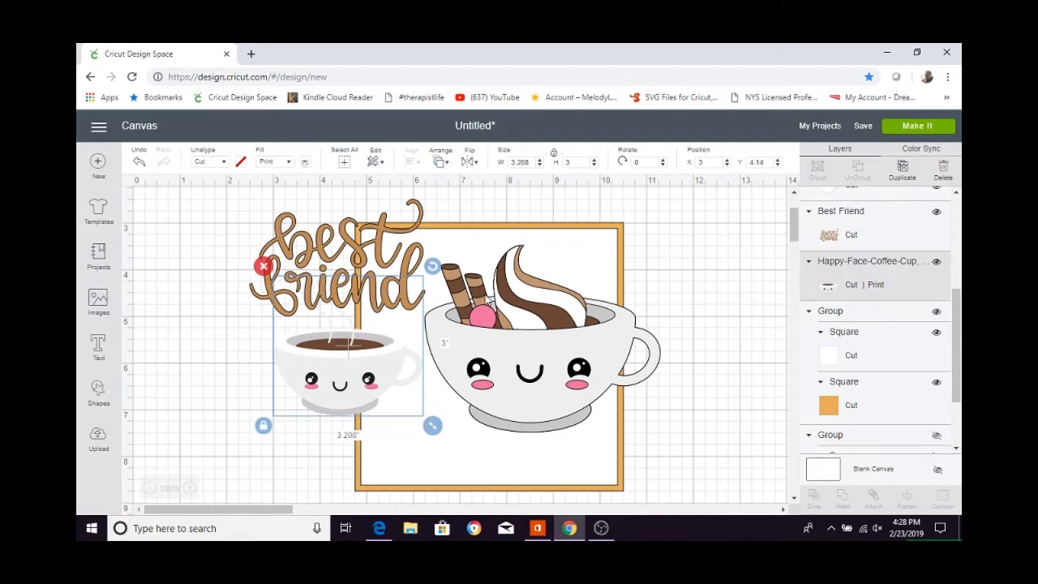
{"action": "left_click", "coordinate": [468, 161]}
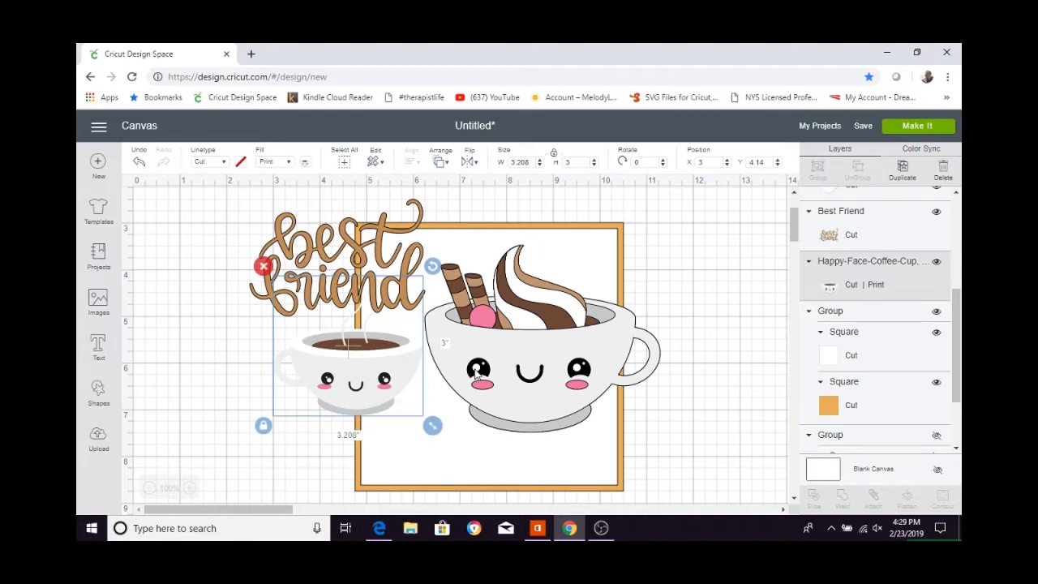
Set the width of both the steaming cup and the swirl-topped cup to 2.75 inches.
{"action": "double_click", "coordinate": [530, 161]}
{"action": "key", "text": "Return"}
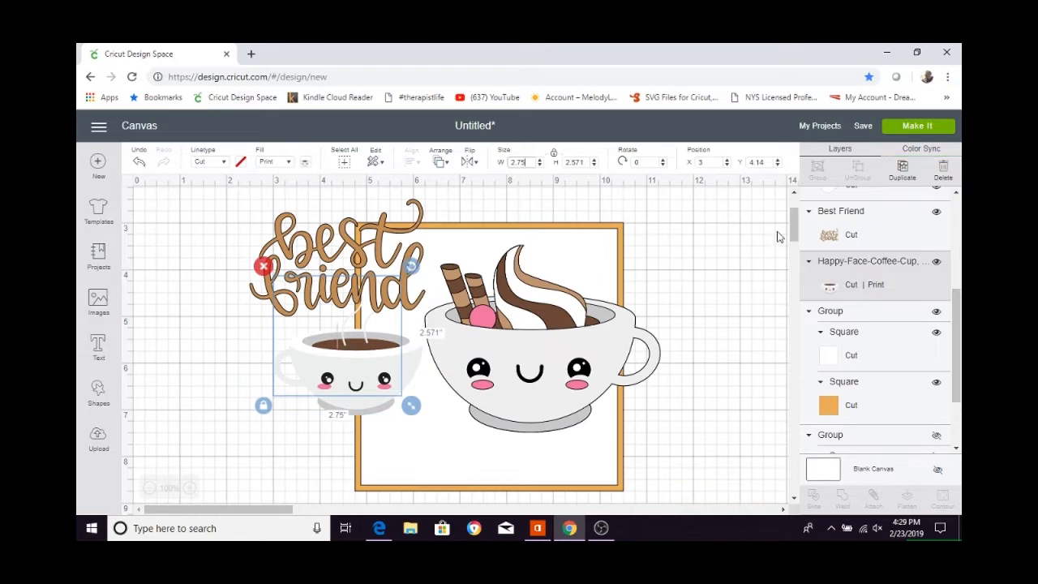
{"action": "left_click", "coordinate": [543, 363]}
{"action": "double_click", "coordinate": [526, 163]}
{"action": "type", "text": "2.75"}
{"action": "key", "text": "Return"}
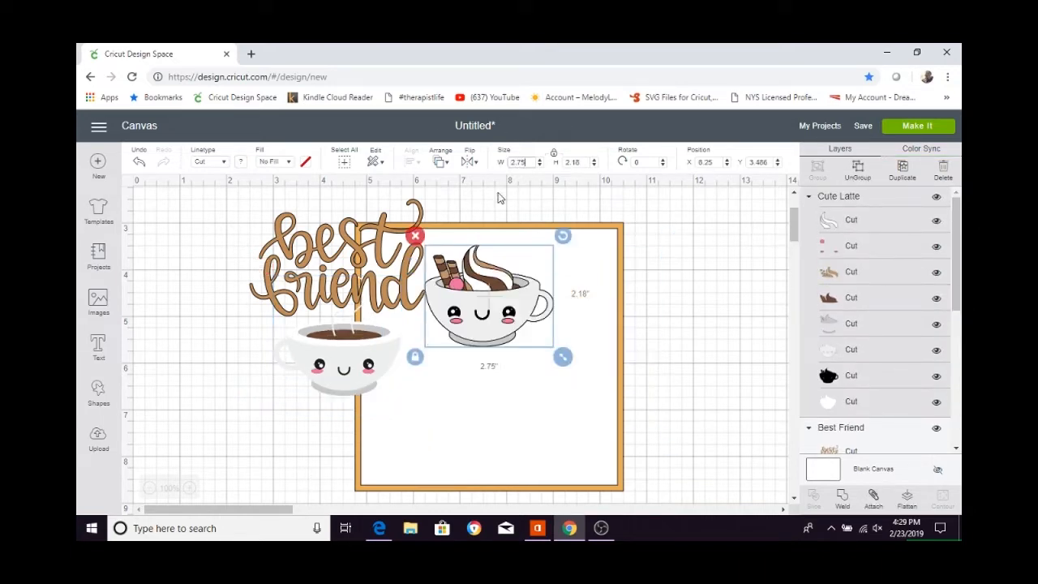
Move the swirl-topped cup to the white square's lower right and the steaming cup onto the square's left side, slightly higher.
{"action": "left_click_drag", "start_coordinate": [496, 354], "coordinate": [568, 444]}
{"action": "left_click_drag", "start_coordinate": [346, 372], "coordinate": [433, 380]}
{"action": "left_click_drag", "start_coordinate": [532, 414], "coordinate": [530, 420]}
{"action": "left_click", "coordinate": [449, 382]}
{"action": "left_click", "coordinate": [449, 382]}
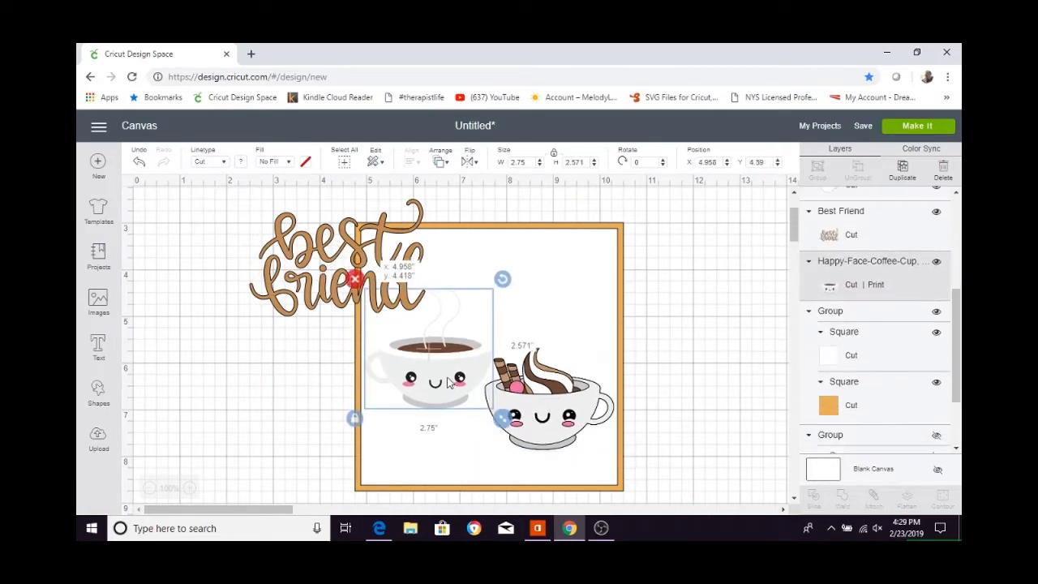
{"action": "left_click", "coordinate": [456, 456]}
Set the "best friend" lettering's height to 1.75 inches and place it in the white square's upper right above the swirl-topped cup.
{"action": "left_click", "coordinate": [328, 263]}
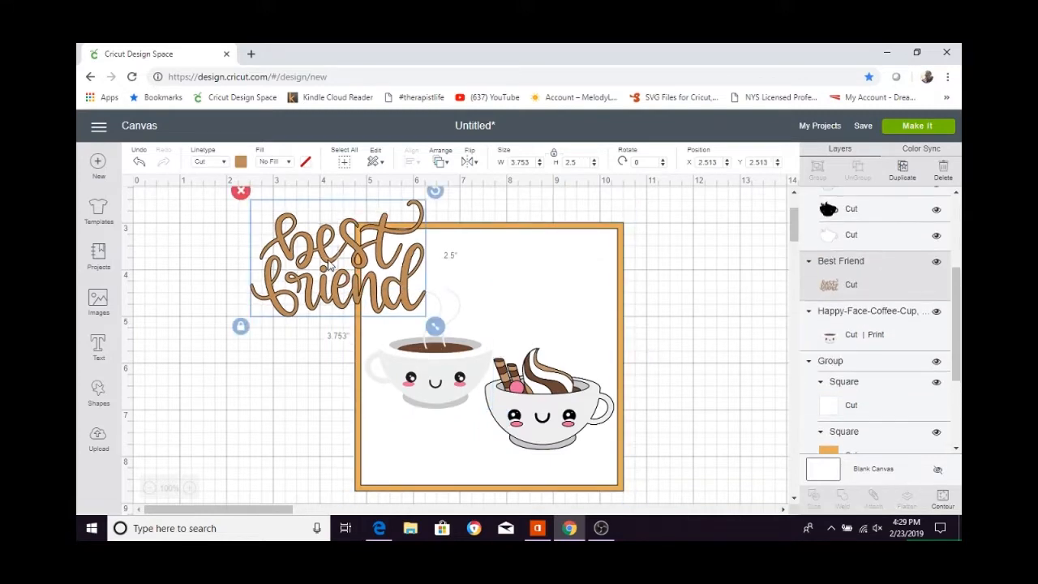
{"action": "double_click", "coordinate": [573, 162]}
{"action": "type", "text": "1.75"}
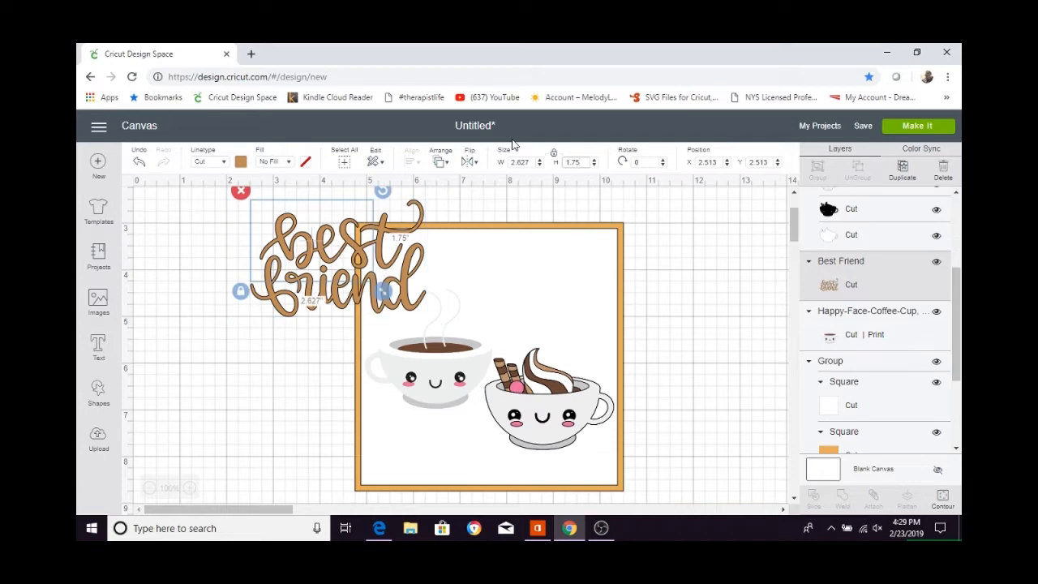
{"action": "key", "text": "Return"}
{"action": "left_click_drag", "start_coordinate": [311, 235], "coordinate": [535, 275]}
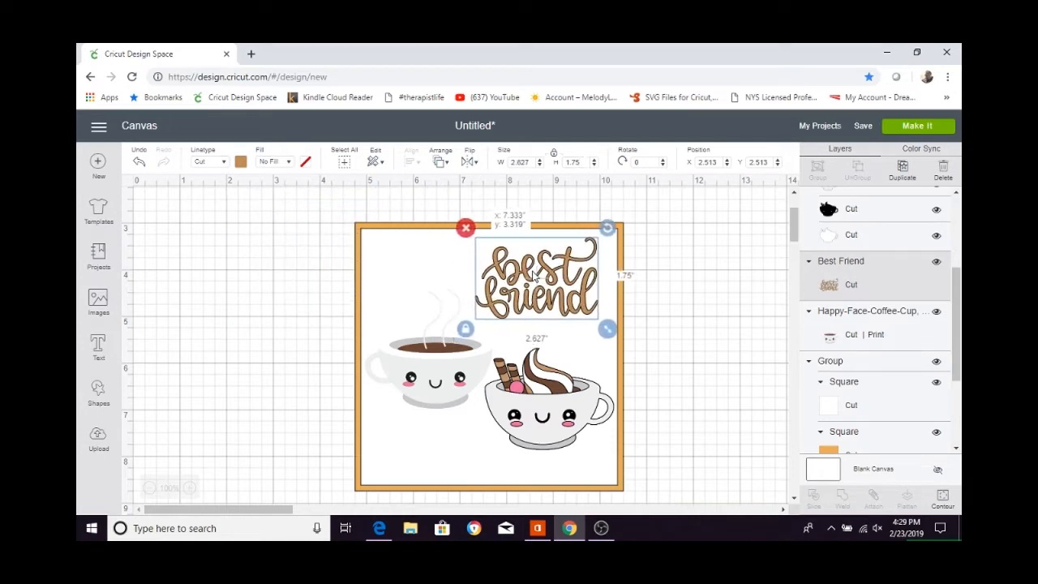
{"action": "left_click", "coordinate": [387, 427]}
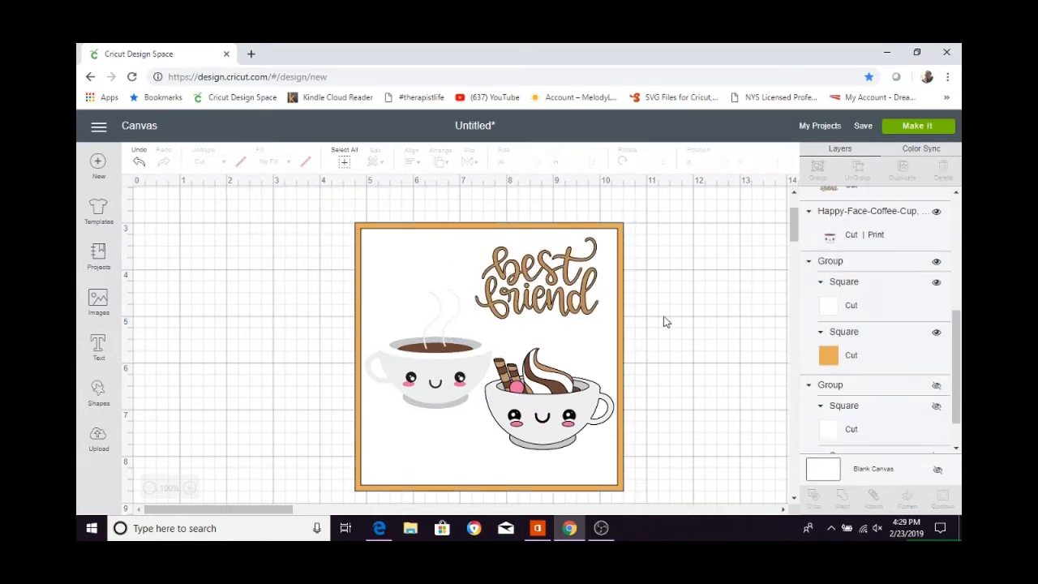
{"action": "left_click_drag", "start_coordinate": [559, 280], "coordinate": [562, 291]}
{"action": "left_click", "coordinate": [663, 282]}
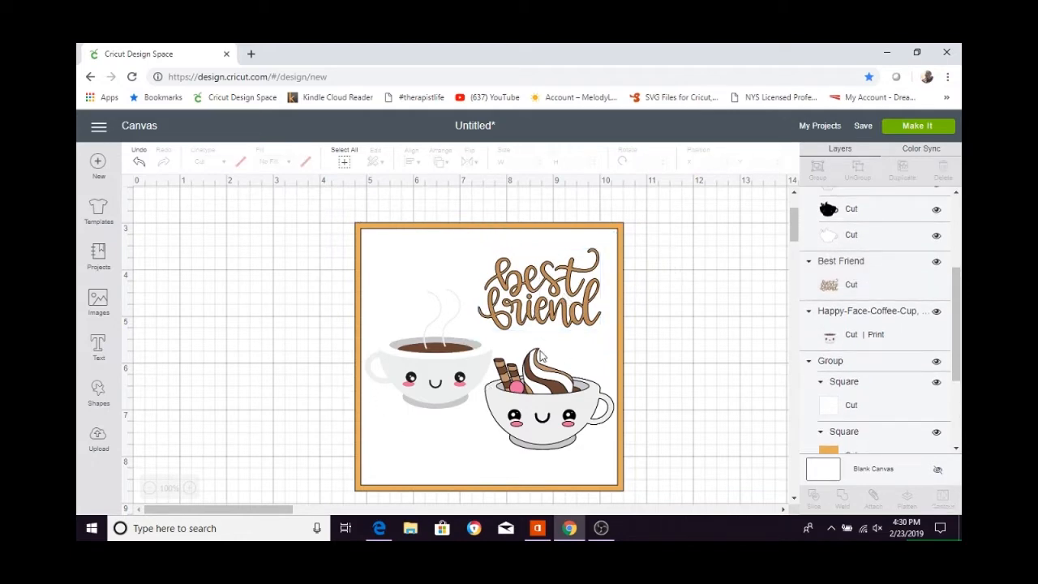
Sync the "best friend" lettering to the latte cup's tan color and the visible orange square to its dark brown.
{"action": "left_click", "coordinate": [912, 151]}
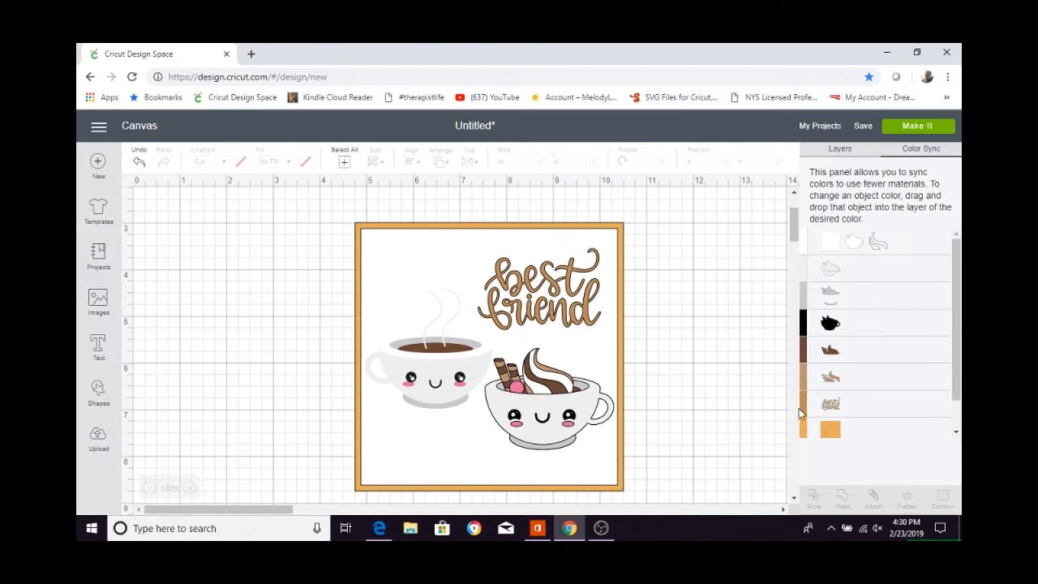
{"action": "left_click_drag", "start_coordinate": [801, 411], "coordinate": [819, 377]}
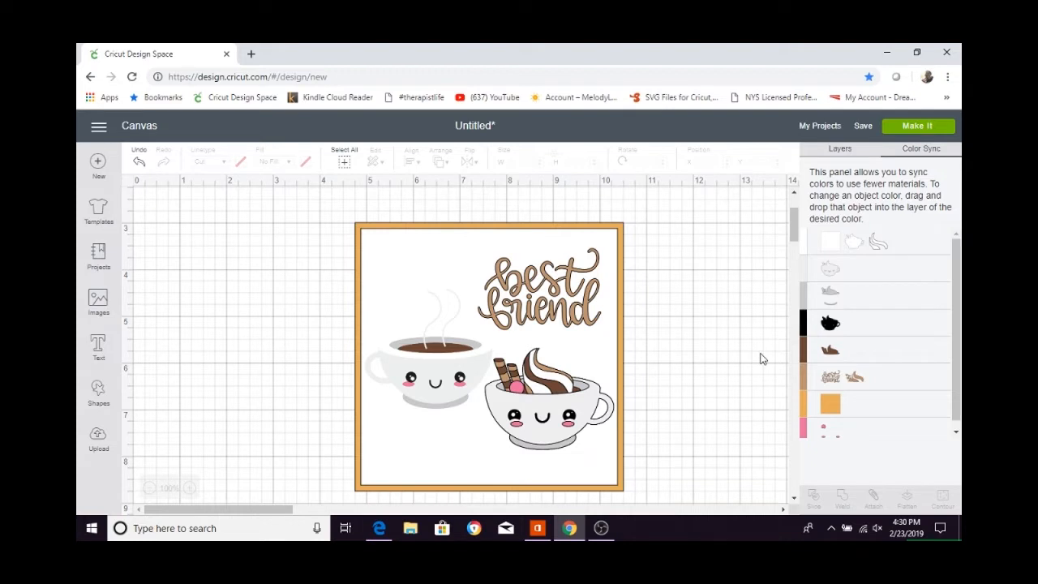
{"action": "scroll", "coordinate": [912, 369], "scroll_direction": "down", "scroll_amount": 1}
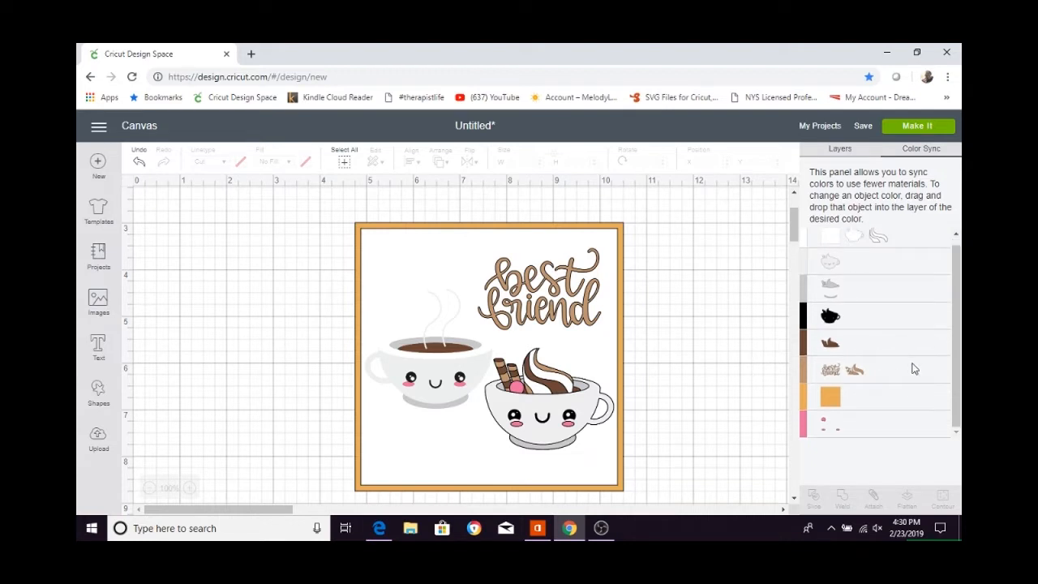
{"action": "scroll", "coordinate": [912, 370], "scroll_direction": "up", "scroll_amount": 1}
{"action": "left_click_drag", "start_coordinate": [798, 408], "coordinate": [815, 363]}
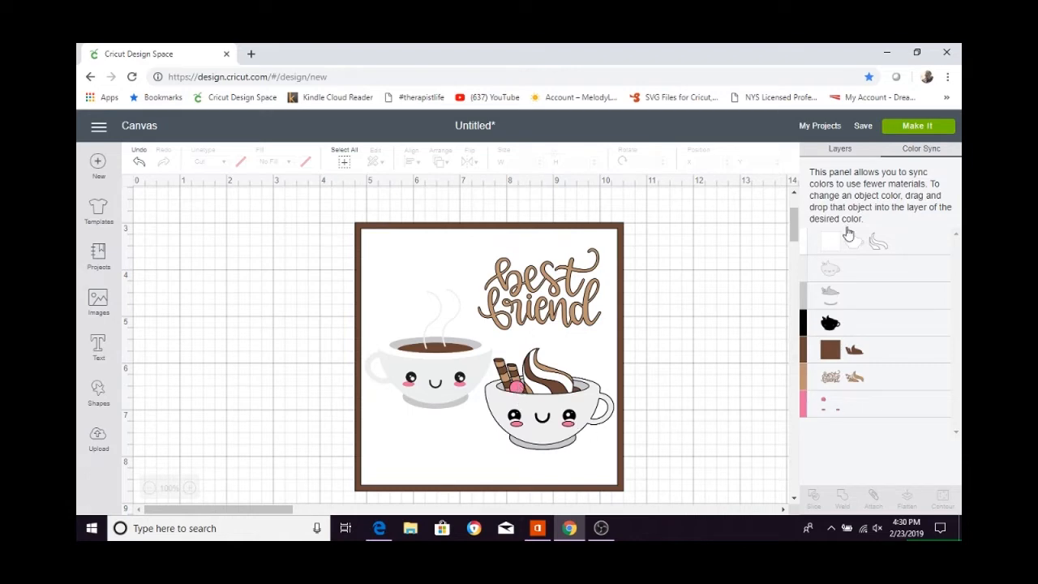
Unhide the second layered square group on the canvas.
{"action": "left_click", "coordinate": [842, 150]}
{"action": "left_click", "coordinate": [535, 410]}
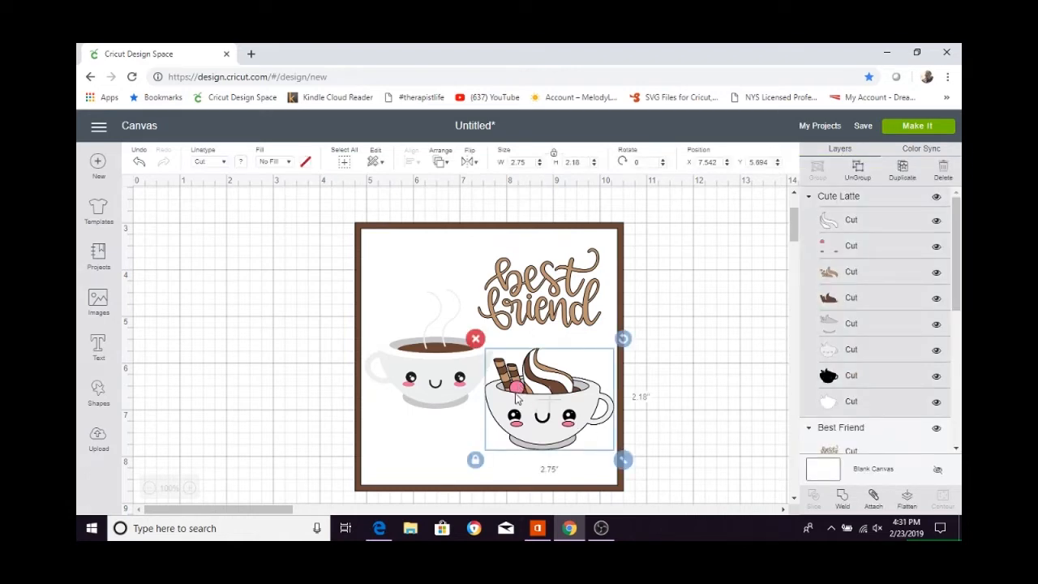
{"action": "left_click", "coordinate": [682, 384]}
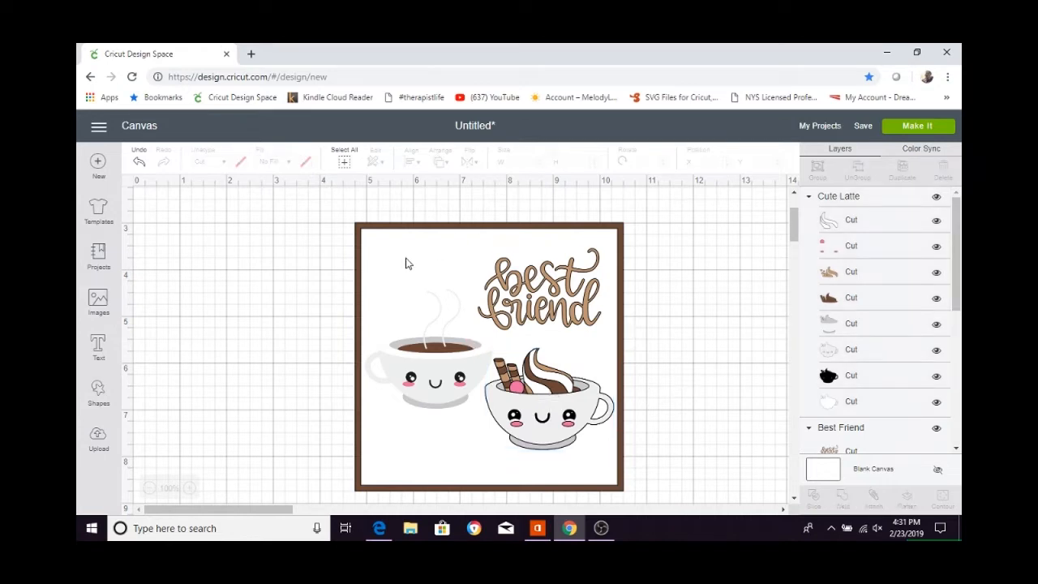
{"action": "scroll", "coordinate": [883, 297], "scroll_direction": "down", "scroll_amount": 10}
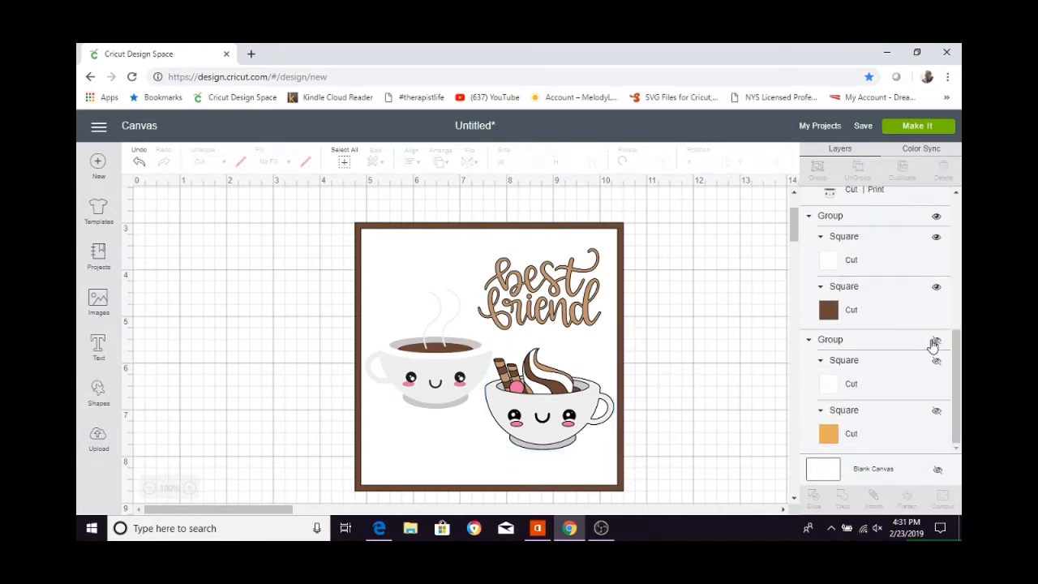
{"action": "left_click", "coordinate": [937, 340]}
Sync the second panel's orange square to the dark brown color and send that panel to the front.
{"action": "left_click", "coordinate": [921, 150]}
{"action": "left_click_drag", "start_coordinate": [827, 403], "coordinate": [839, 350]}
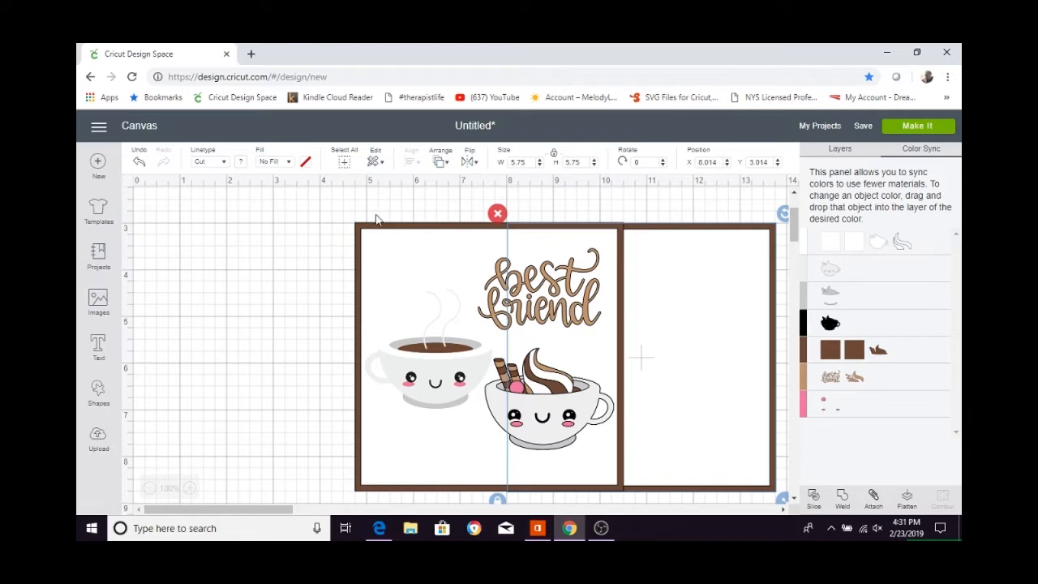
{"action": "left_click", "coordinate": [440, 162]}
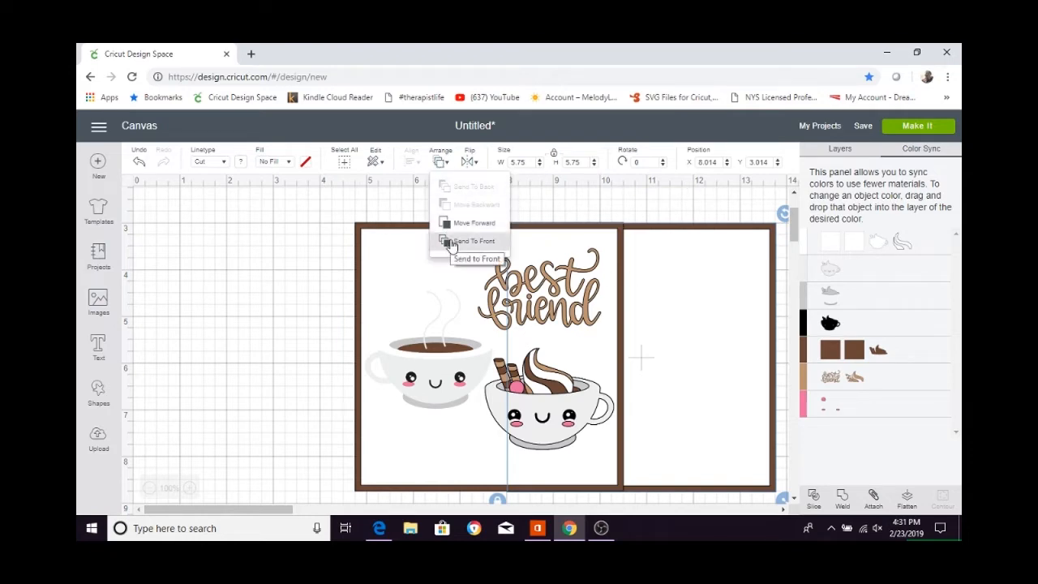
{"action": "left_click", "coordinate": [507, 241]}
Browse the coffee images in the image library and select the heartbeat line with a coffee cup.
{"action": "left_click", "coordinate": [98, 302]}
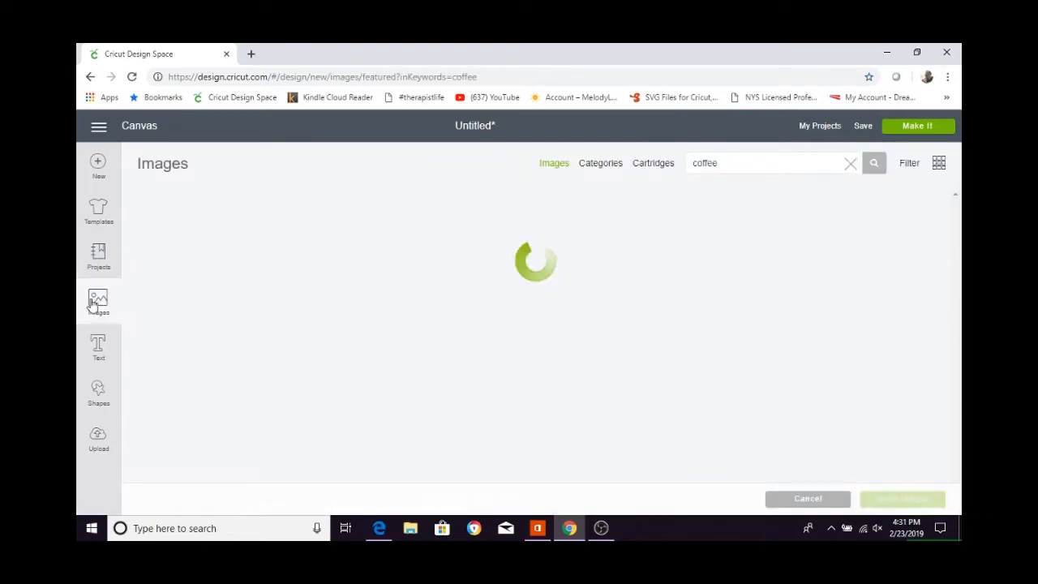
{"action": "scroll", "coordinate": [588, 229], "scroll_direction": "down", "scroll_amount": 10}
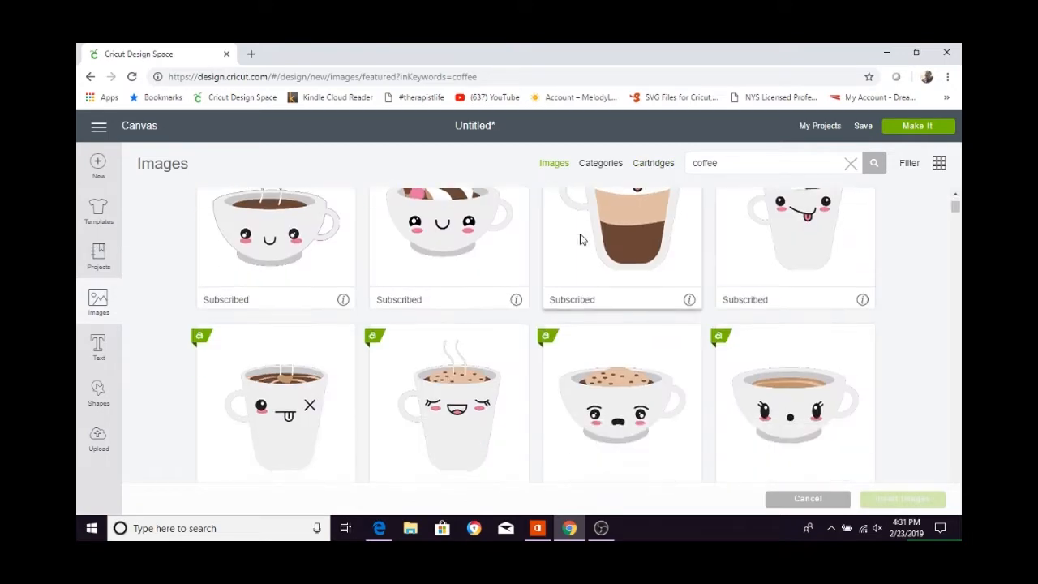
{"action": "scroll", "coordinate": [588, 229], "scroll_direction": "up", "scroll_amount": 2}
{"action": "scroll", "coordinate": [588, 228], "scroll_direction": "down", "scroll_amount": 1}
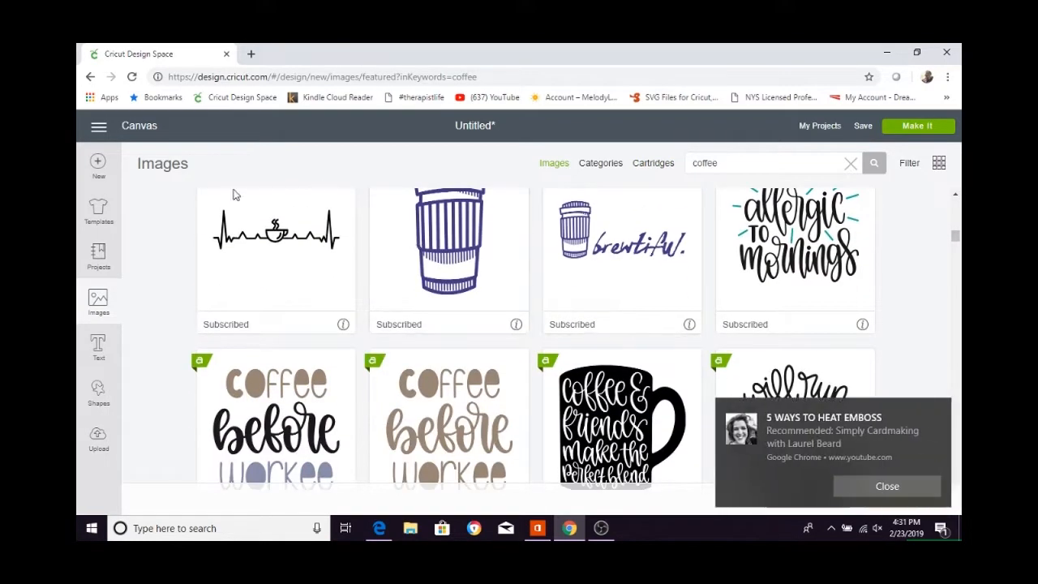
{"action": "left_click", "coordinate": [899, 487]}
{"action": "left_click", "coordinate": [255, 271]}
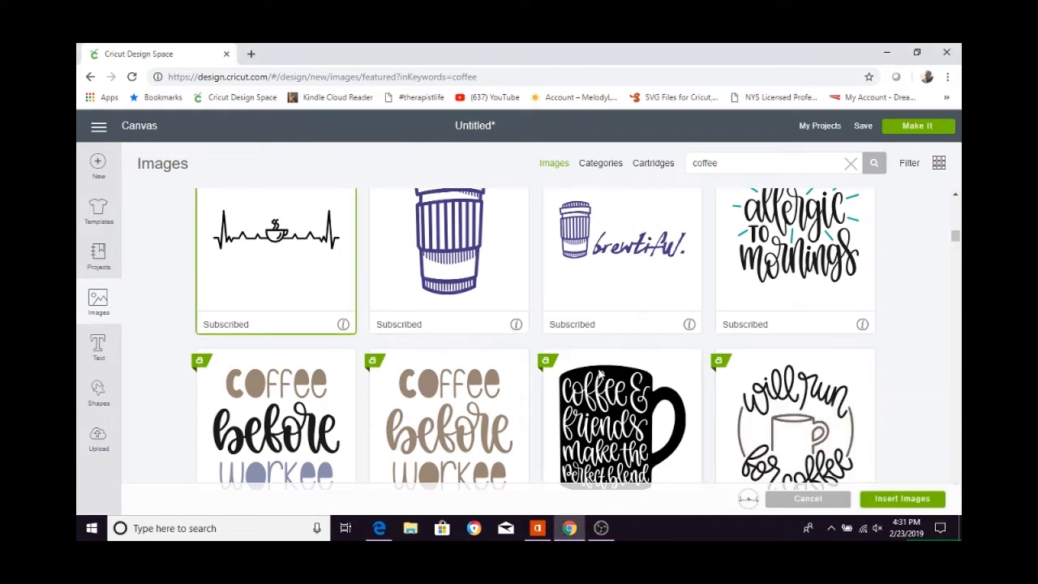
Look through the rest of the coffee image results for more artwork and lettering suited to the second panel.
{"action": "scroll", "coordinate": [616, 422], "scroll_direction": "down", "scroll_amount": 6}
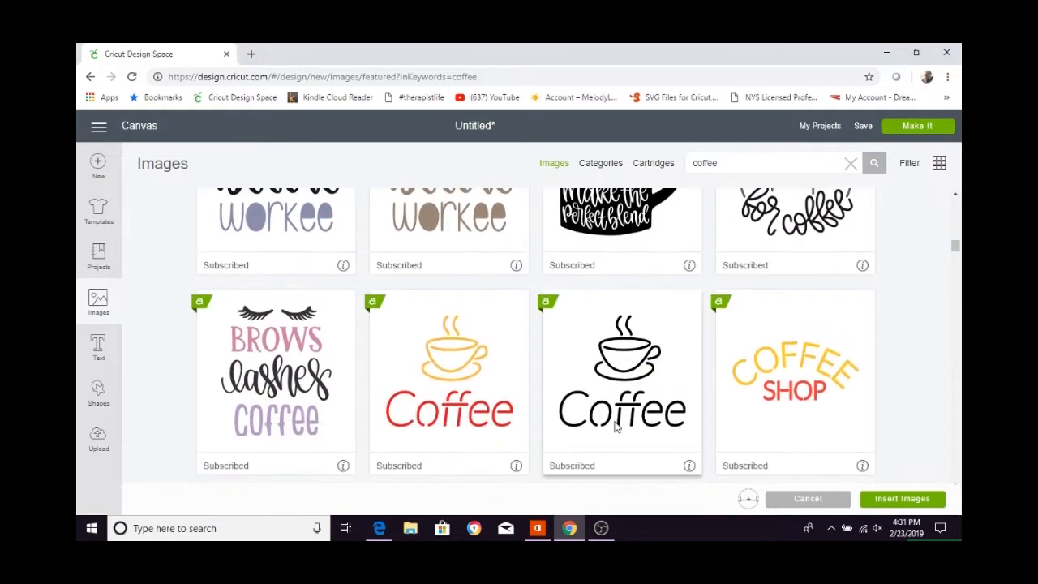
{"action": "scroll", "coordinate": [616, 427], "scroll_direction": "down", "scroll_amount": 10}
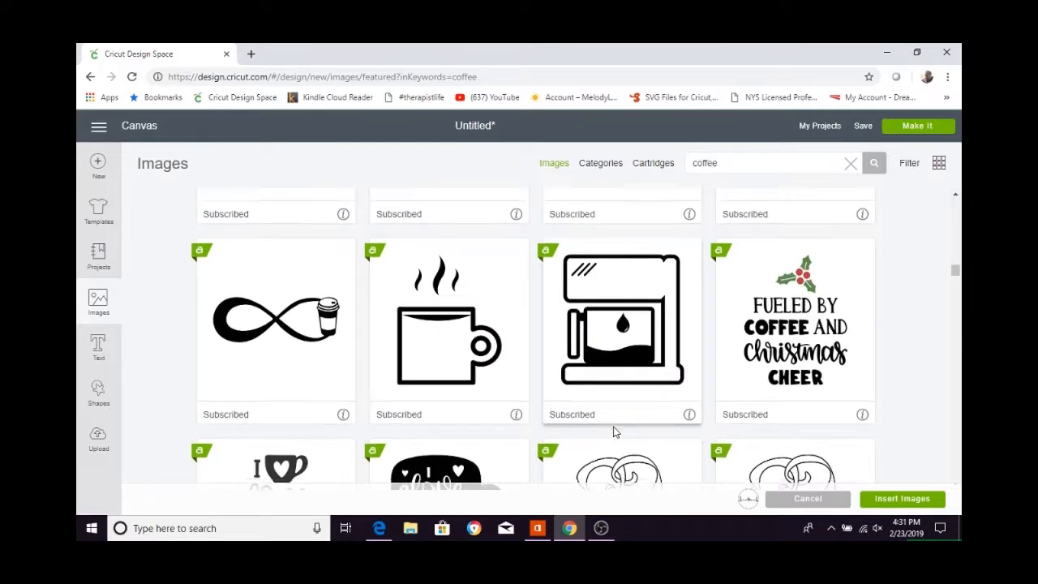
{"action": "scroll", "coordinate": [613, 435], "scroll_direction": "up", "scroll_amount": 3}
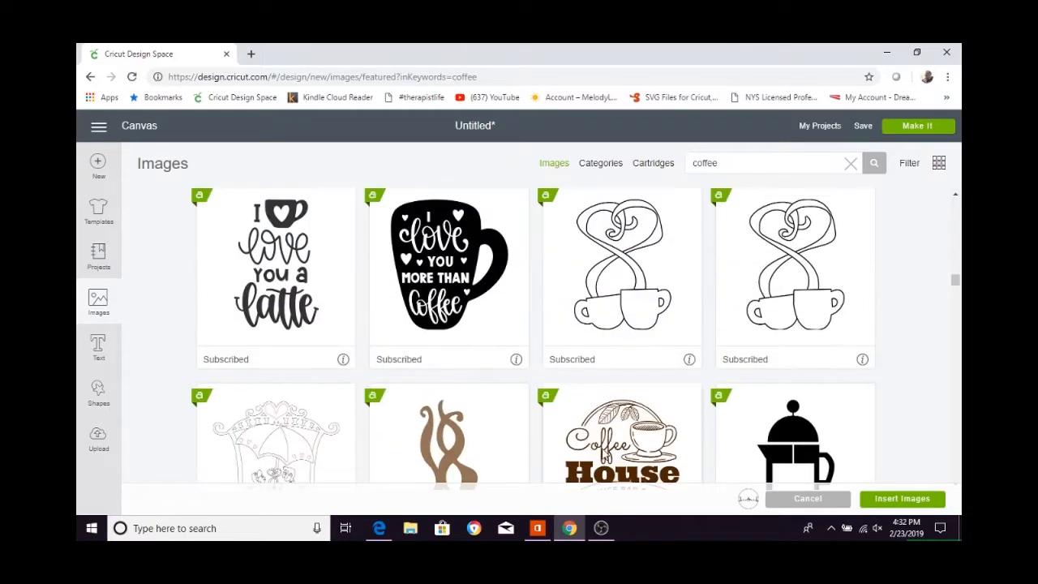
{"action": "scroll", "coordinate": [597, 445], "scroll_direction": "down", "scroll_amount": 10}
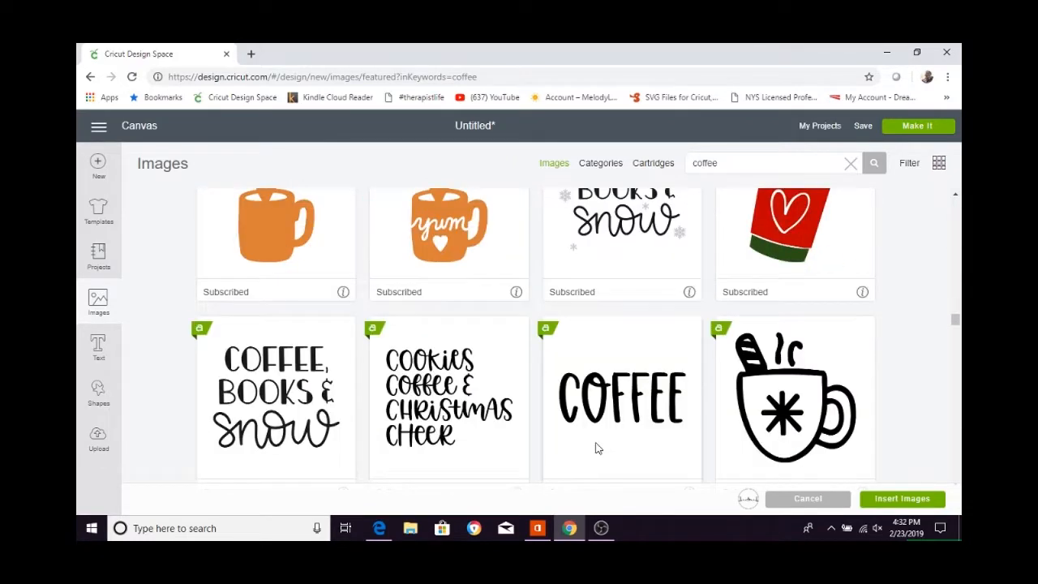
{"action": "scroll", "coordinate": [597, 447], "scroll_direction": "down", "scroll_amount": 3}
{"action": "scroll", "coordinate": [596, 448], "scroll_direction": "down", "scroll_amount": 5}
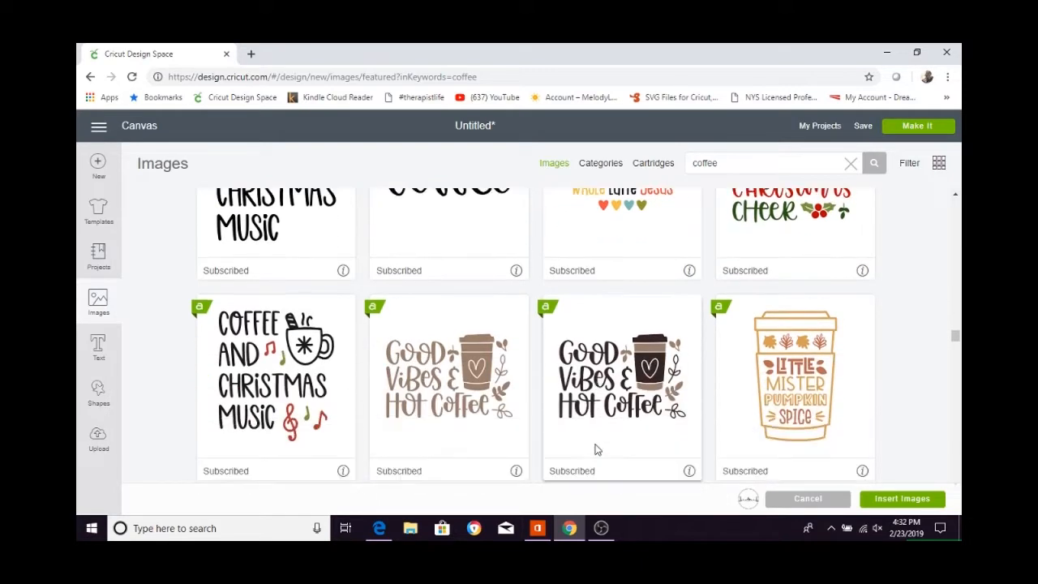
{"action": "scroll", "coordinate": [588, 461], "scroll_direction": "down", "scroll_amount": 10}
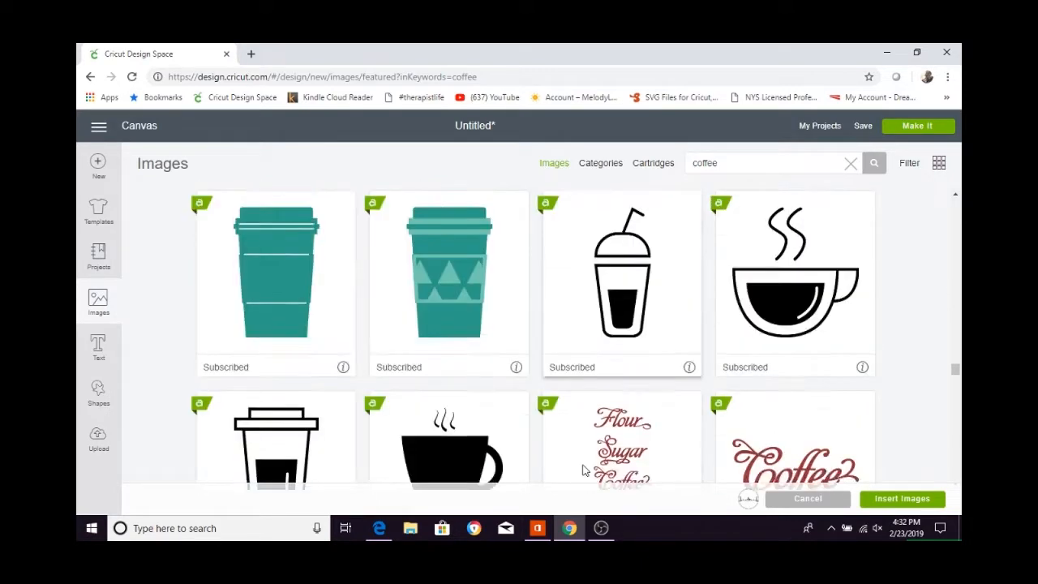
{"action": "scroll", "coordinate": [466, 399], "scroll_direction": "up", "scroll_amount": 1}
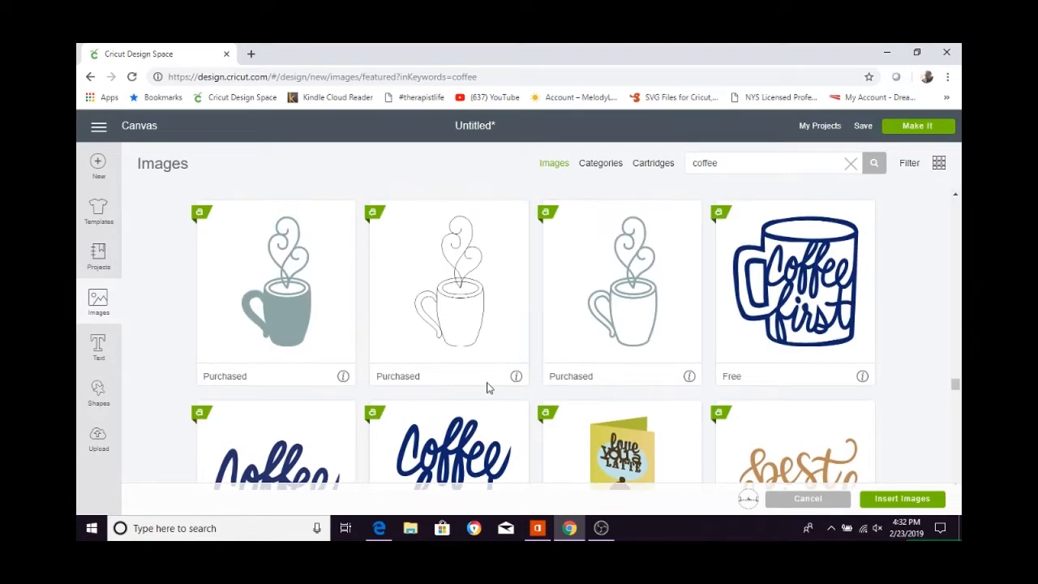
{"action": "scroll", "coordinate": [697, 420], "scroll_direction": "down", "scroll_amount": 5}
{"action": "scroll", "coordinate": [695, 421], "scroll_direction": "down", "scroll_amount": 4}
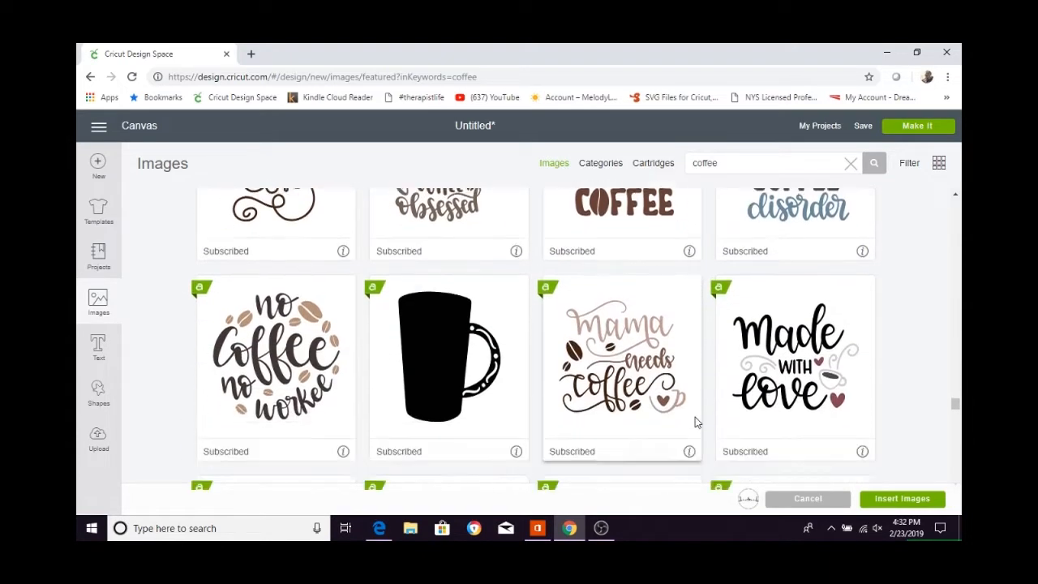
{"action": "scroll", "coordinate": [693, 422], "scroll_direction": "down", "scroll_amount": 6}
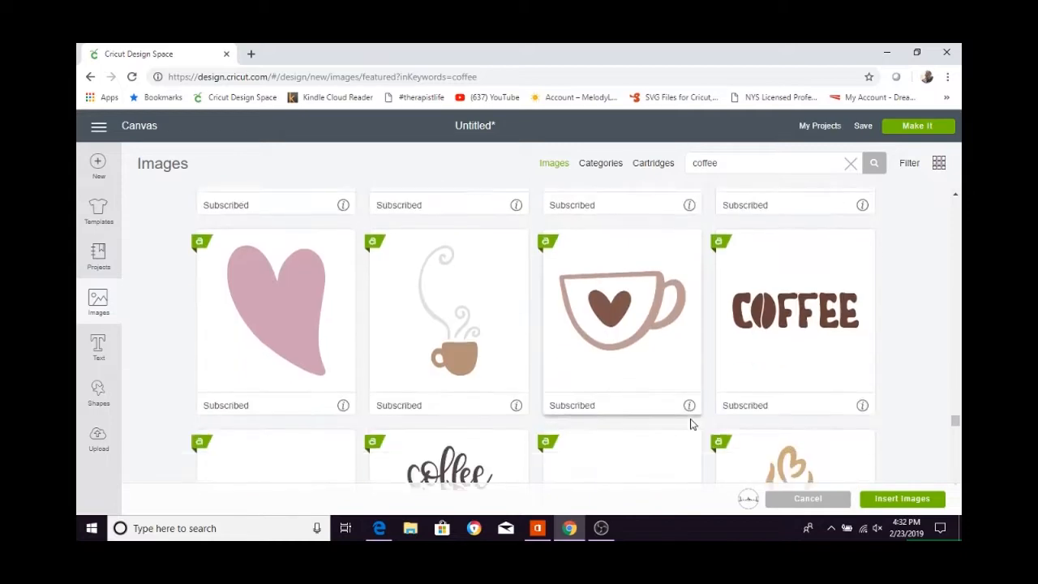
{"action": "scroll", "coordinate": [689, 424], "scroll_direction": "down", "scroll_amount": 10}
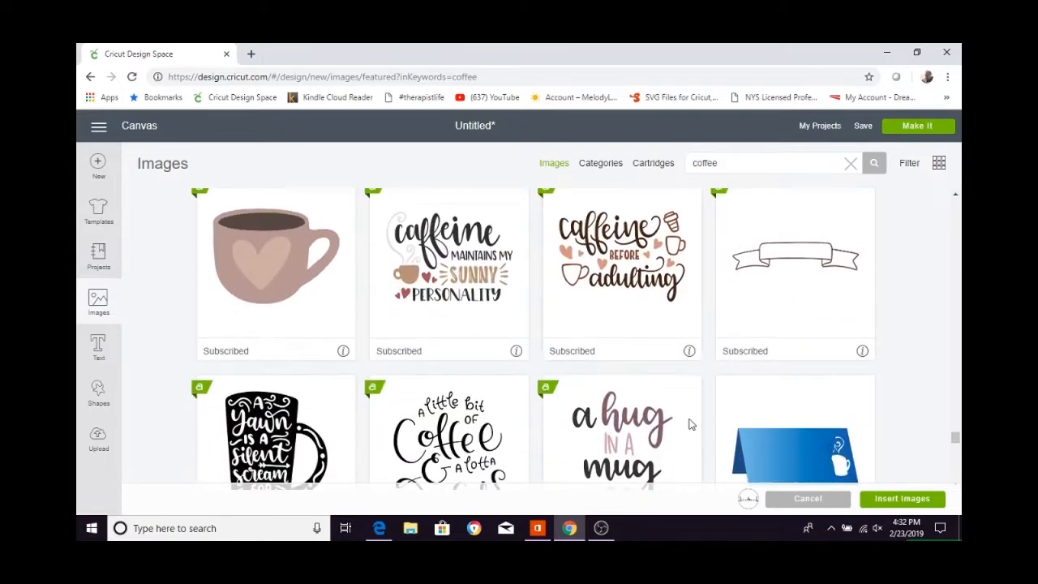
{"action": "scroll", "coordinate": [687, 422], "scroll_direction": "down", "scroll_amount": 8}
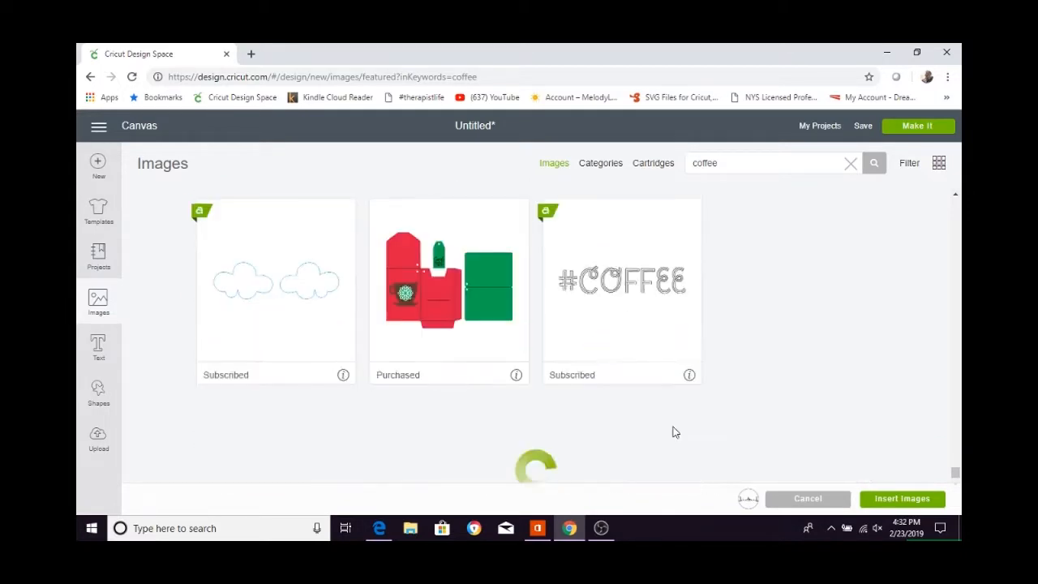
{"action": "scroll", "coordinate": [676, 436], "scroll_direction": "down", "scroll_amount": 9}
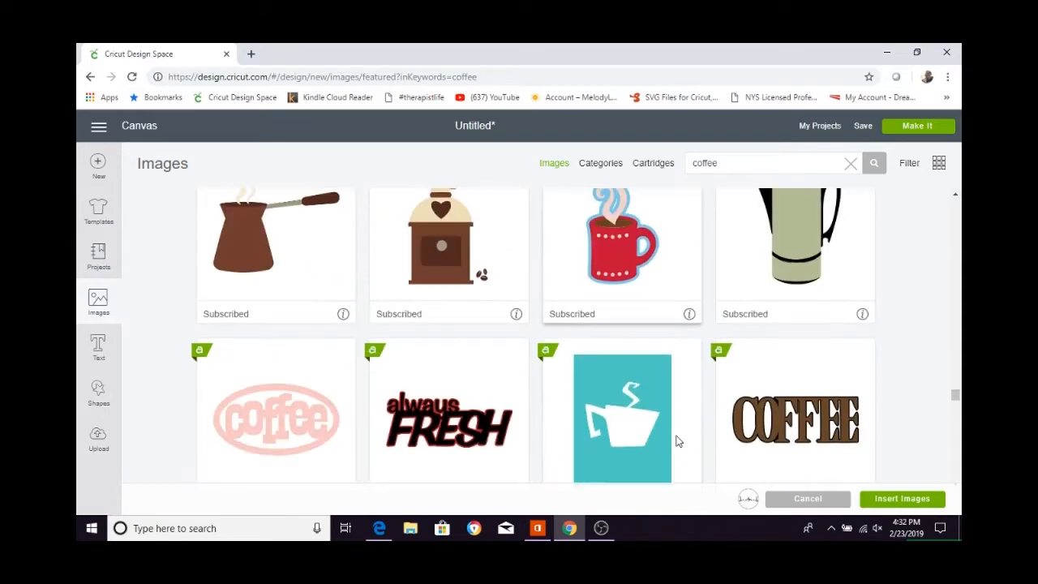
{"action": "scroll", "coordinate": [677, 442], "scroll_direction": "down", "scroll_amount": 12}
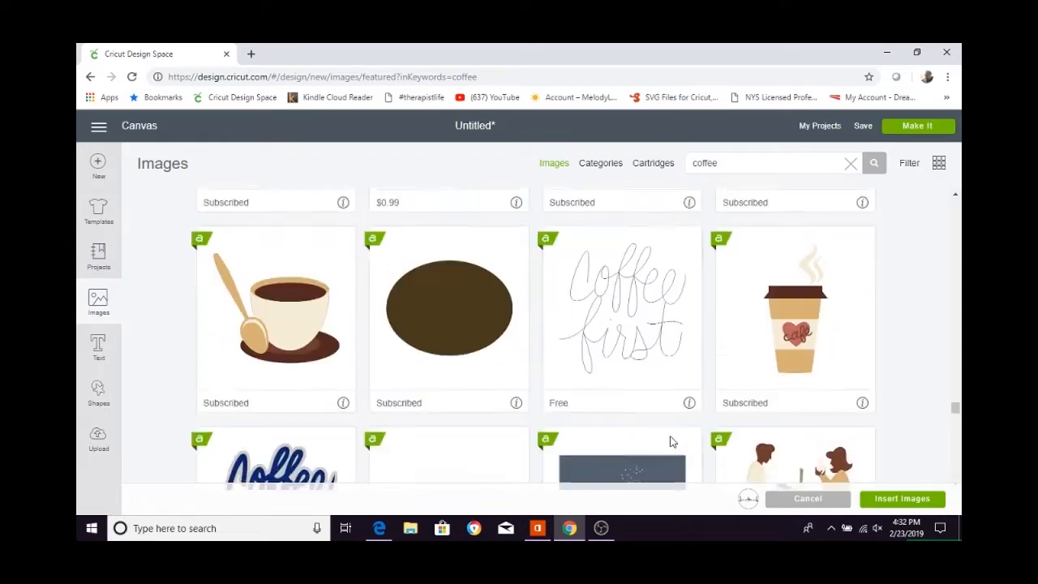
{"action": "scroll", "coordinate": [670, 442], "scroll_direction": "down", "scroll_amount": 8}
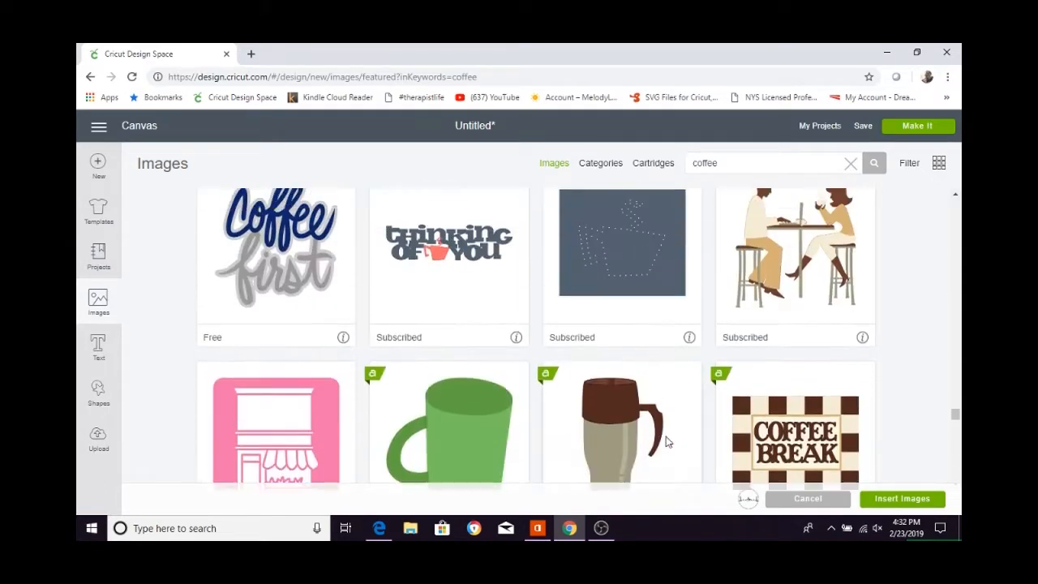
{"action": "mouse_move", "coordinate": [691, 401]}
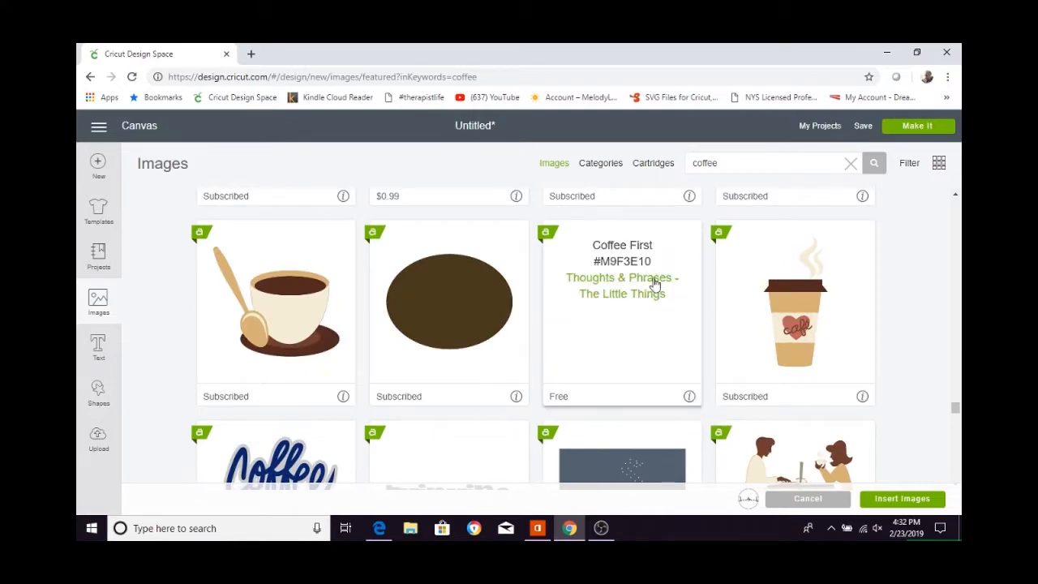
{"action": "scroll", "coordinate": [674, 394], "scroll_direction": "down", "scroll_amount": 10}
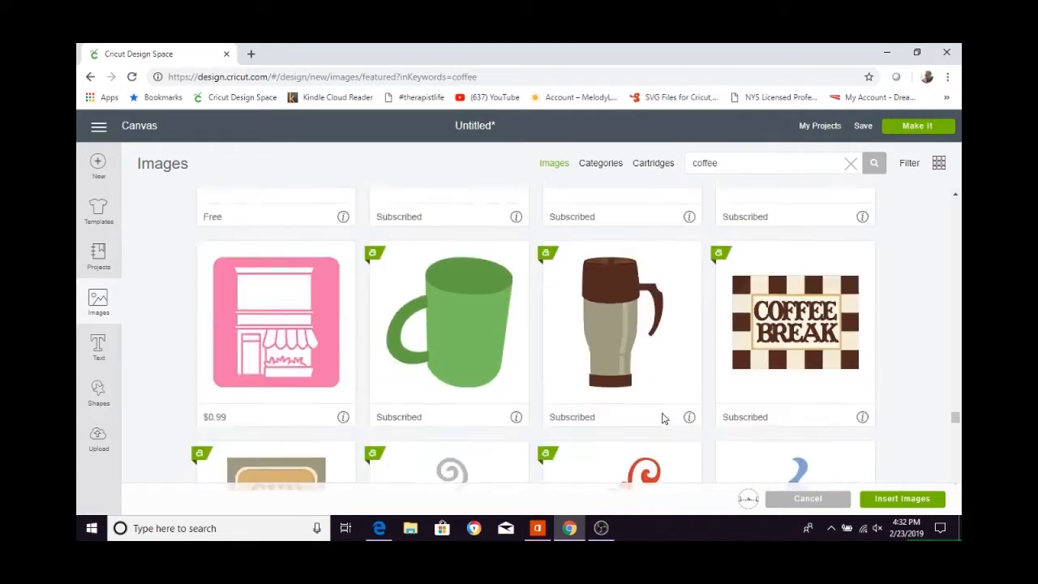
{"action": "scroll", "coordinate": [660, 424], "scroll_direction": "down", "scroll_amount": 10}
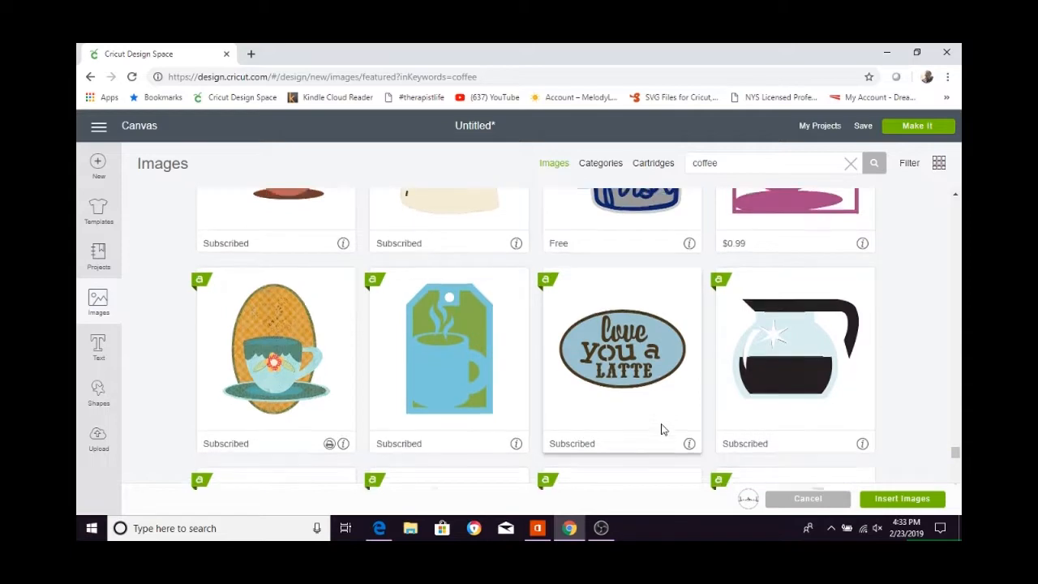
{"action": "scroll", "coordinate": [660, 430], "scroll_direction": "down", "scroll_amount": 3}
{"action": "scroll", "coordinate": [660, 430], "scroll_direction": "up", "scroll_amount": 10}
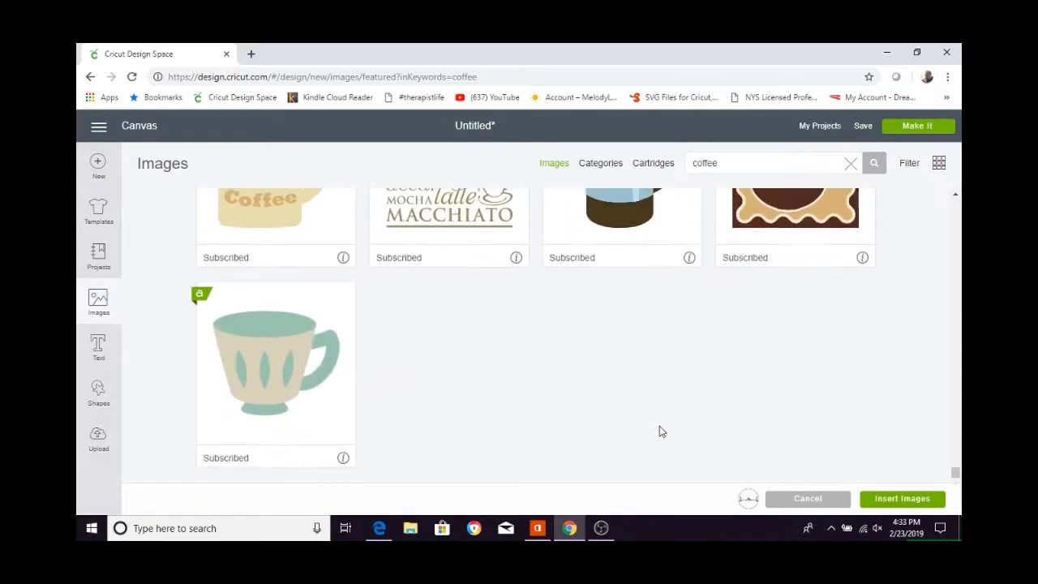
{"action": "scroll", "coordinate": [661, 432], "scroll_direction": "up", "scroll_amount": 10}
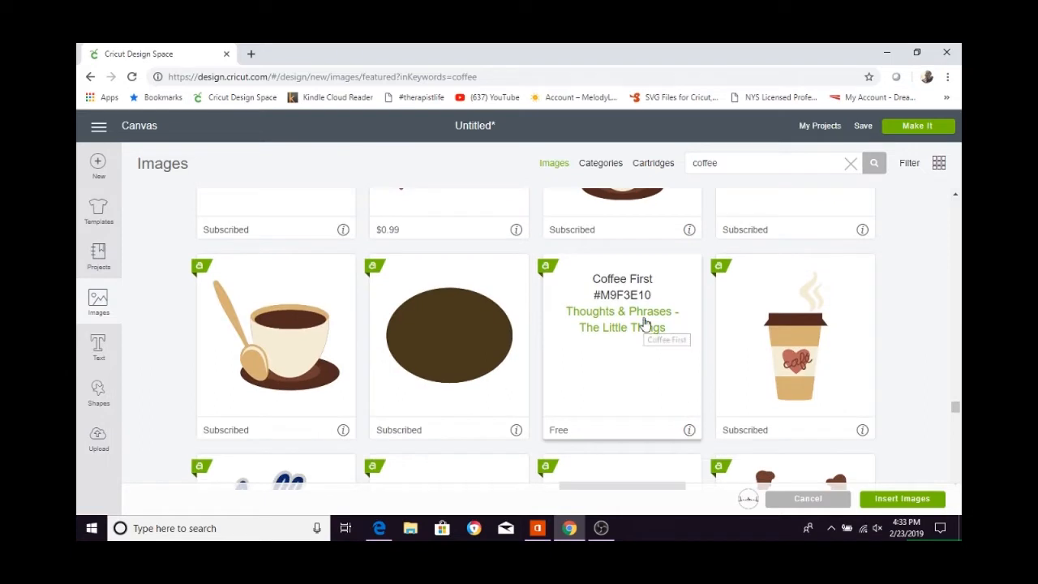
Open the Thoughts & Phrases - The Little Things cartridge from the Coffee First image and look through its designs.
{"action": "left_click", "coordinate": [658, 331]}
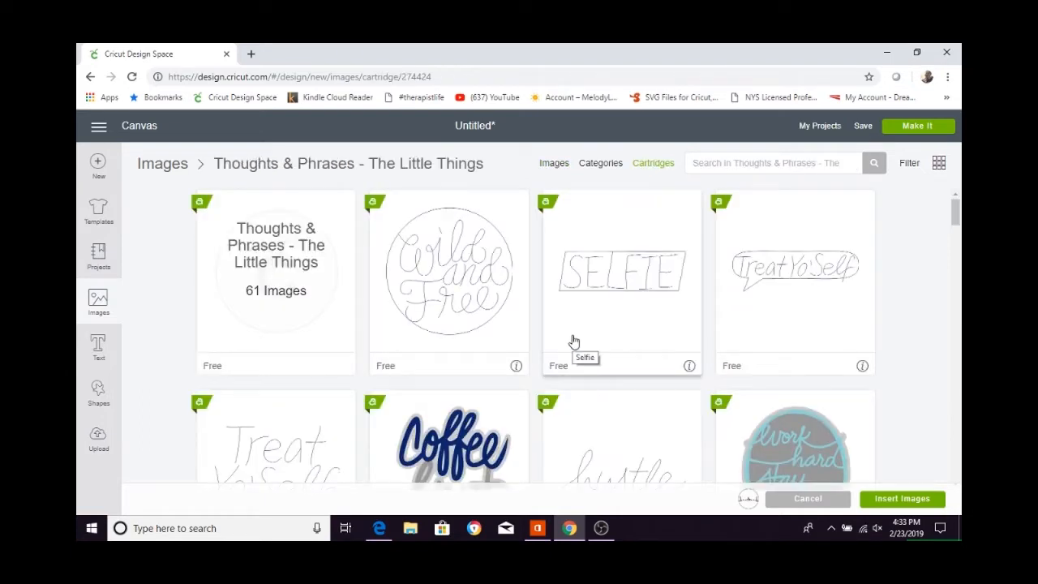
{"action": "scroll", "coordinate": [549, 337], "scroll_direction": "down", "scroll_amount": 5}
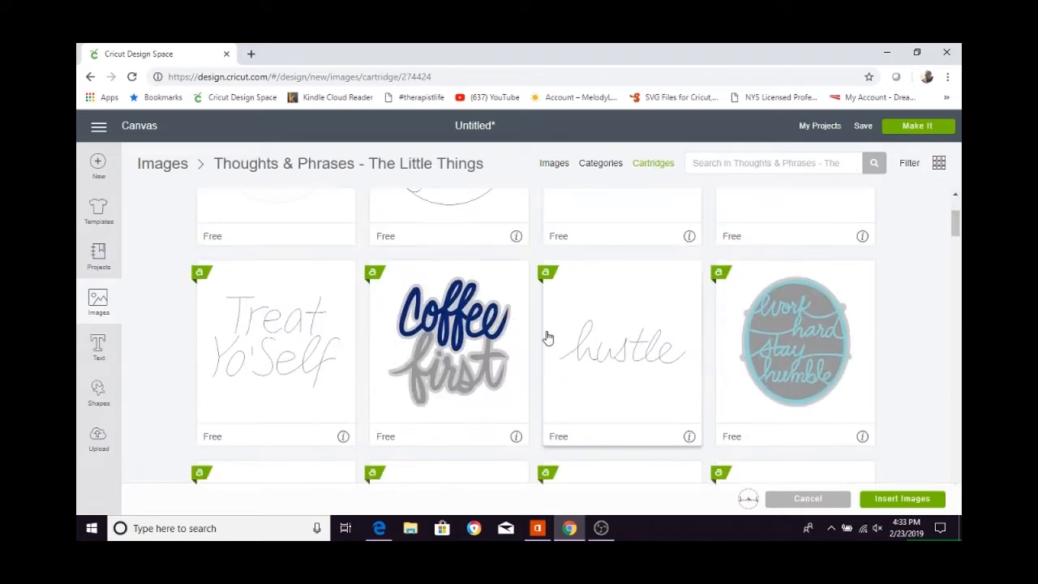
{"action": "scroll", "coordinate": [545, 339], "scroll_direction": "down", "scroll_amount": 5}
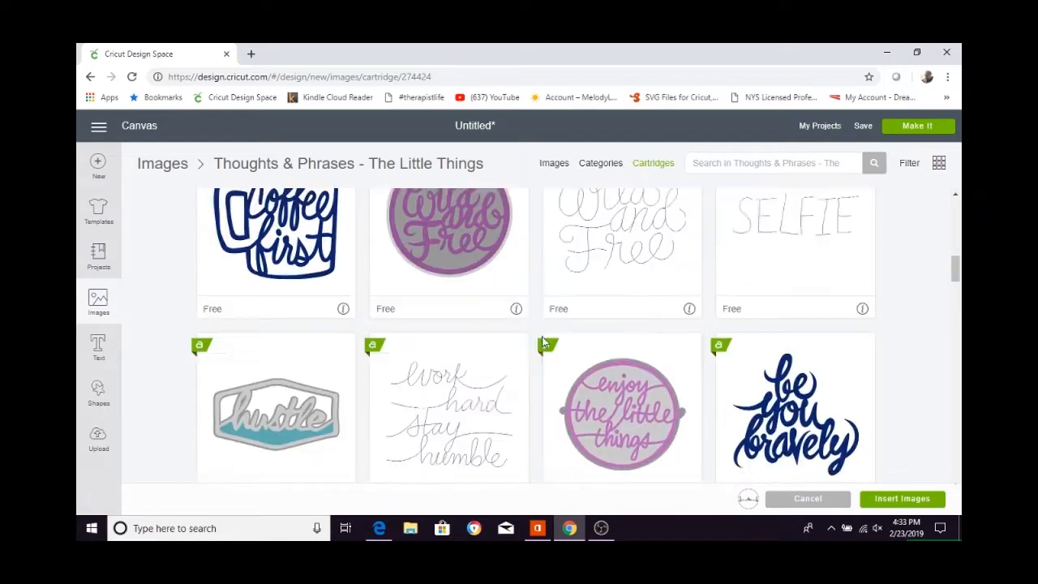
{"action": "scroll", "coordinate": [543, 341], "scroll_direction": "down", "scroll_amount": 2}
{"action": "scroll", "coordinate": [541, 341], "scroll_direction": "up", "scroll_amount": 2}
{"action": "scroll", "coordinate": [539, 341], "scroll_direction": "down", "scroll_amount": 3}
{"action": "scroll", "coordinate": [536, 338], "scroll_direction": "down", "scroll_amount": 8}
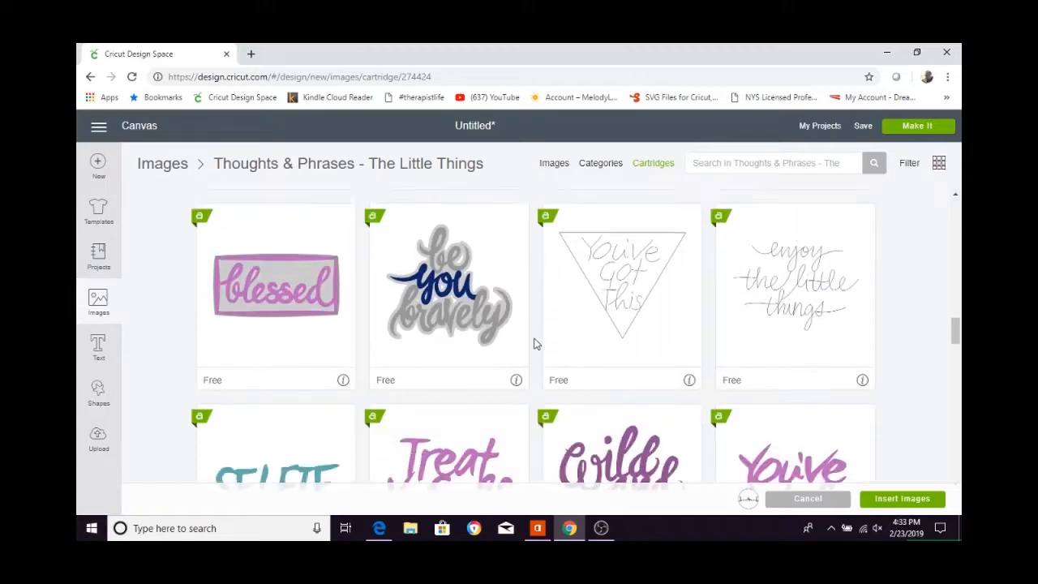
{"action": "scroll", "coordinate": [533, 344], "scroll_direction": "down", "scroll_amount": 7}
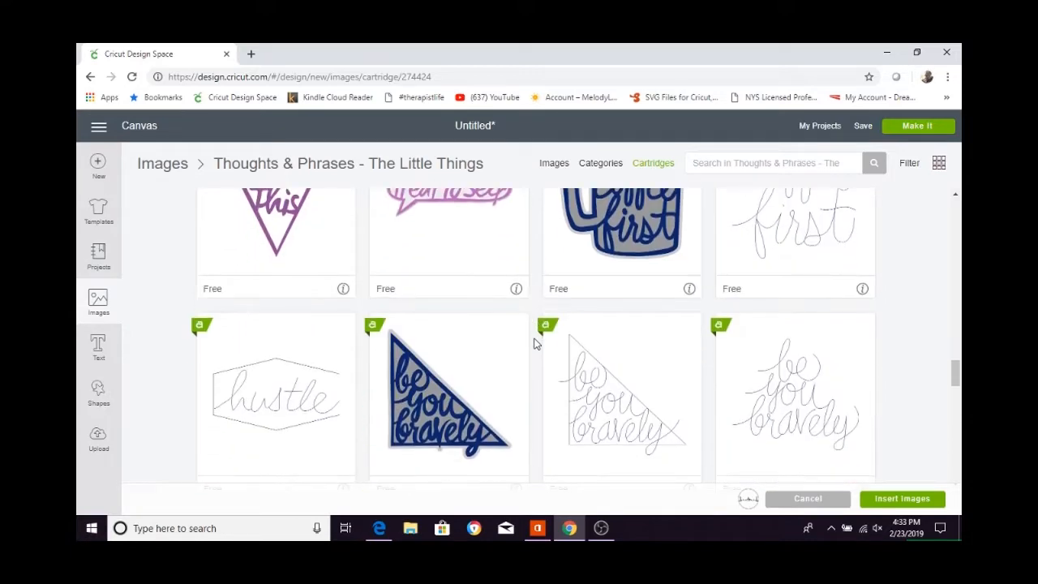
{"action": "scroll", "coordinate": [525, 346], "scroll_direction": "down", "scroll_amount": 10}
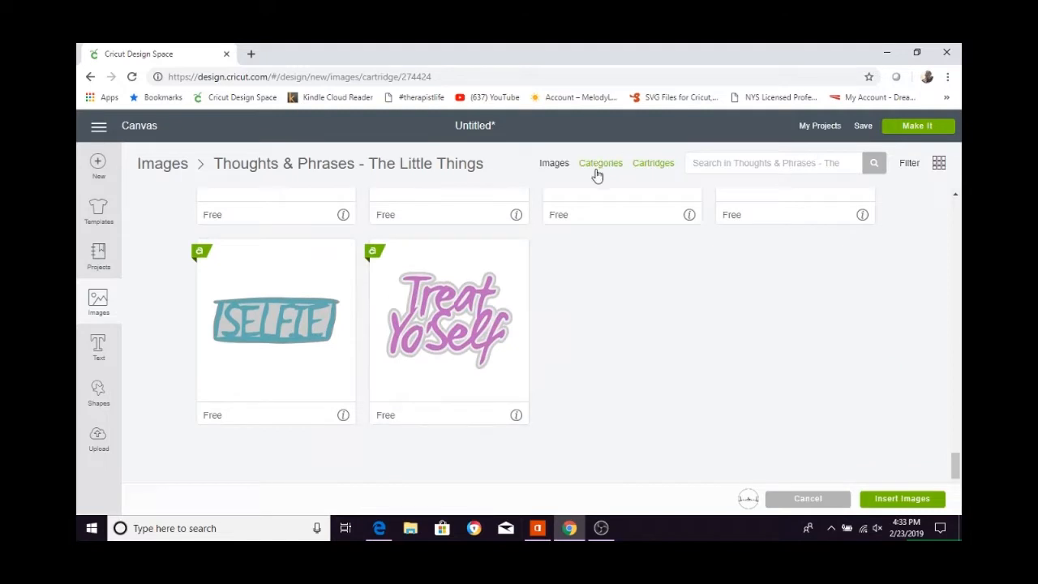
Insert the selected coffee heartbeat image onto the canvas and set its width to 5.5 inches.
{"action": "left_click", "coordinate": [551, 164]}
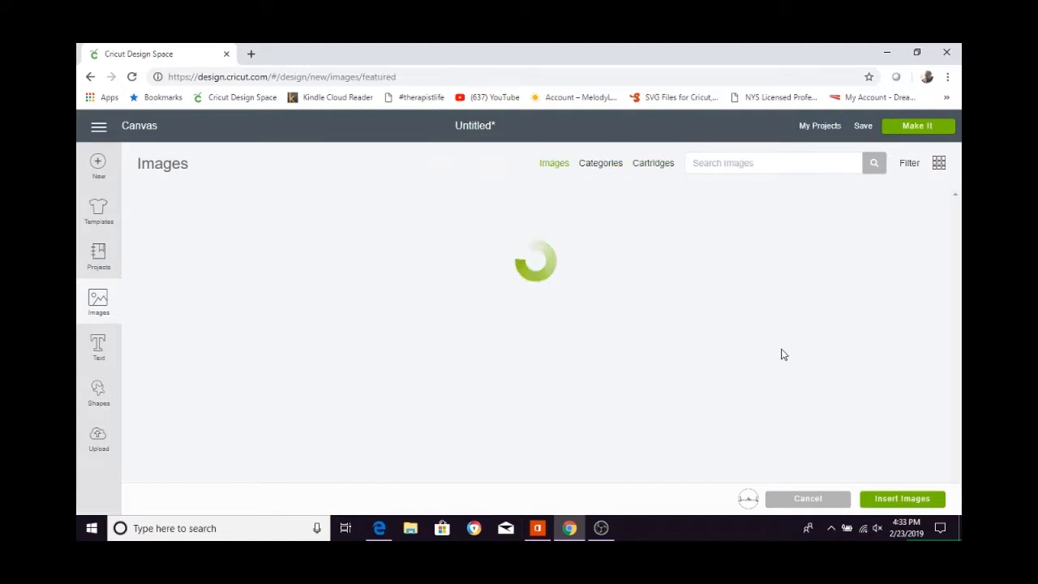
{"action": "left_click", "coordinate": [873, 496]}
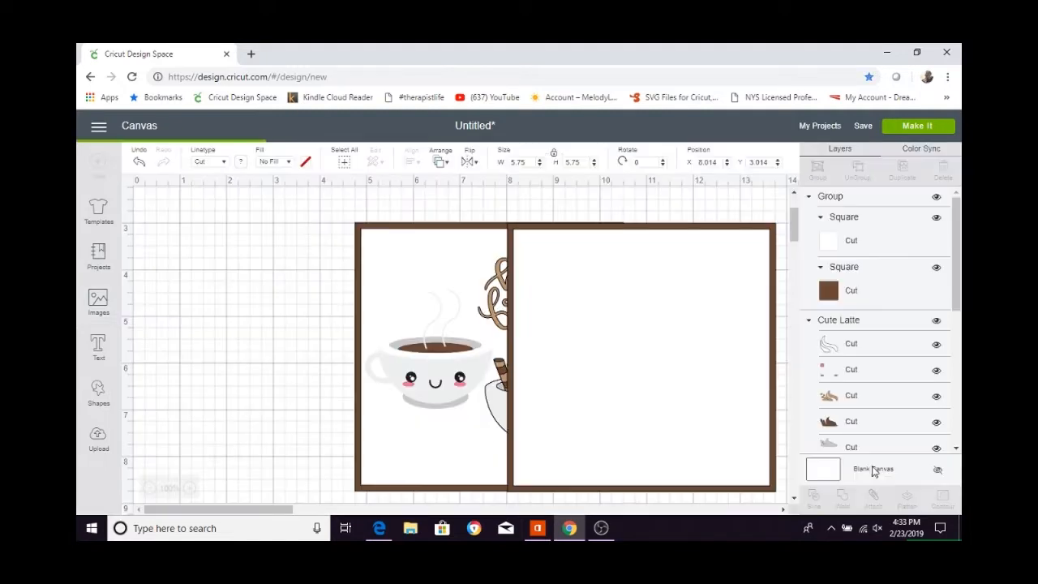
{"action": "left_click_drag", "start_coordinate": [470, 325], "coordinate": [623, 365]}
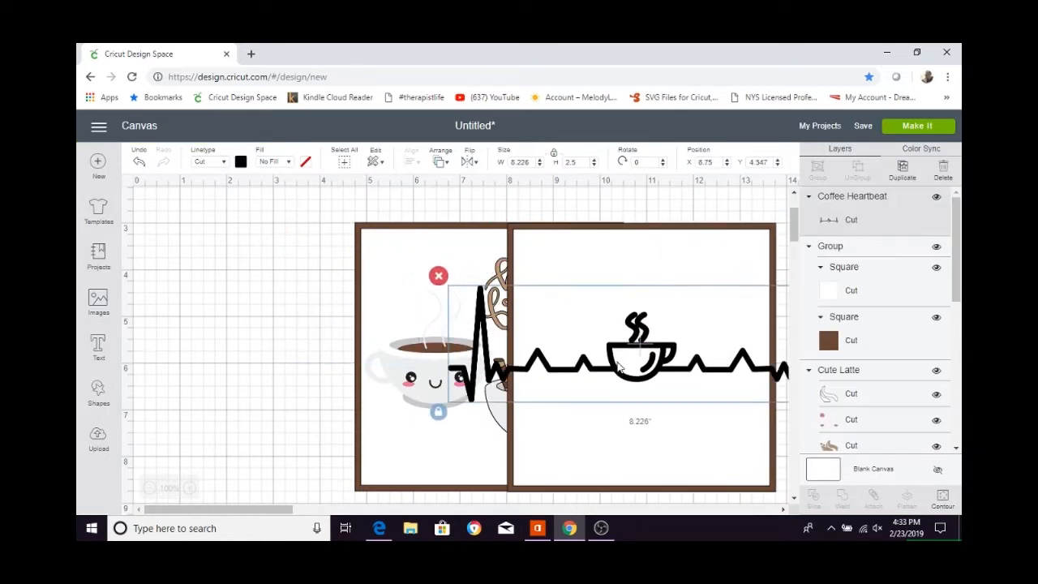
{"action": "double_click", "coordinate": [532, 162]}
{"action": "type", "text": "5.5"}
{"action": "key", "text": "Return"}
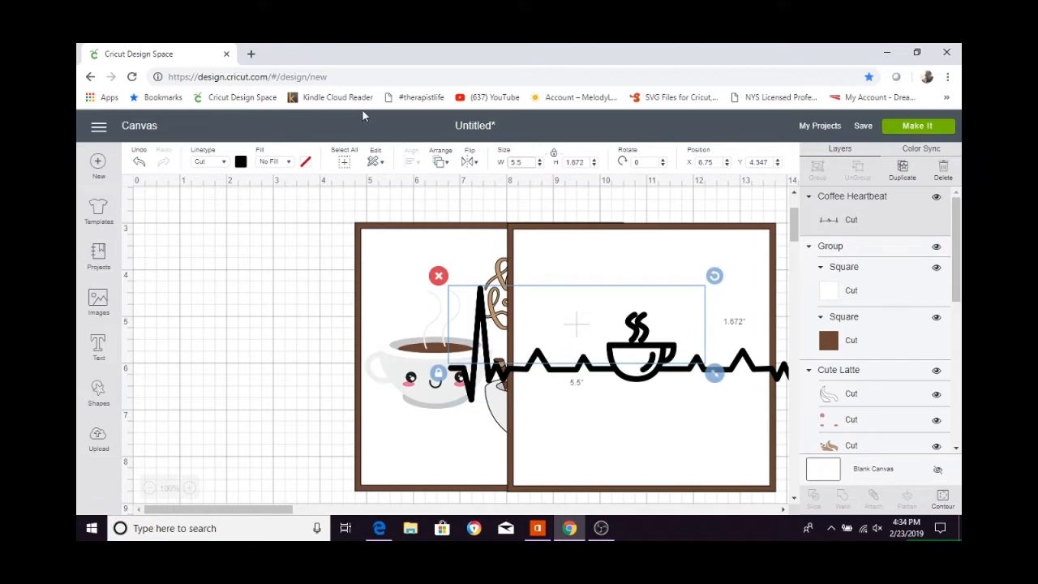
Move the coffee heartbeat line onto the second panel so it spans the white square just below the middle.
{"action": "left_click_drag", "start_coordinate": [571, 336], "coordinate": [635, 387]}
{"action": "left_click", "coordinate": [620, 299]}
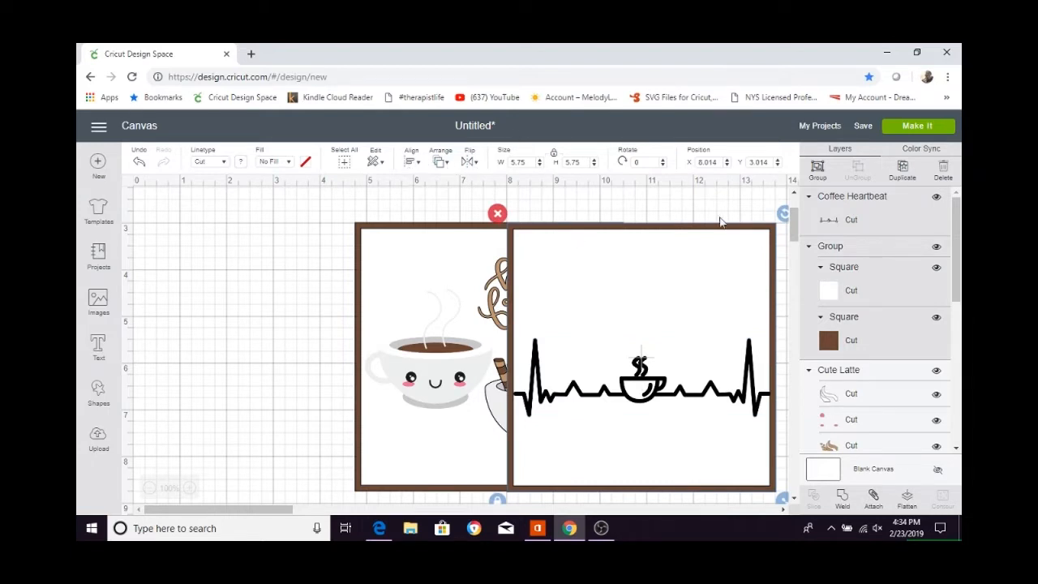
{"action": "left_click", "coordinate": [678, 202]}
{"action": "left_click", "coordinate": [627, 353]}
{"action": "left_click", "coordinate": [626, 313]}
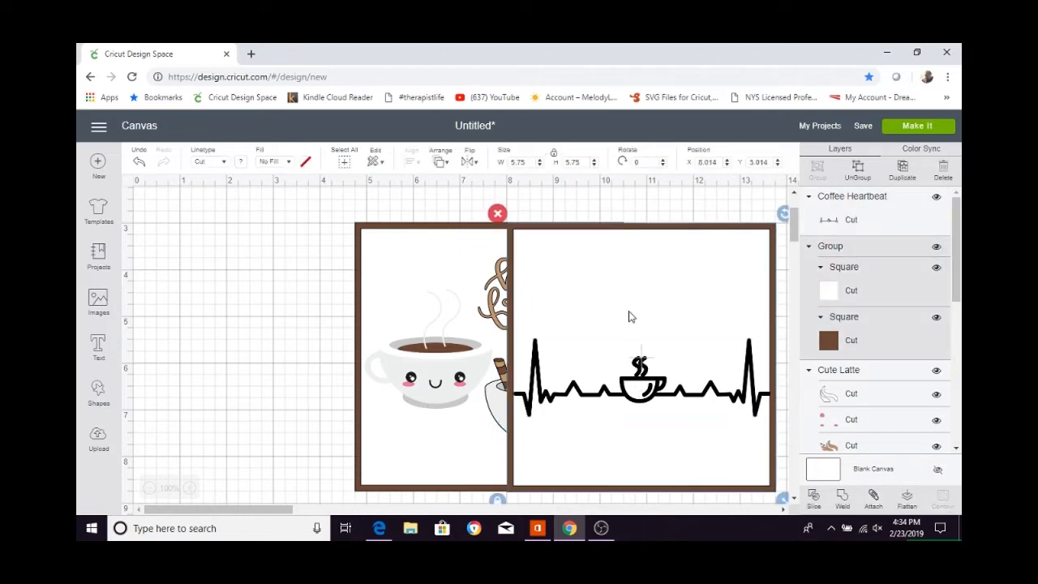
Try the Draw linetype on the coffee heartbeat line and restore it to Cut.
{"action": "left_click", "coordinate": [642, 390]}
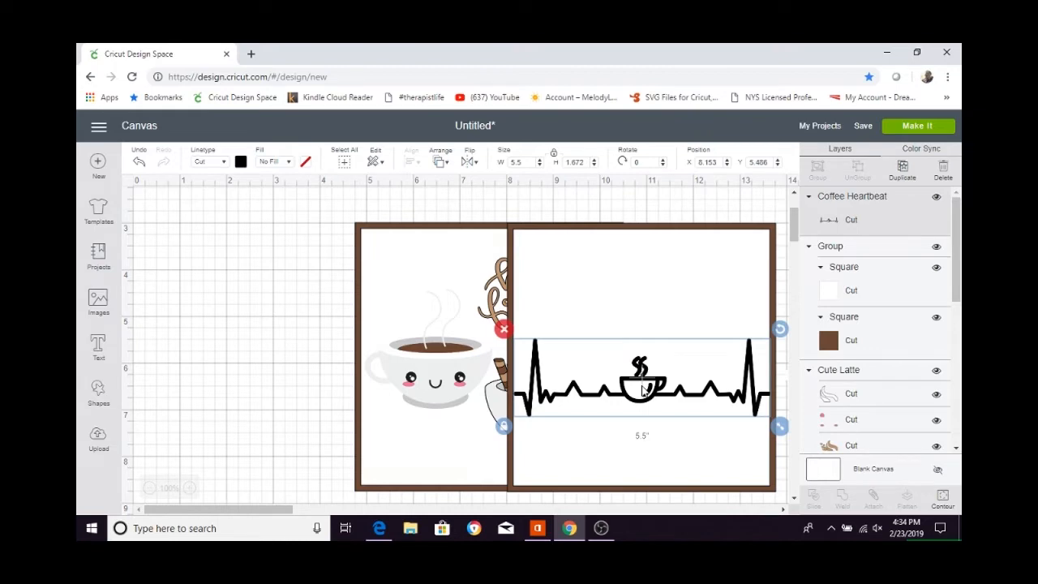
{"action": "left_click", "coordinate": [287, 164]}
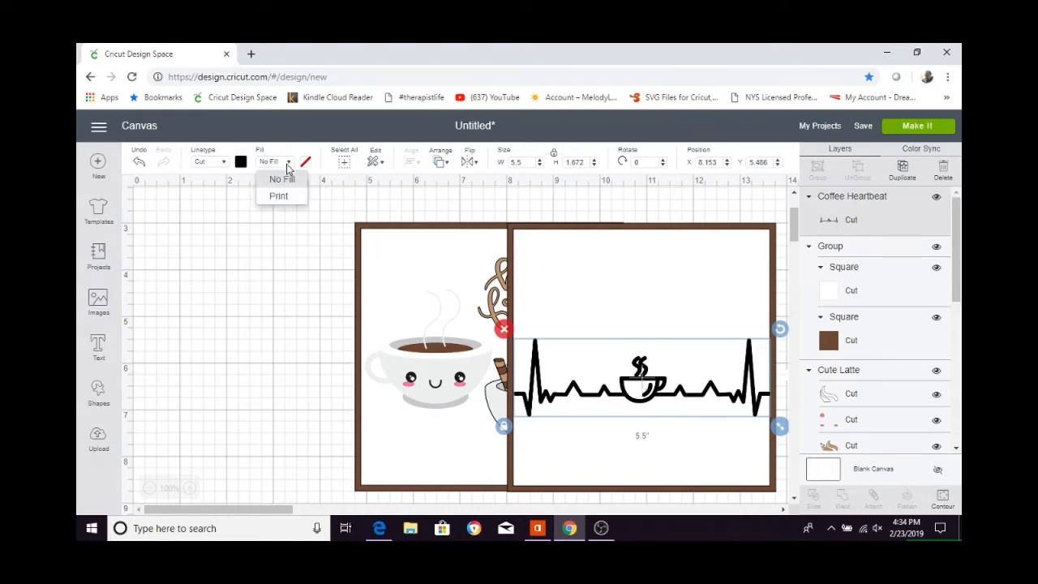
{"action": "left_click", "coordinate": [213, 164]}
{"action": "left_click", "coordinate": [208, 205]}
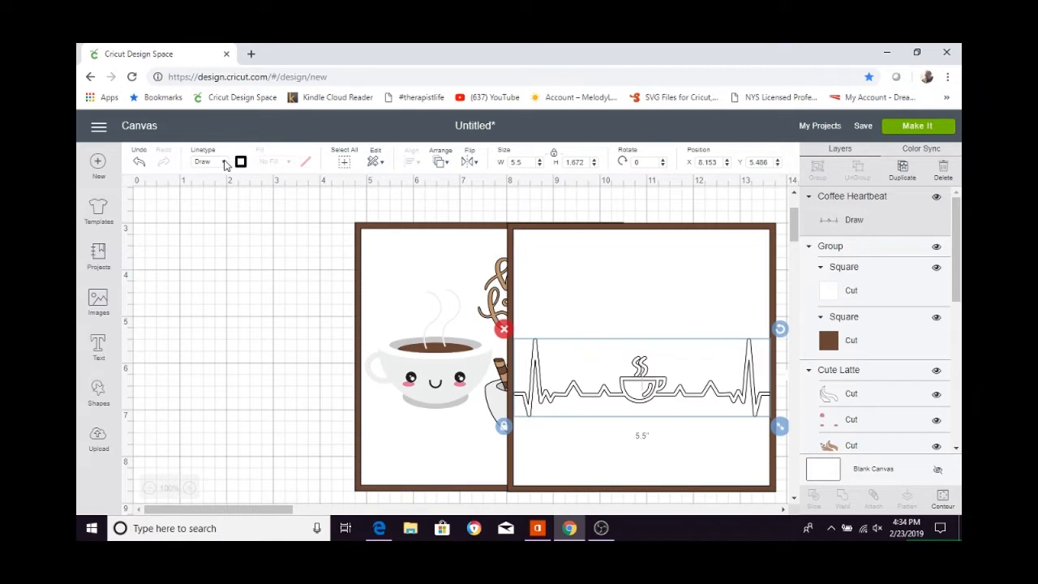
{"action": "left_click", "coordinate": [226, 163]}
{"action": "left_click", "coordinate": [213, 179]}
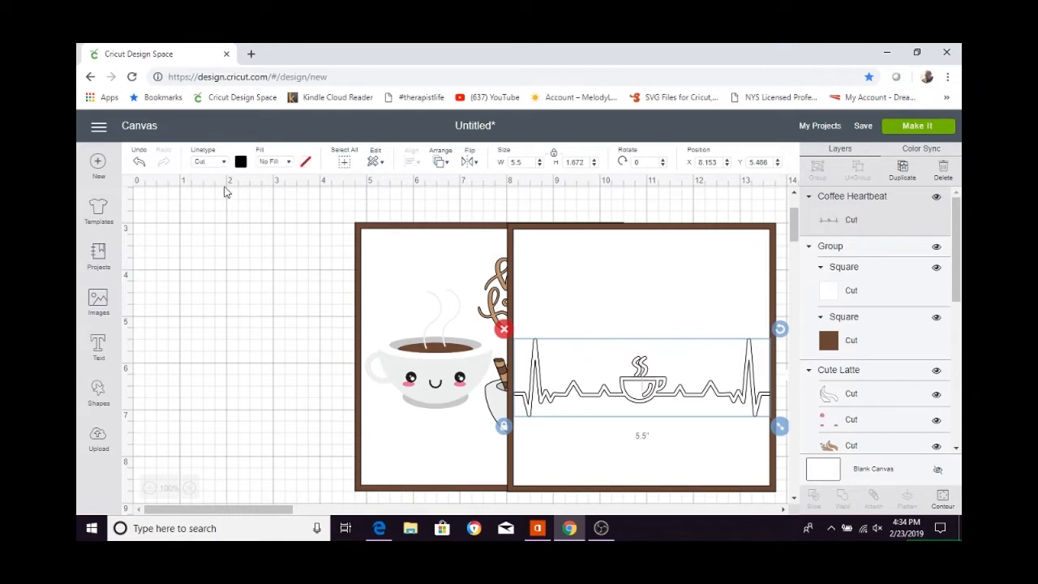
Slice the coffee heartbeat line out of the second panel's white square.
{"action": "left_click", "coordinate": [649, 281], "text": "shift"}
{"action": "left_click", "coordinate": [839, 277]}
{"action": "left_click", "coordinate": [850, 215]}
{"action": "left_click", "coordinate": [848, 285], "text": "shift"}
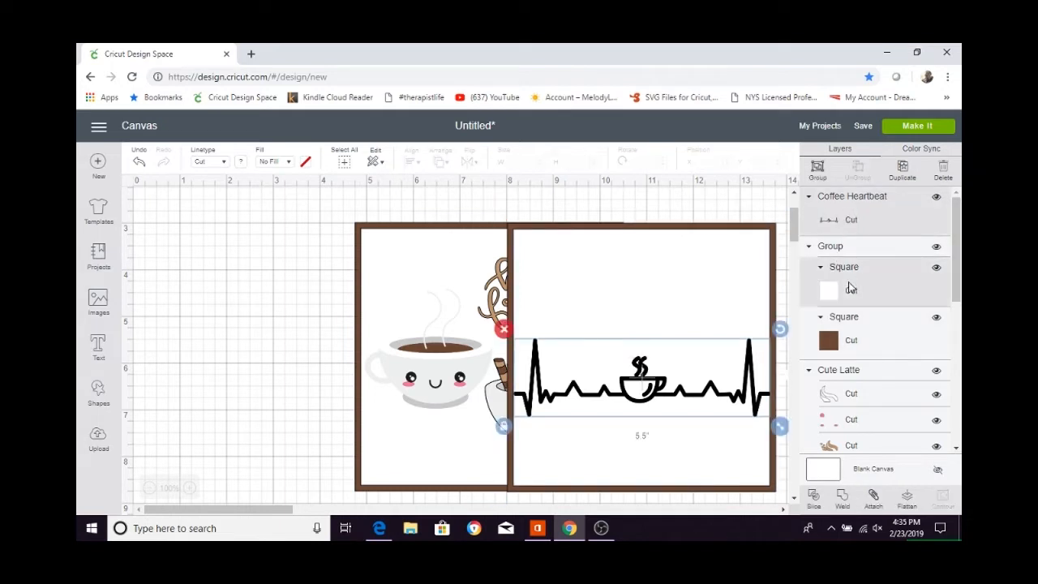
{"action": "left_click", "coordinate": [812, 498]}
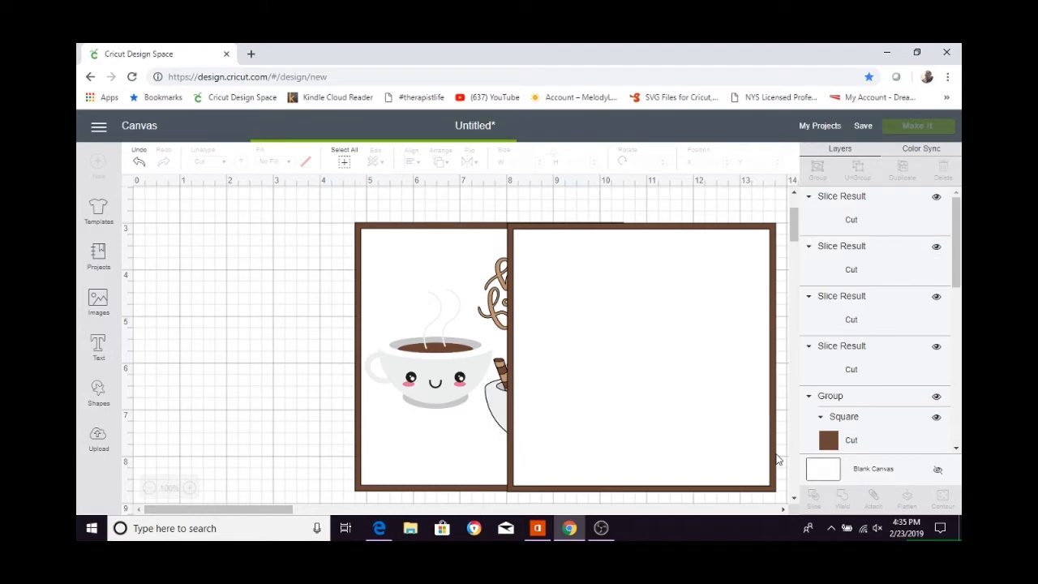
Pull the white and black heartbeat slice pieces off the second panel and delete both.
{"action": "left_click_drag", "start_coordinate": [606, 410], "coordinate": [339, 409]}
{"action": "left_click_drag", "start_coordinate": [634, 397], "coordinate": [330, 471]}
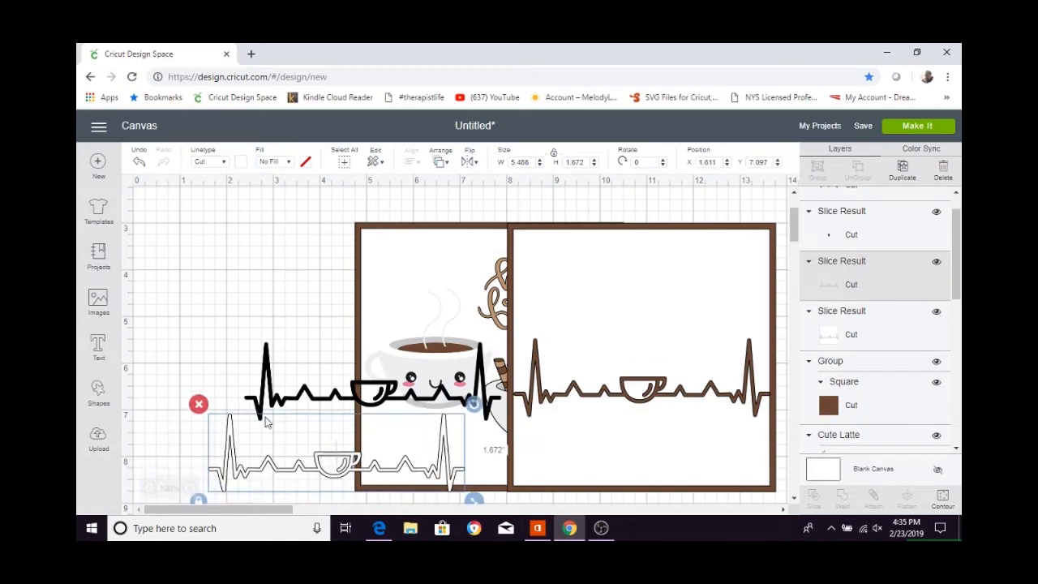
{"action": "left_click", "coordinate": [200, 405]}
{"action": "left_click", "coordinate": [276, 399]}
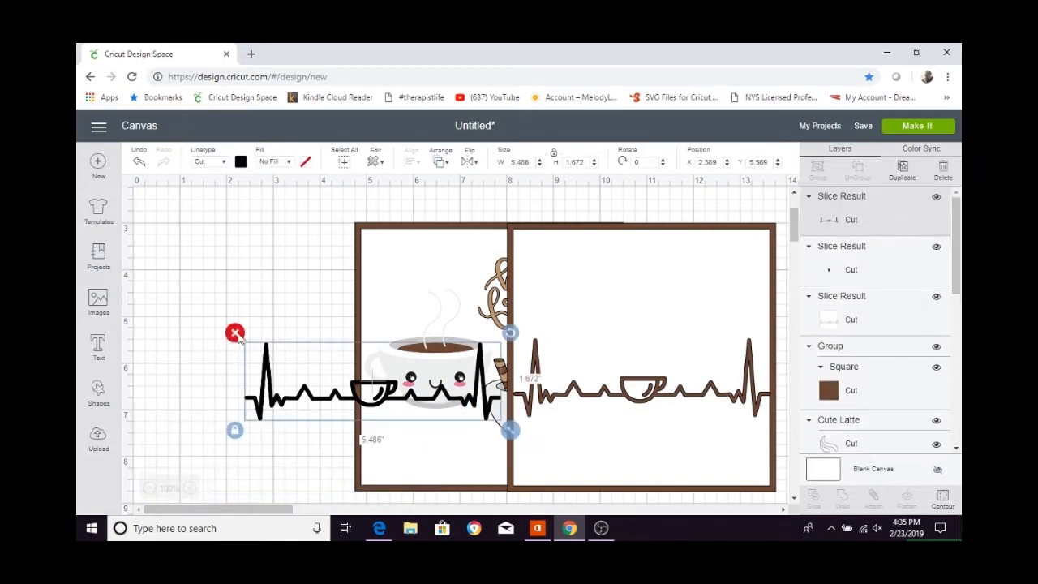
{"action": "left_click", "coordinate": [233, 332]}
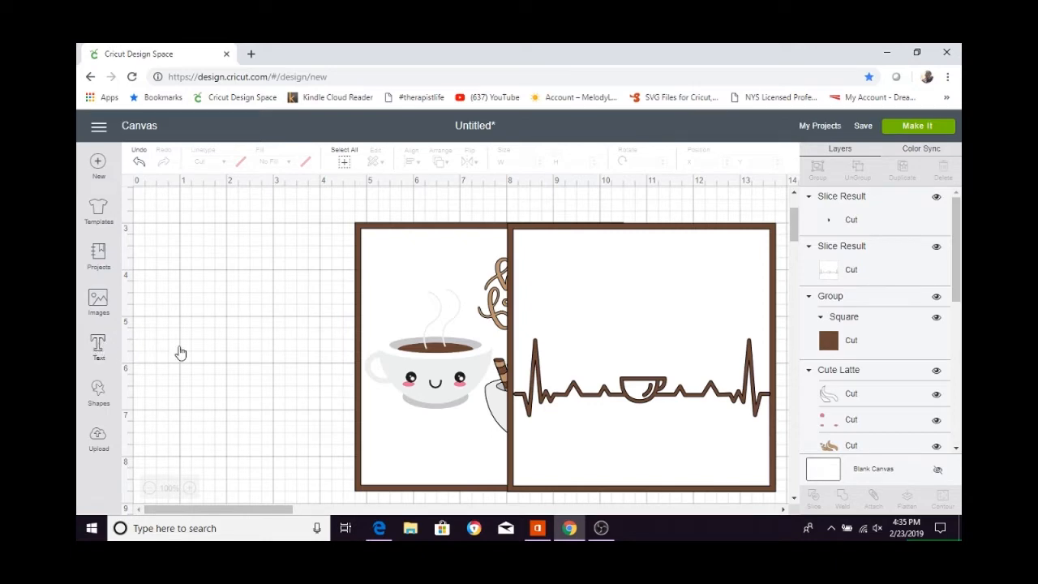
Add a text object and set its font to Alexis Mattox - Emma Rae, filtering the fonts by Writing.
{"action": "left_click", "coordinate": [98, 347]}
{"action": "left_click", "coordinate": [202, 196]}
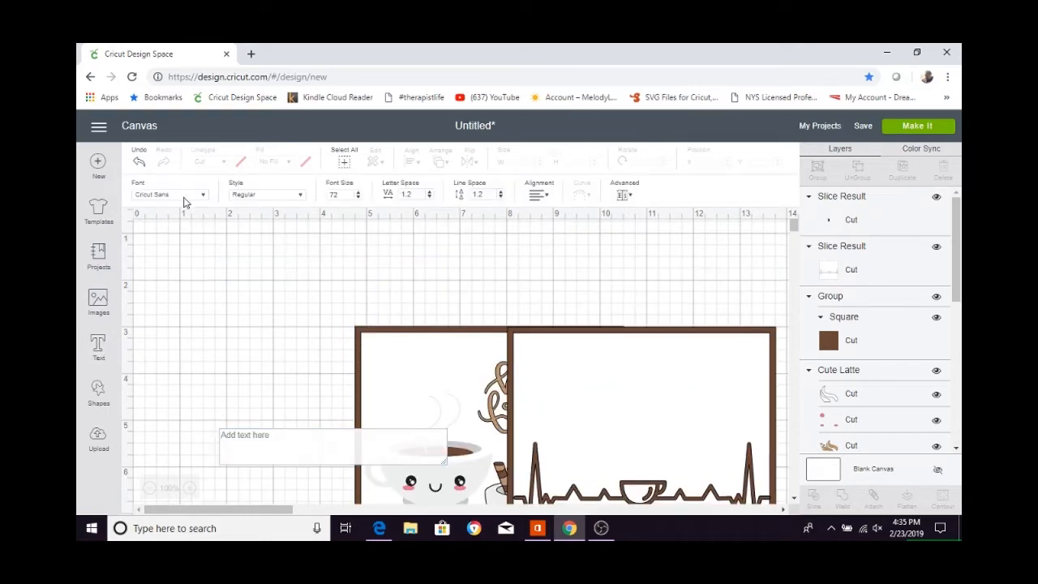
{"action": "left_click", "coordinate": [700, 169]}
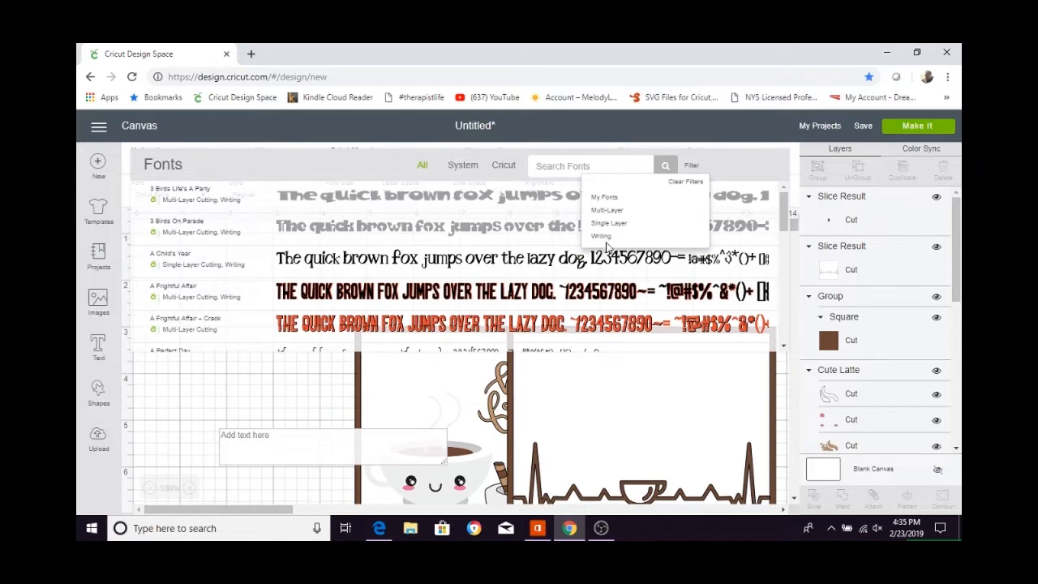
{"action": "left_click", "coordinate": [616, 240]}
{"action": "scroll", "coordinate": [616, 243], "scroll_direction": "down", "scroll_amount": 3}
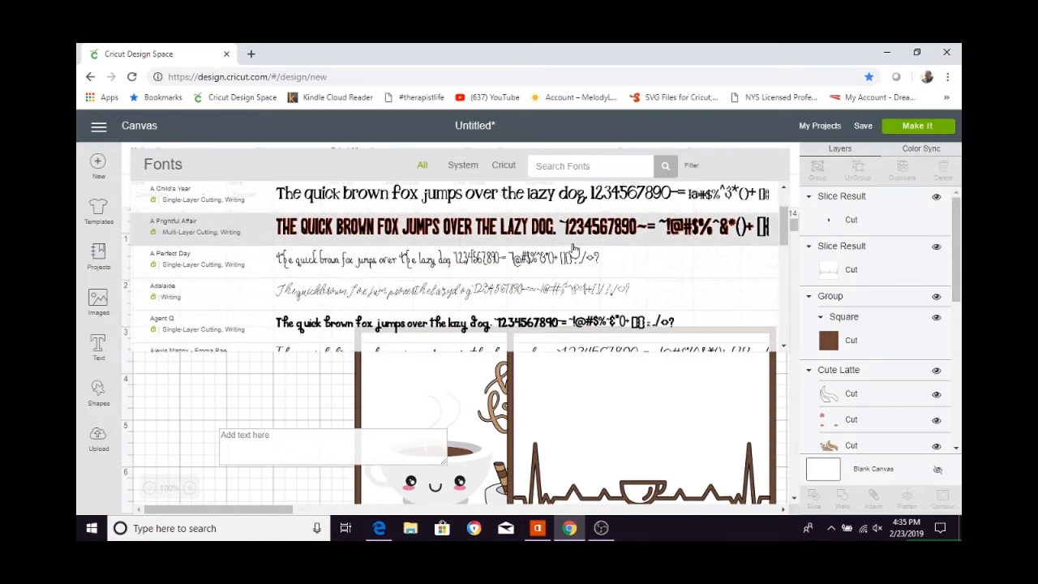
{"action": "scroll", "coordinate": [572, 252], "scroll_direction": "down", "scroll_amount": 1}
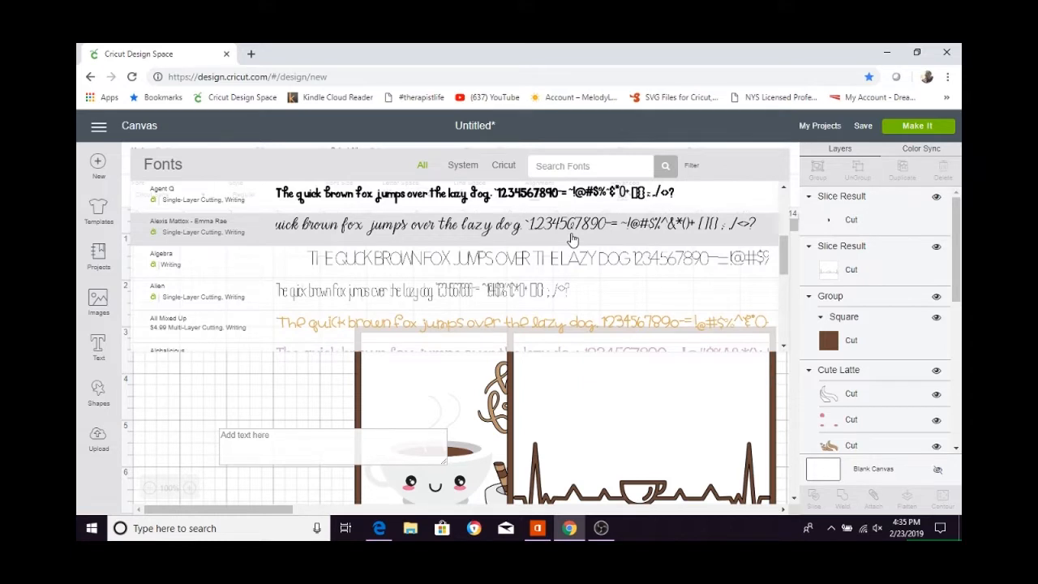
{"action": "left_click", "coordinate": [572, 239]}
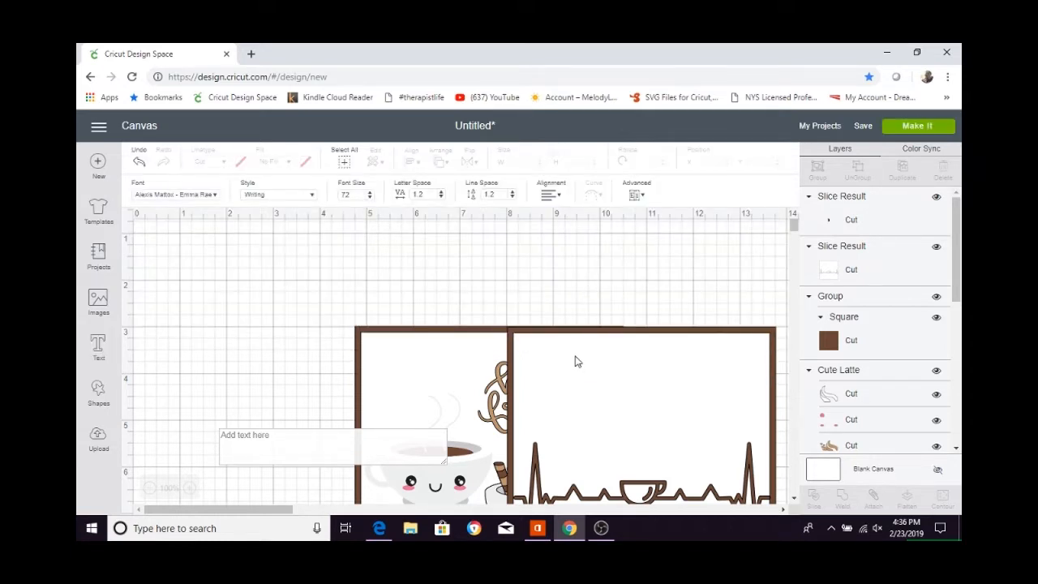
Enter the text on four lines: "I love you", "like coffee", "I need you", "like my heart beat".
{"action": "type", "text": "I love"}
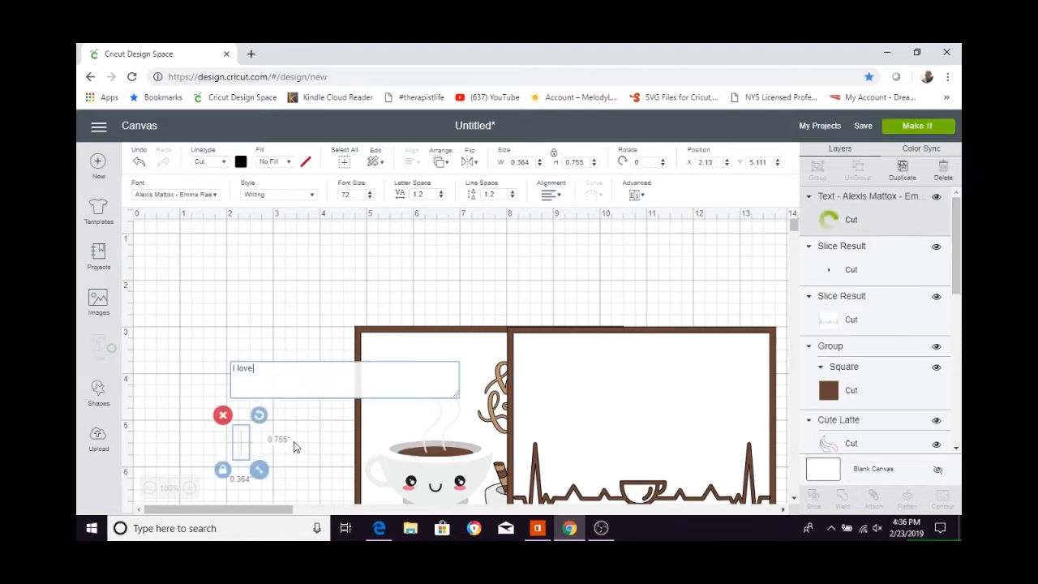
{"action": "type", "text": " you"}
{"action": "key", "text": "Return"}
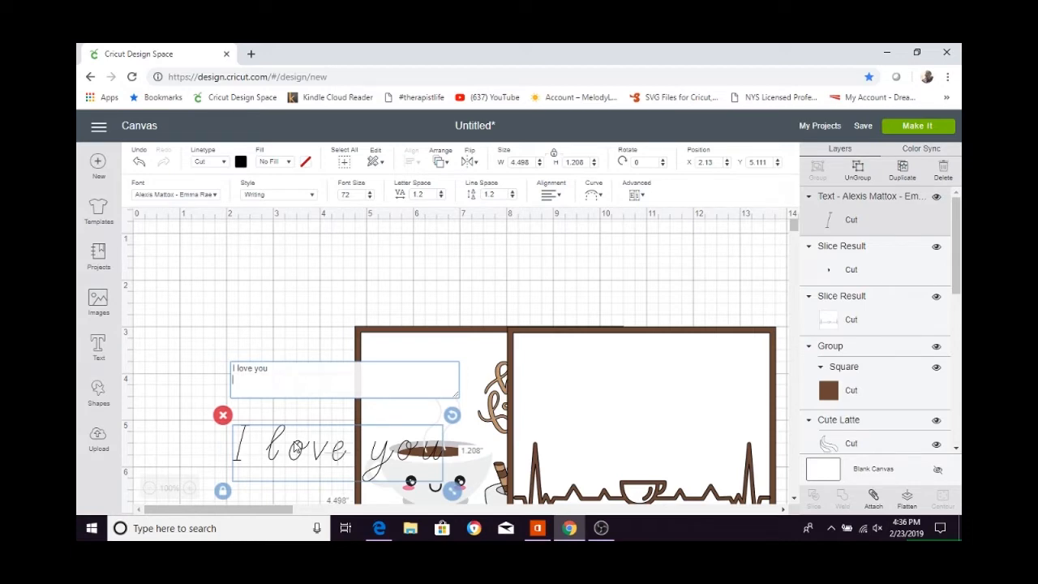
{"action": "type", "text": "like coffee"}
{"action": "key", "text": "Return"}
{"action": "type", "text": "I need yo"}
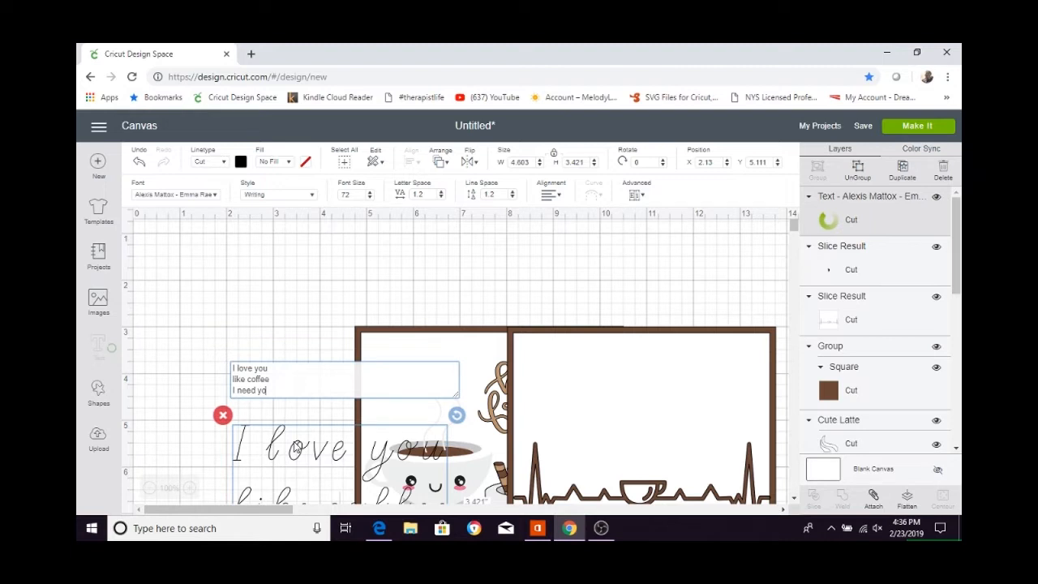
{"action": "type", "text": "u"}
{"action": "key", "text": "Return"}
{"action": "type", "text": "like my hea"}
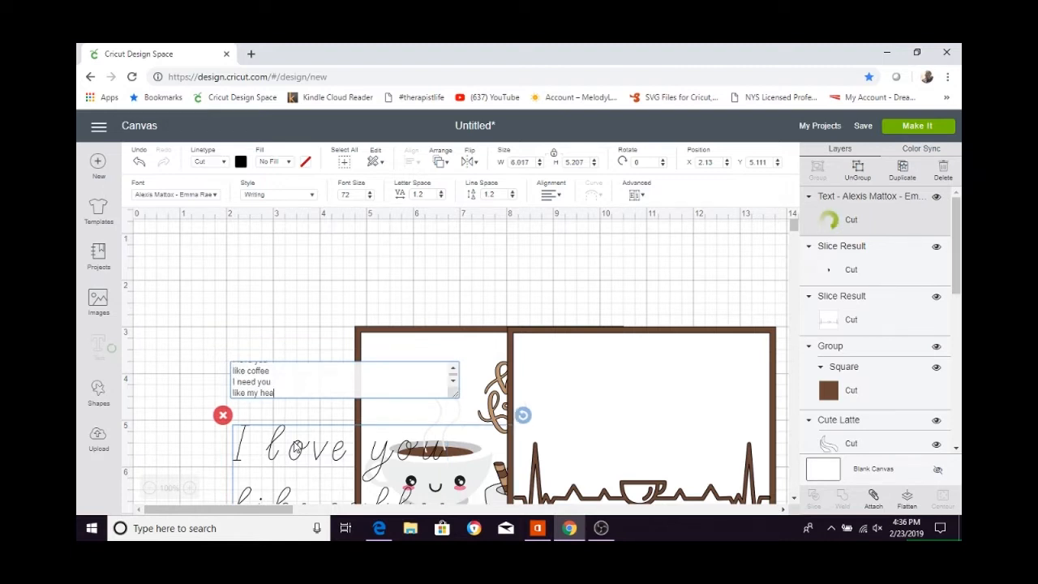
Move the four-line text onto the empty canvas beside the first panel and center-align its lines.
{"action": "left_click_drag", "start_coordinate": [297, 446], "coordinate": [419, 440]}
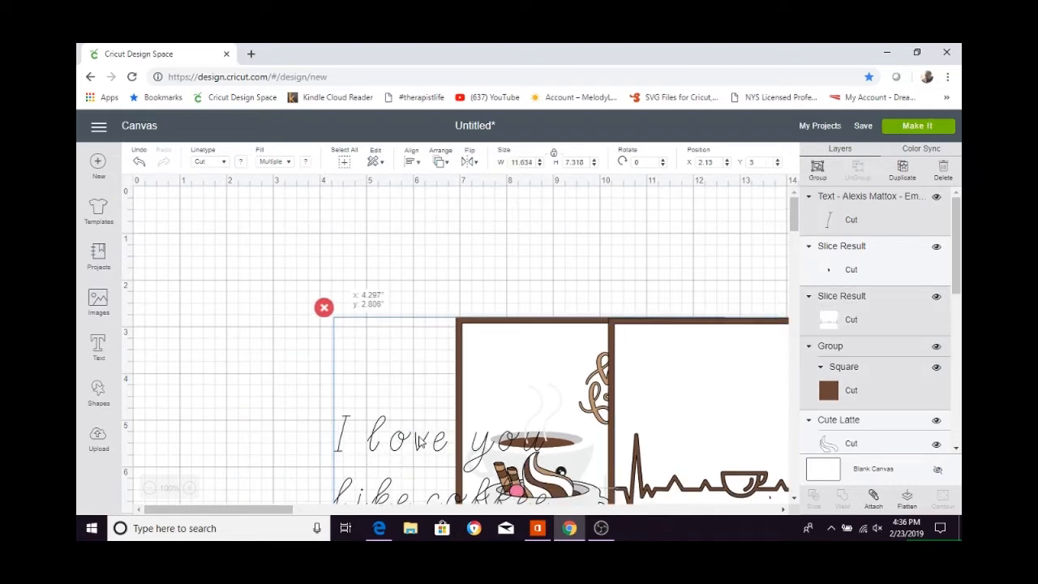
{"action": "left_click_drag", "start_coordinate": [420, 440], "coordinate": [252, 236]}
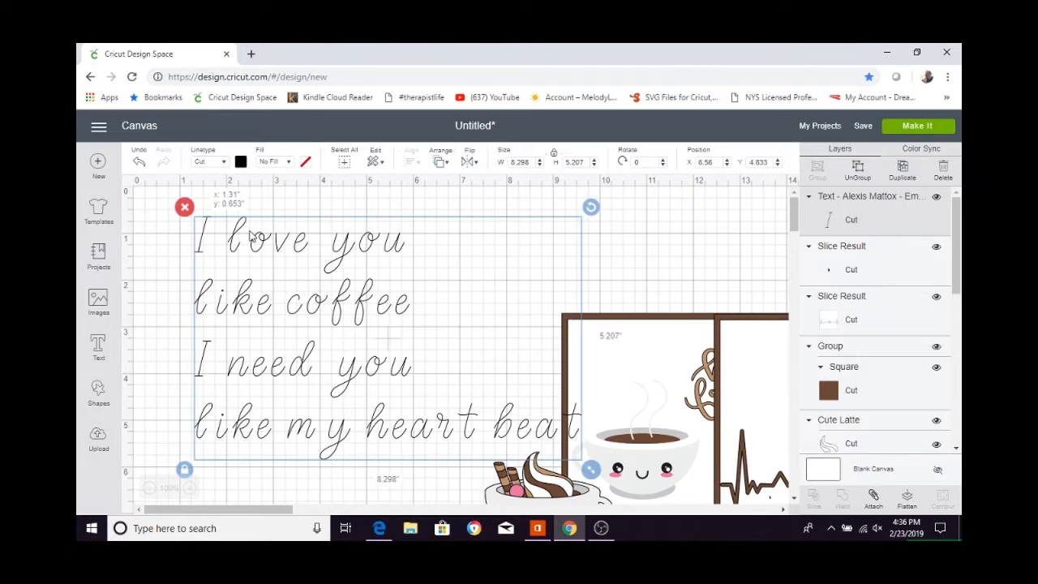
{"action": "left_click_drag", "start_coordinate": [252, 236], "coordinate": [228, 221]}
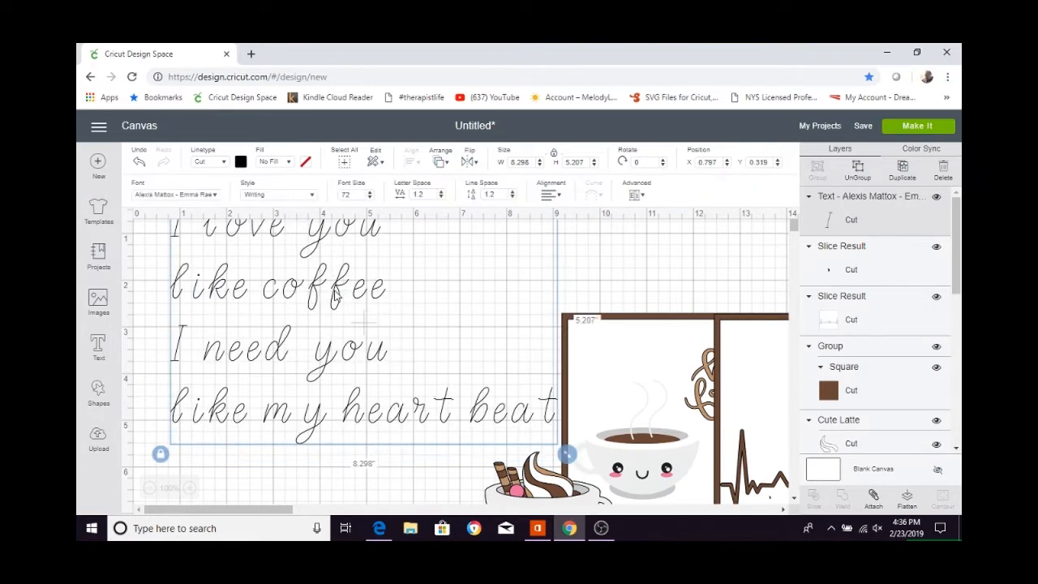
{"action": "left_click", "coordinate": [556, 196]}
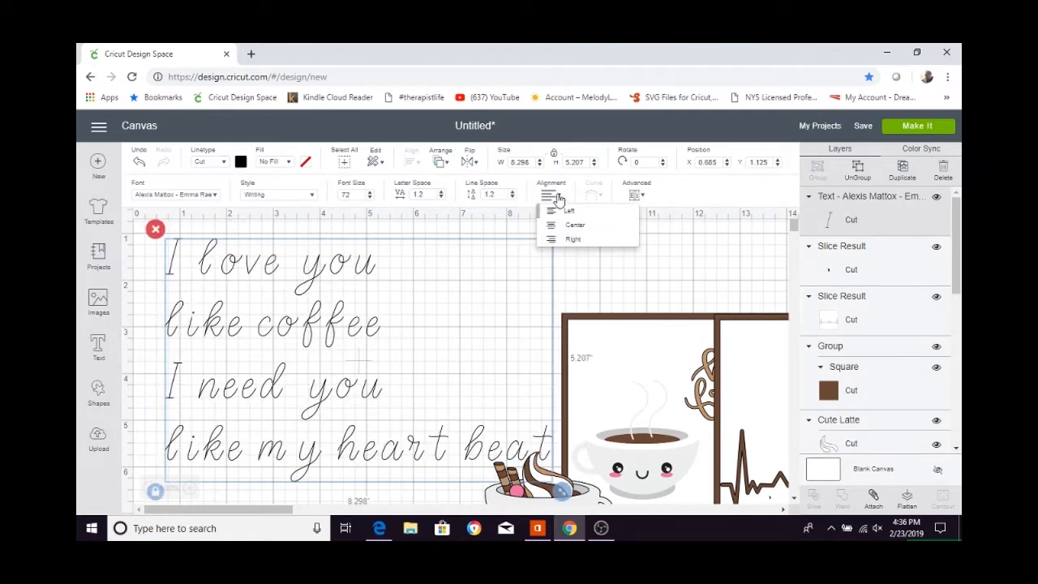
{"action": "left_click", "coordinate": [574, 224]}
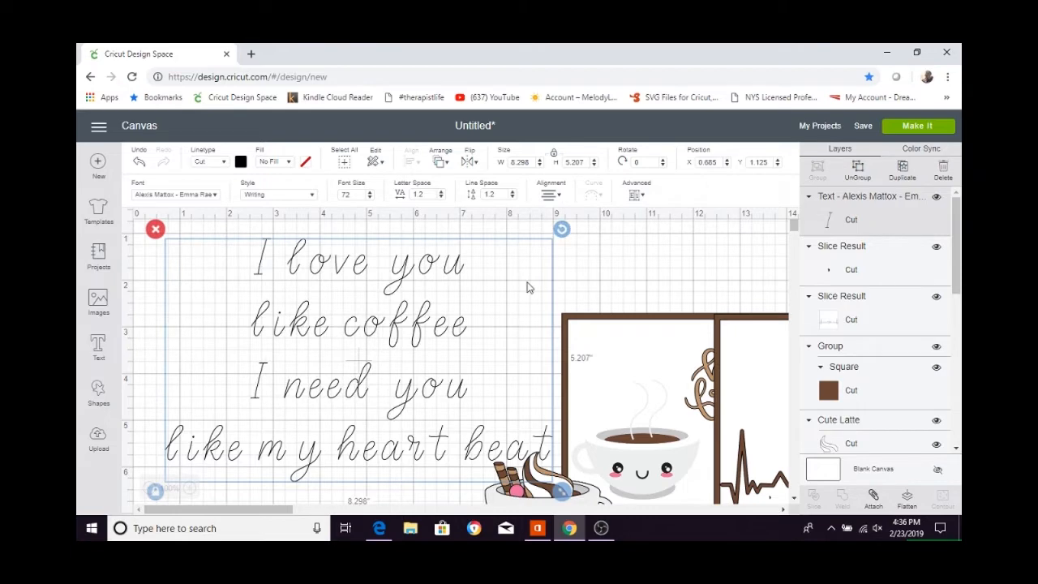
Tighten the line spacing of the four-line text to -0.9.
{"action": "left_click", "coordinate": [512, 198]}
{"action": "left_click", "coordinate": [512, 198]}
{"action": "left_click", "coordinate": [511, 197]}
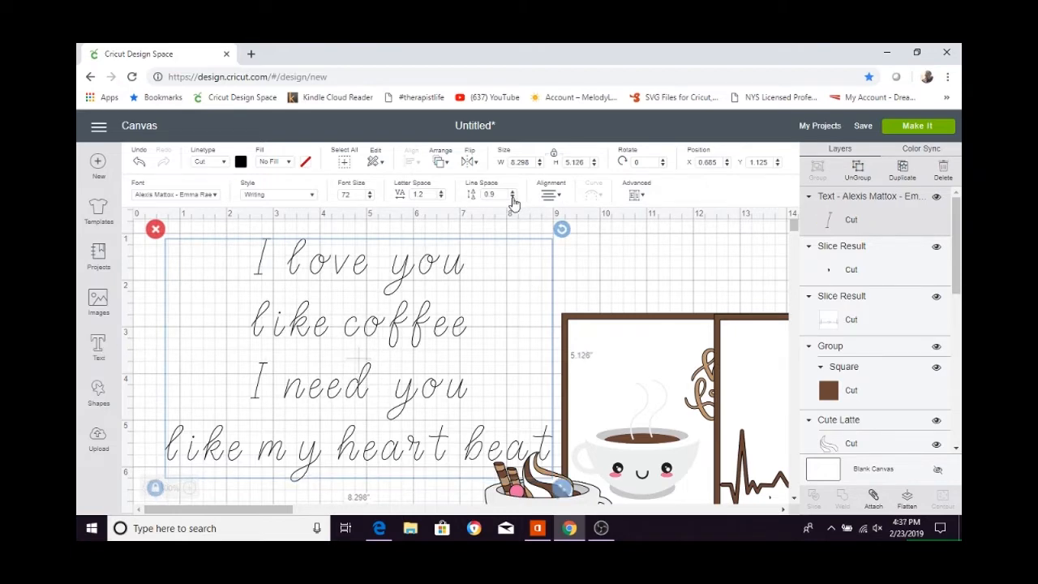
{"action": "left_click", "coordinate": [512, 198]}
{"action": "left_click", "coordinate": [511, 198]}
{"action": "left_click", "coordinate": [512, 198]}
{"action": "left_click", "coordinate": [512, 198]}
{"action": "left_click", "coordinate": [512, 197]}
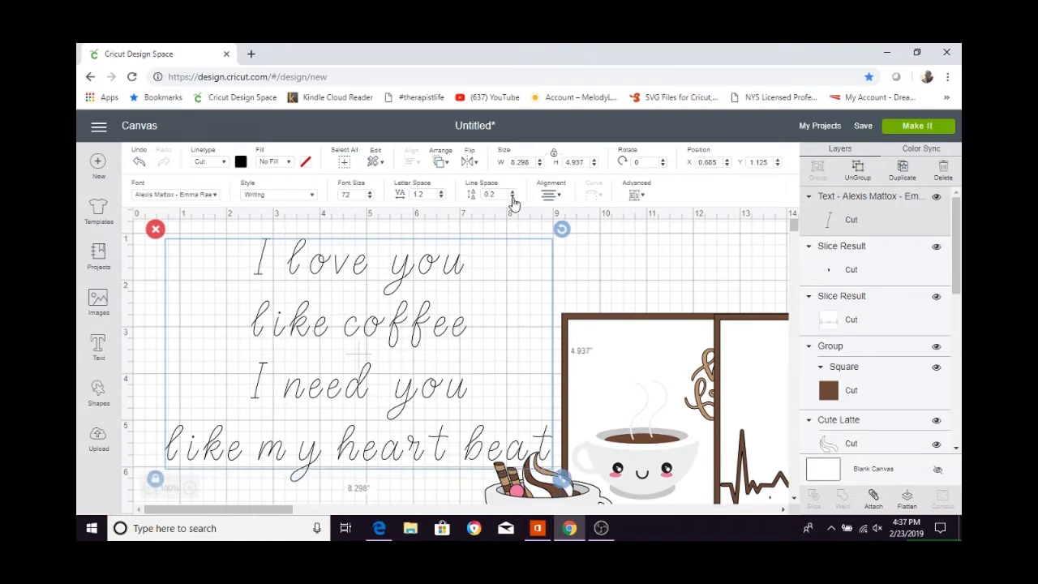
{"action": "left_click", "coordinate": [512, 198]}
{"action": "left_click", "coordinate": [512, 198]}
{"action": "left_click", "coordinate": [512, 198]}
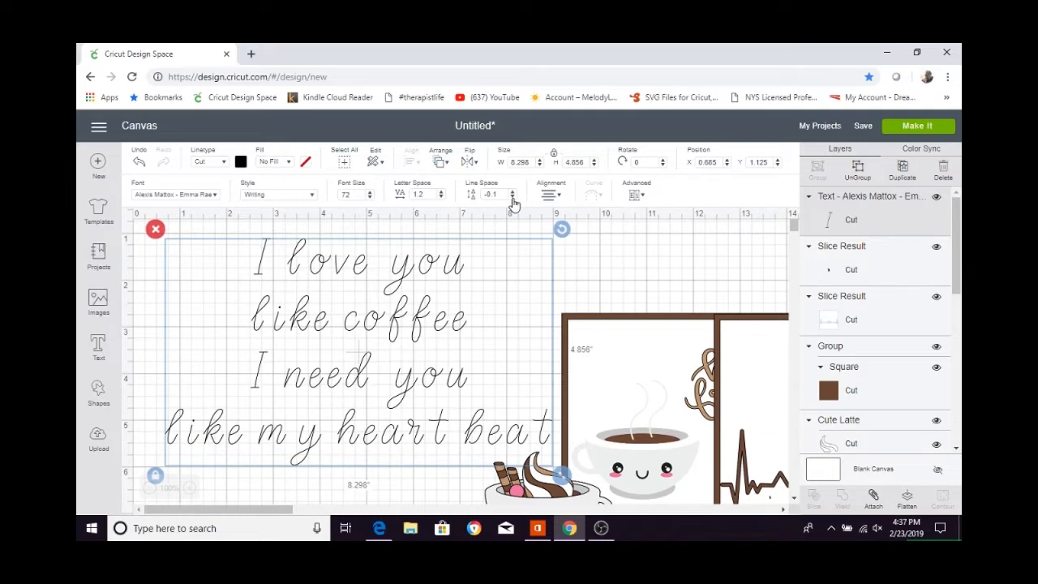
{"action": "left_click", "coordinate": [511, 197]}
{"action": "left_click", "coordinate": [511, 198]}
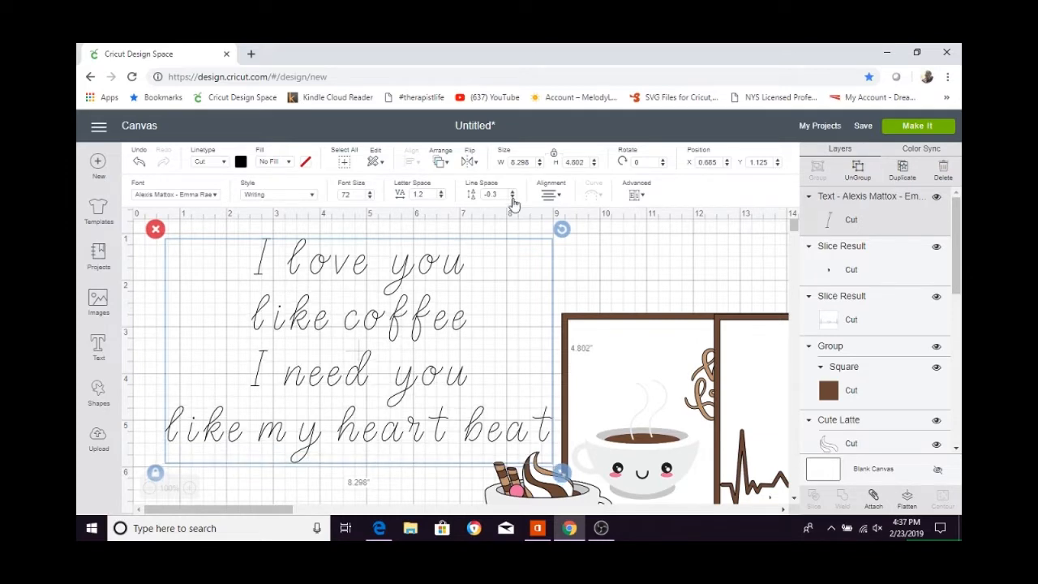
{"action": "left_click", "coordinate": [512, 198]}
{"action": "left_click", "coordinate": [512, 198]}
{"action": "left_click", "coordinate": [511, 198]}
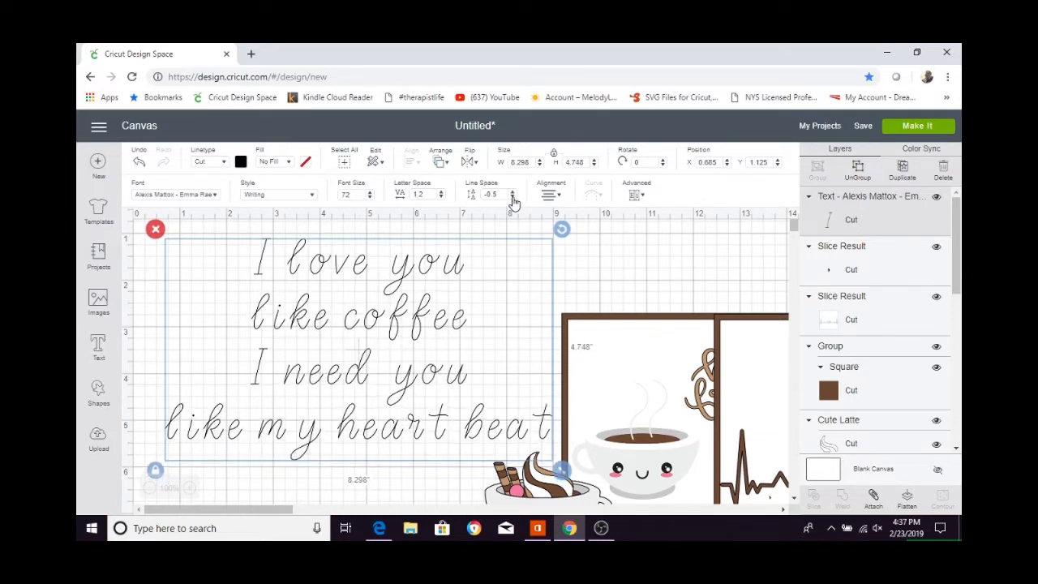
{"action": "left_click", "coordinate": [512, 197]}
{"action": "left_click", "coordinate": [512, 198]}
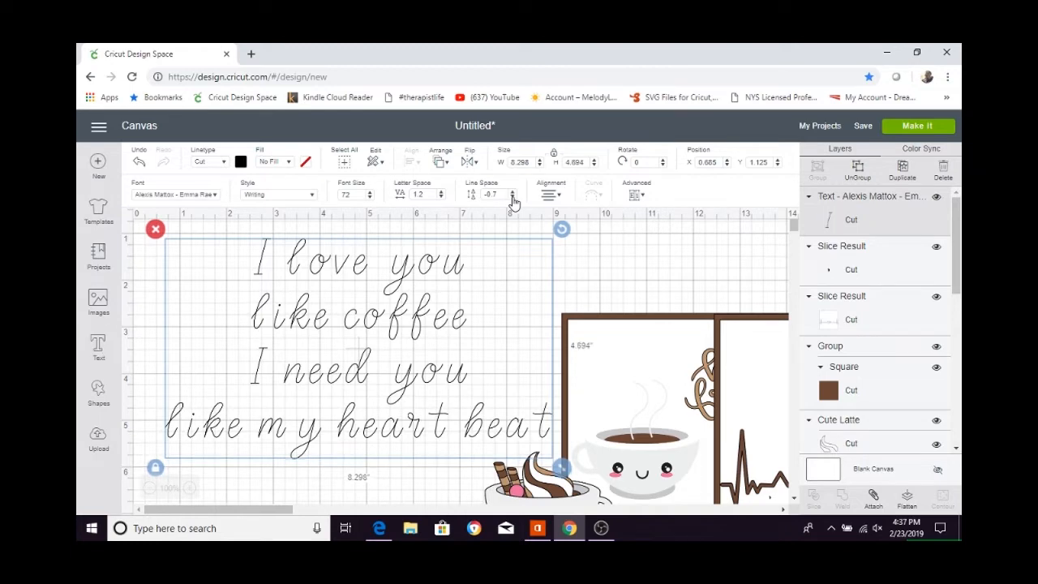
{"action": "left_click", "coordinate": [512, 198]}
{"action": "left_click", "coordinate": [512, 198]}
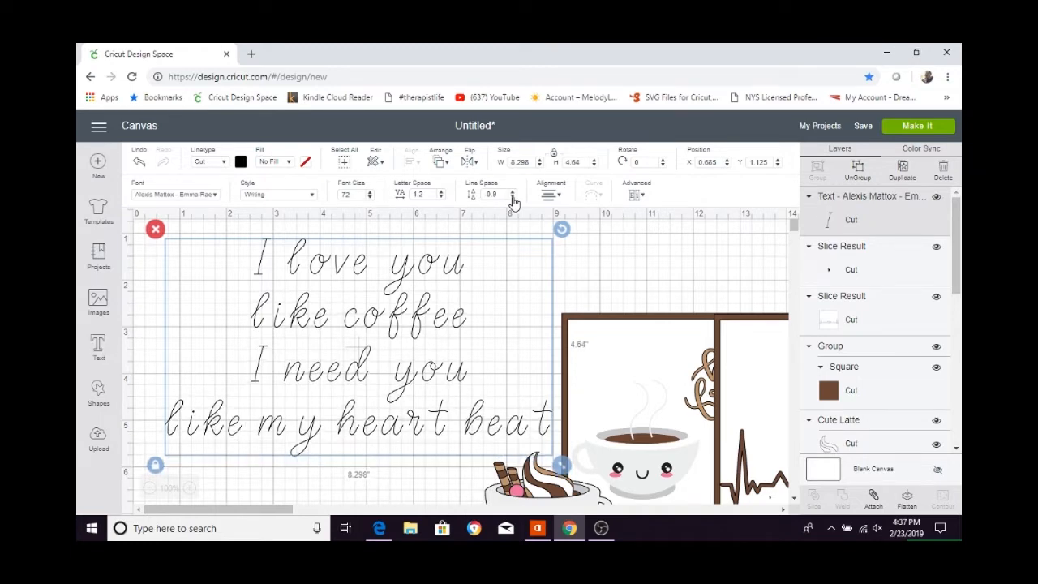
Reduce the letter spacing of the four-line text to -0.1 so the script letters join.
{"action": "left_click", "coordinate": [441, 197]}
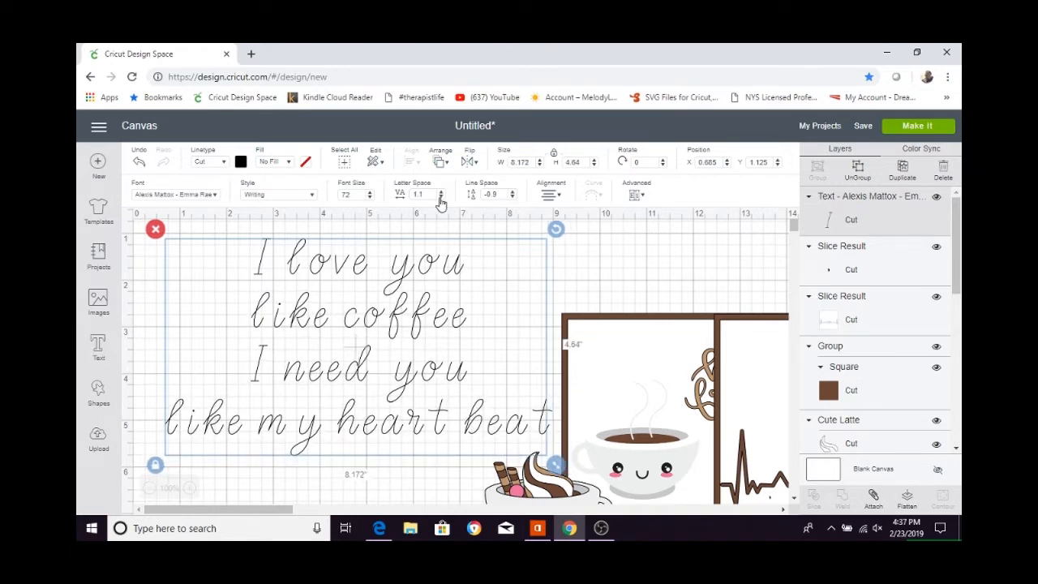
{"action": "left_click", "coordinate": [441, 198]}
{"action": "left_click", "coordinate": [441, 198]}
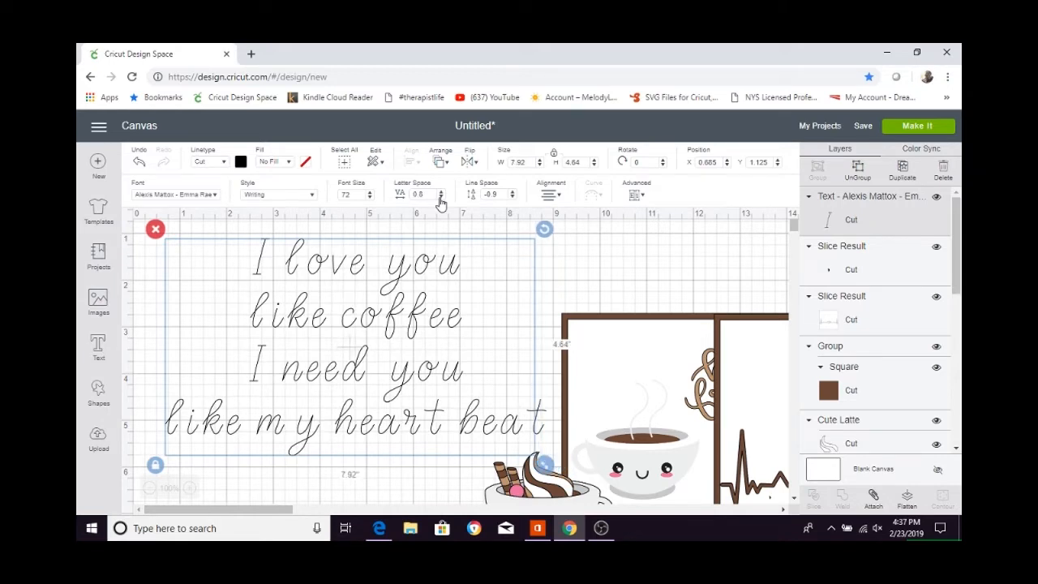
{"action": "left_click", "coordinate": [441, 197]}
{"action": "left_click", "coordinate": [441, 198]}
{"action": "left_click", "coordinate": [441, 198]}
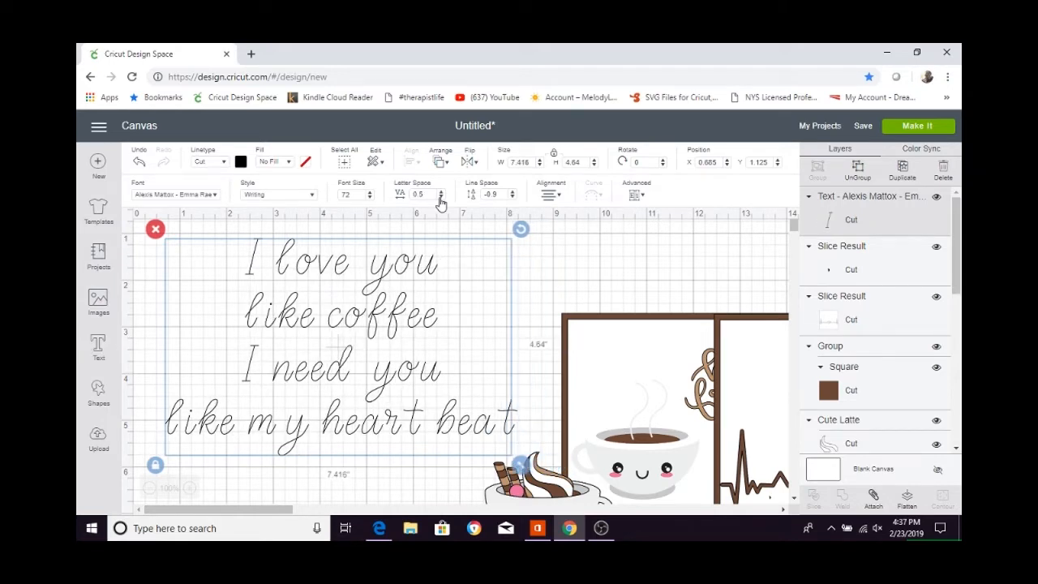
{"action": "left_click", "coordinate": [441, 198]}
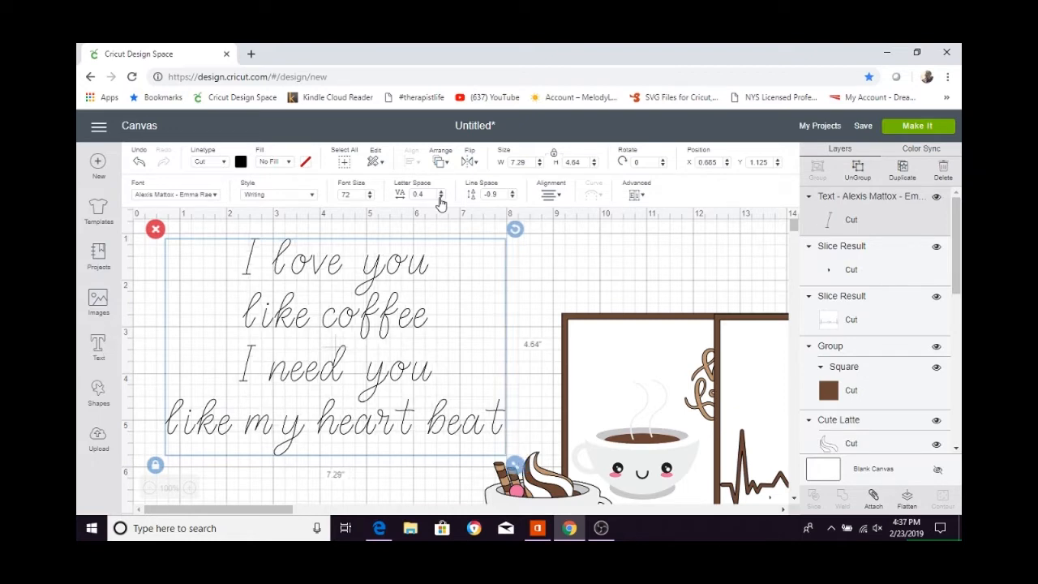
{"action": "left_click", "coordinate": [441, 198]}
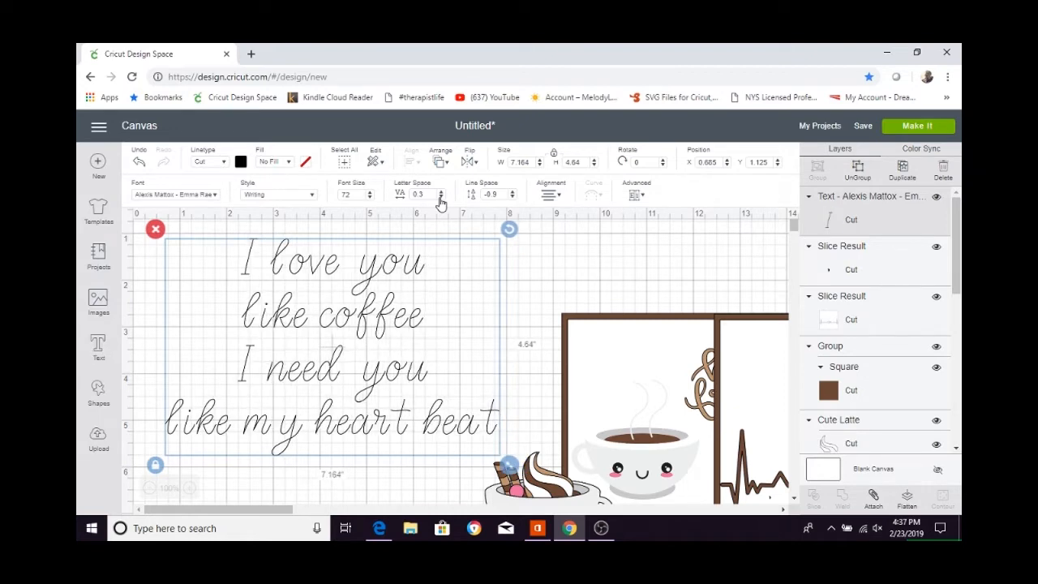
{"action": "left_click", "coordinate": [441, 198]}
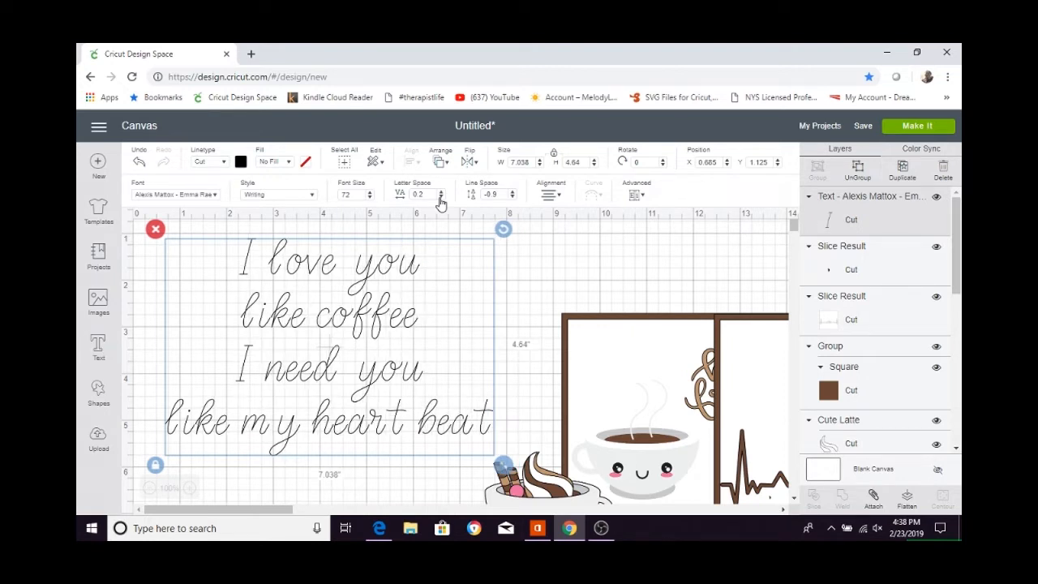
{"action": "left_click", "coordinate": [441, 197]}
{"action": "left_click", "coordinate": [441, 197]}
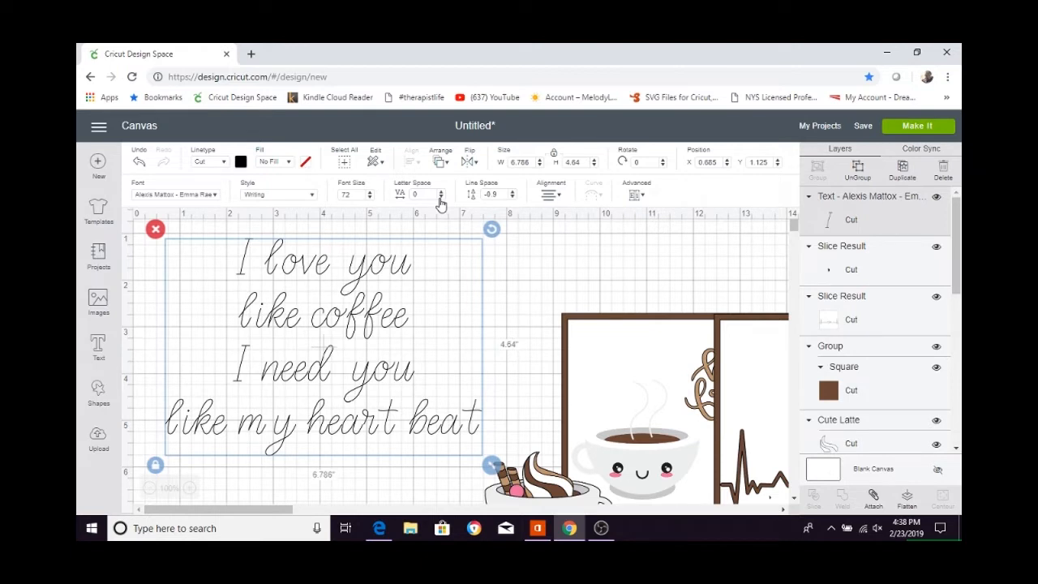
{"action": "left_click", "coordinate": [441, 198]}
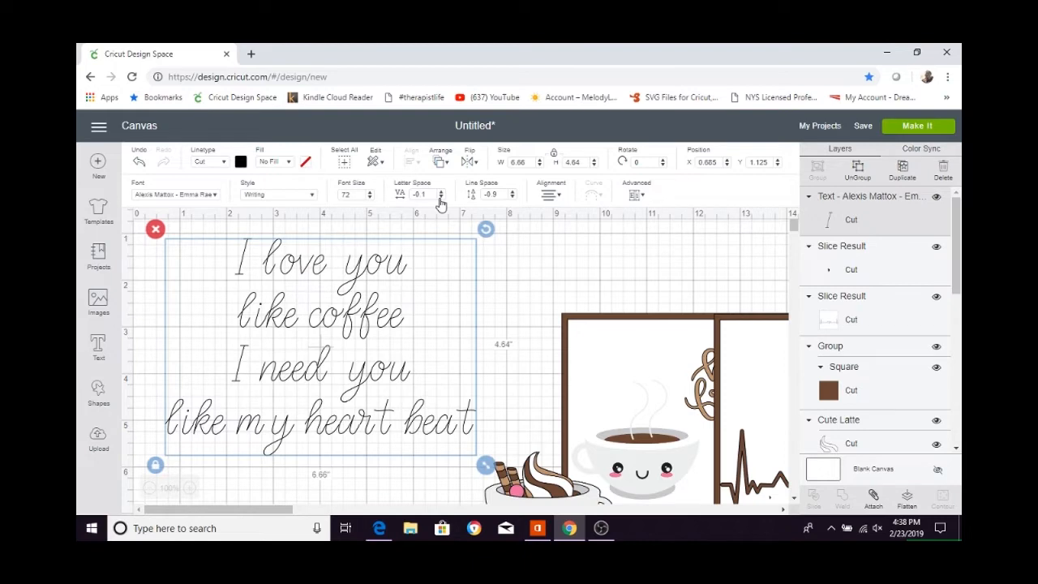
Set the width of the four-line text to 4.5 inches, keeping its proportions.
{"action": "left_click", "coordinate": [529, 162]}
{"action": "type", "text": "4.5"}
{"action": "key", "text": "Return"}
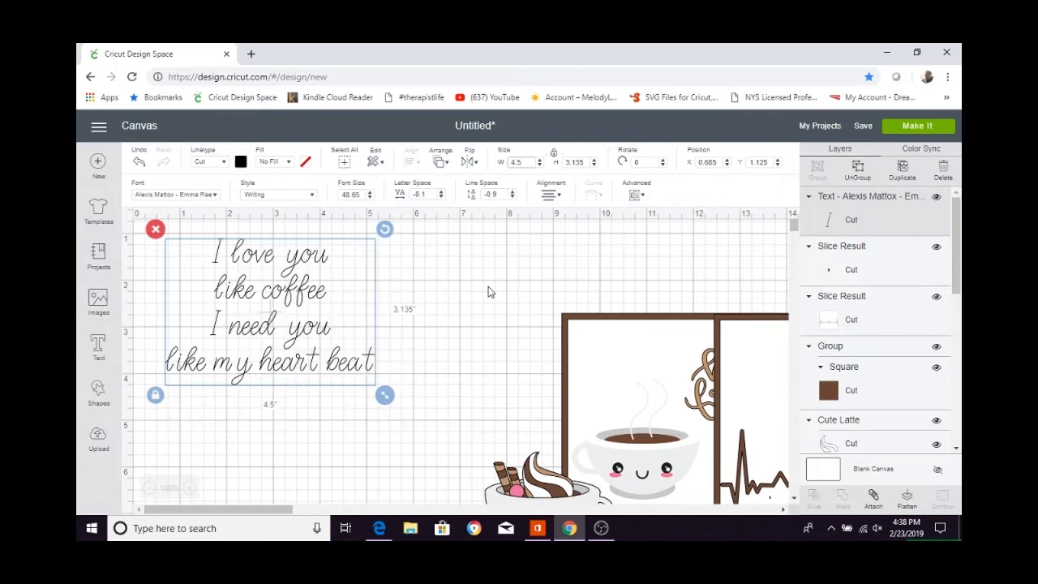
Move the white heartbeat square and the four-line text onto the empty canvas, with the text above the heartbeat line.
{"action": "left_click_drag", "start_coordinate": [257, 298], "coordinate": [464, 318]}
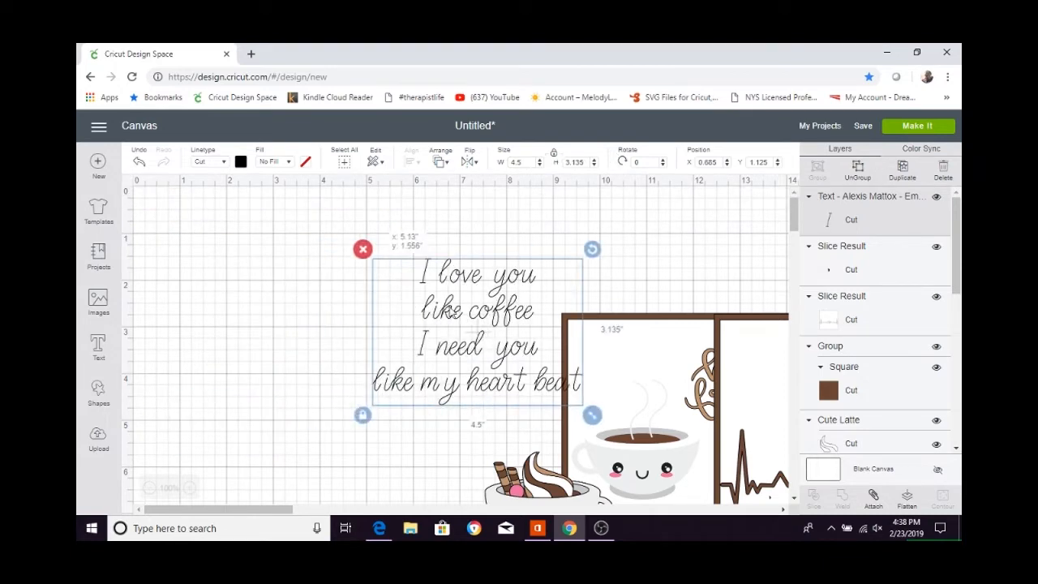
{"action": "left_click_drag", "start_coordinate": [241, 508], "coordinate": [305, 508]}
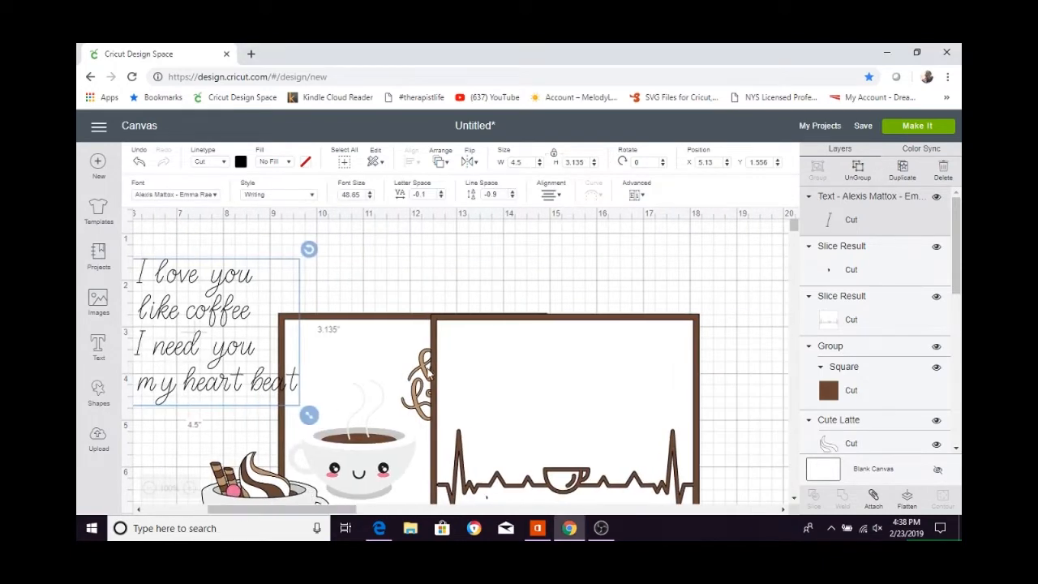
{"action": "left_click", "coordinate": [456, 396]}
{"action": "left_click_drag", "start_coordinate": [455, 397], "coordinate": [290, 342]}
{"action": "left_click_drag", "start_coordinate": [278, 509], "coordinate": [216, 509]}
{"action": "left_click_drag", "start_coordinate": [467, 368], "coordinate": [295, 338]}
{"action": "left_click", "coordinate": [317, 311]}
{"action": "left_click", "coordinate": [426, 300]}
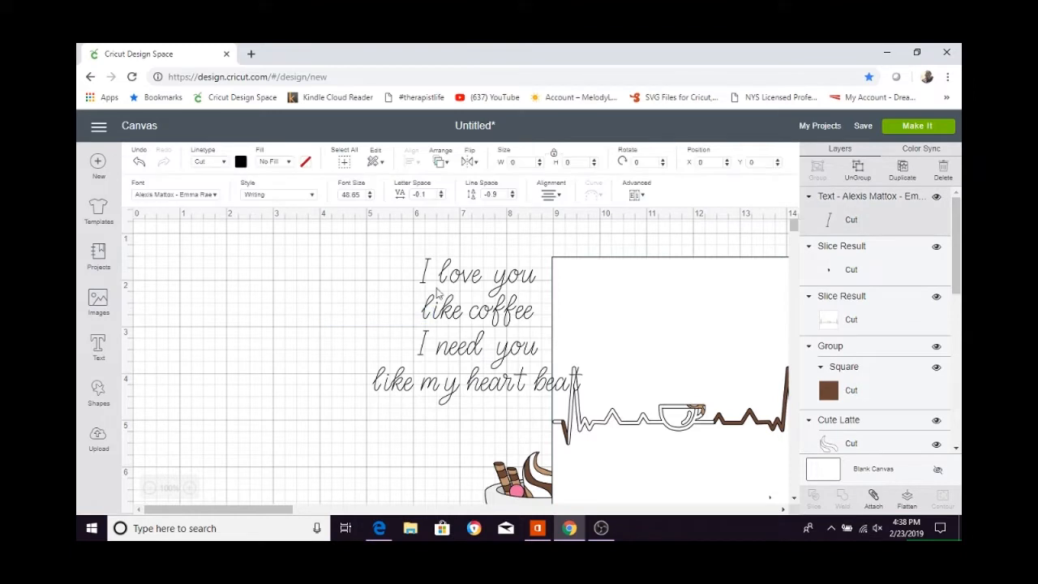
{"action": "left_click_drag", "start_coordinate": [417, 266], "coordinate": [281, 258]}
{"action": "left_click", "coordinate": [751, 330]}
{"action": "left_click_drag", "start_coordinate": [751, 335], "coordinate": [409, 323]}
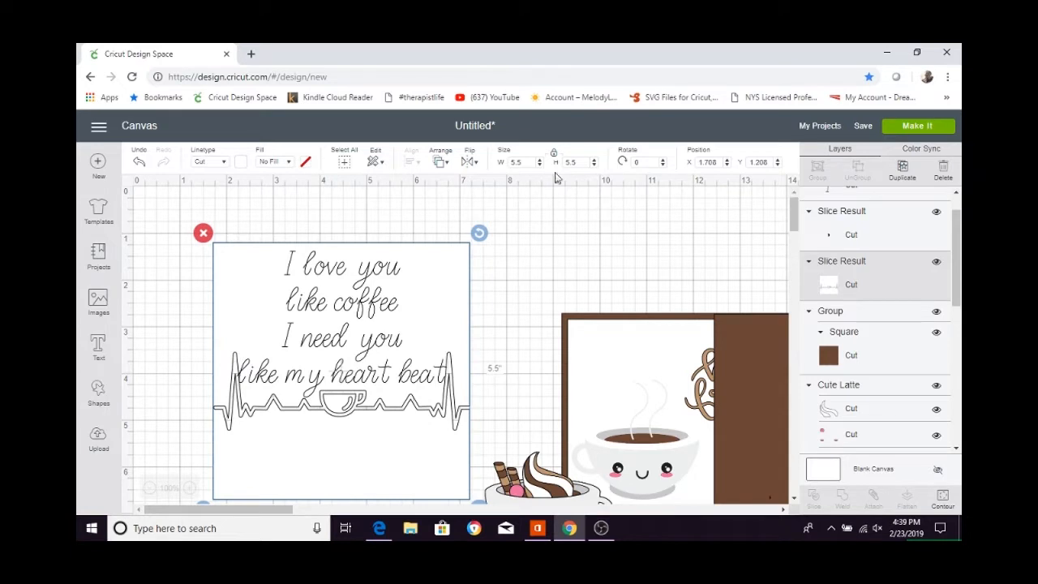
Set the four-line text's width to 4.25 inches and center it above the heartbeat line on the white square.
{"action": "left_click", "coordinate": [397, 275]}
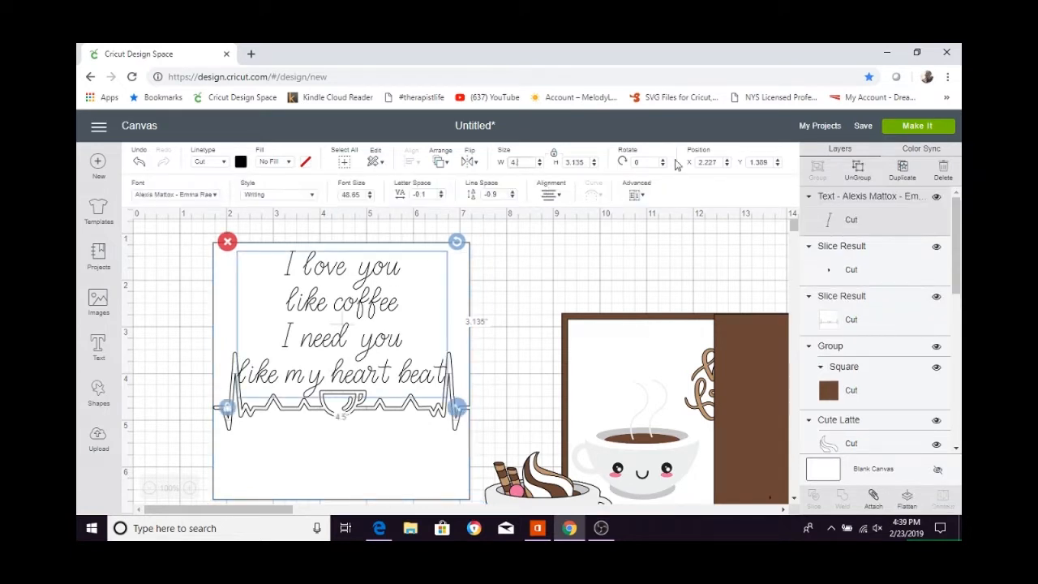
{"action": "key", "text": "Return"}
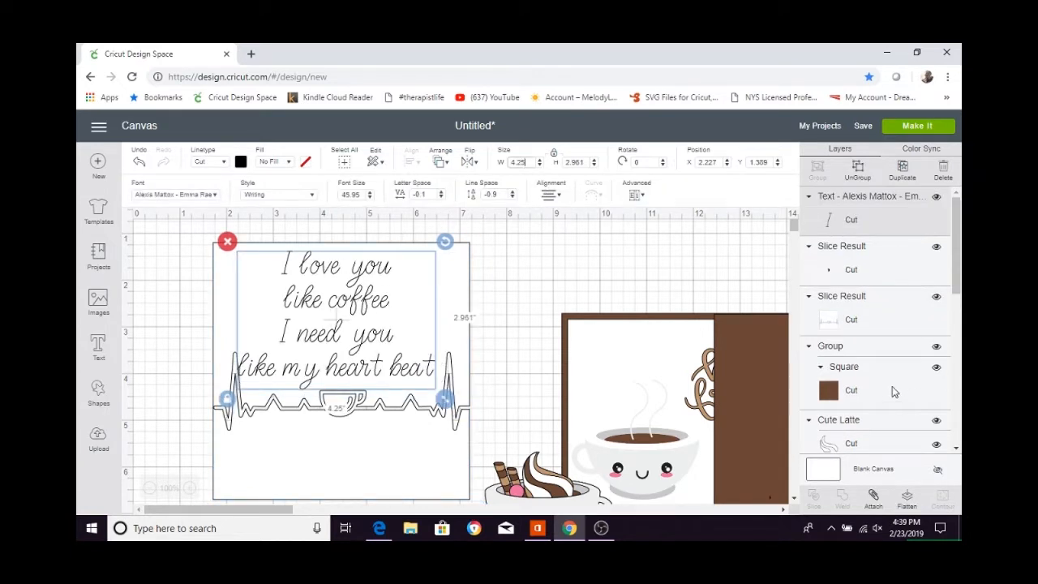
{"action": "left_click_drag", "start_coordinate": [361, 307], "coordinate": [366, 309]}
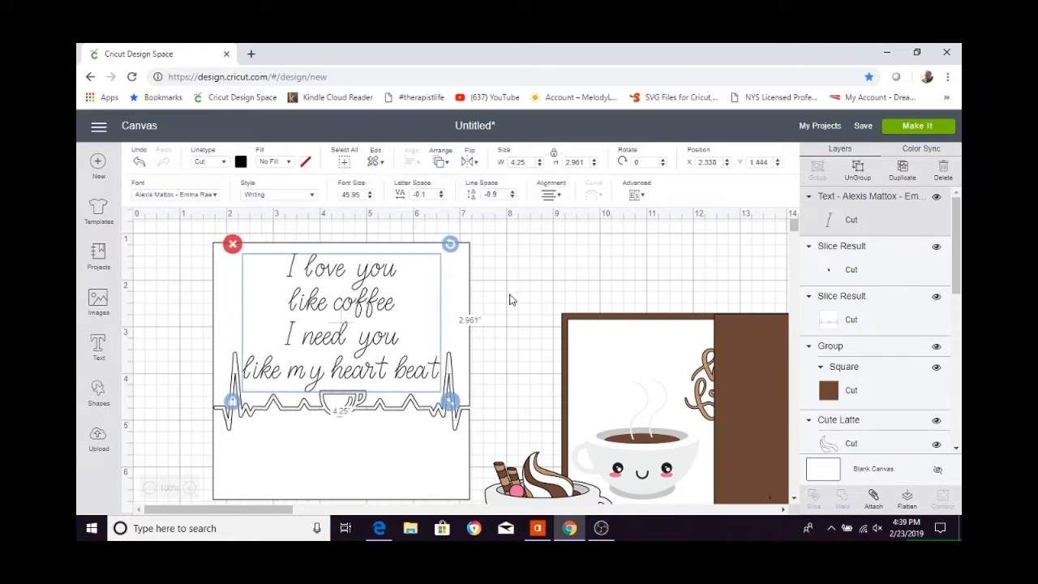
{"action": "left_click", "coordinate": [509, 300]}
{"action": "left_click", "coordinate": [369, 277]}
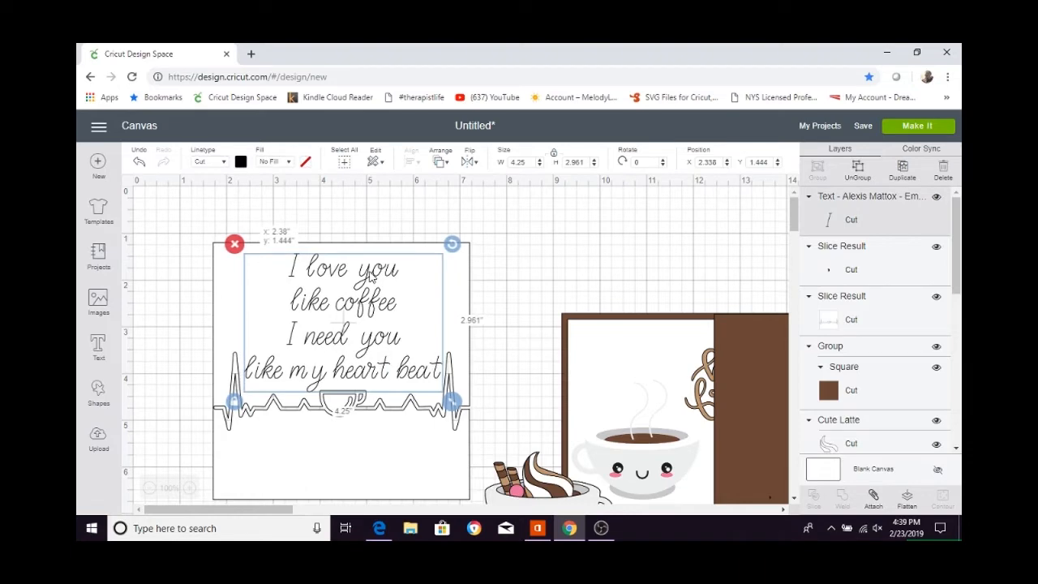
{"action": "left_click", "coordinate": [519, 297]}
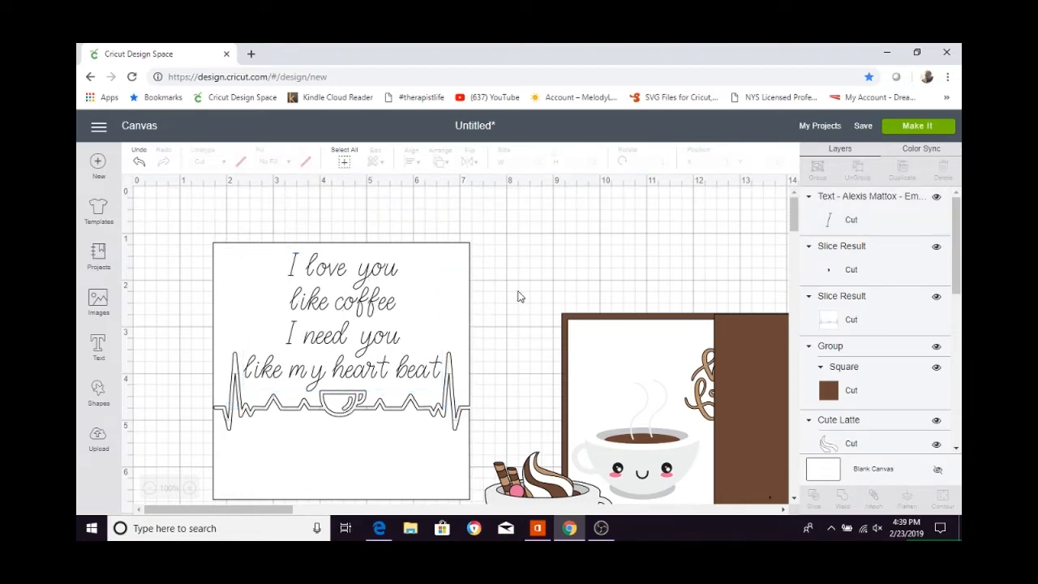
Attach the four-line text to the white heartbeat square and place the attached piece on the brown square.
{"action": "left_click_drag", "start_coordinate": [200, 208], "coordinate": [405, 347]}
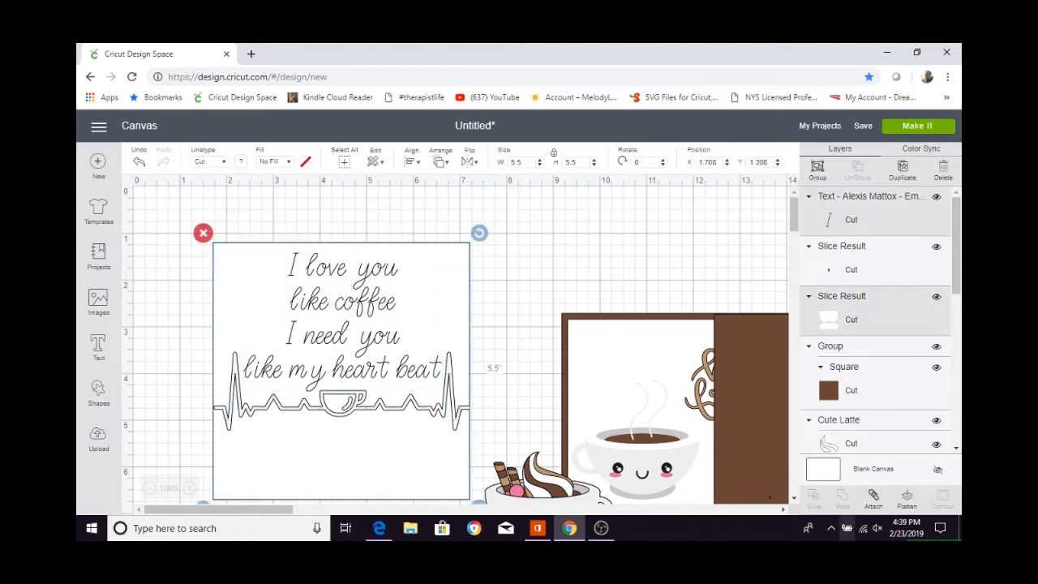
{"action": "left_click", "coordinate": [874, 500]}
{"action": "left_click_drag", "start_coordinate": [341, 374], "coordinate": [765, 420]}
{"action": "left_click_drag", "start_coordinate": [235, 508], "coordinate": [323, 508]}
{"action": "left_click_drag", "start_coordinate": [544, 383], "coordinate": [646, 314]}
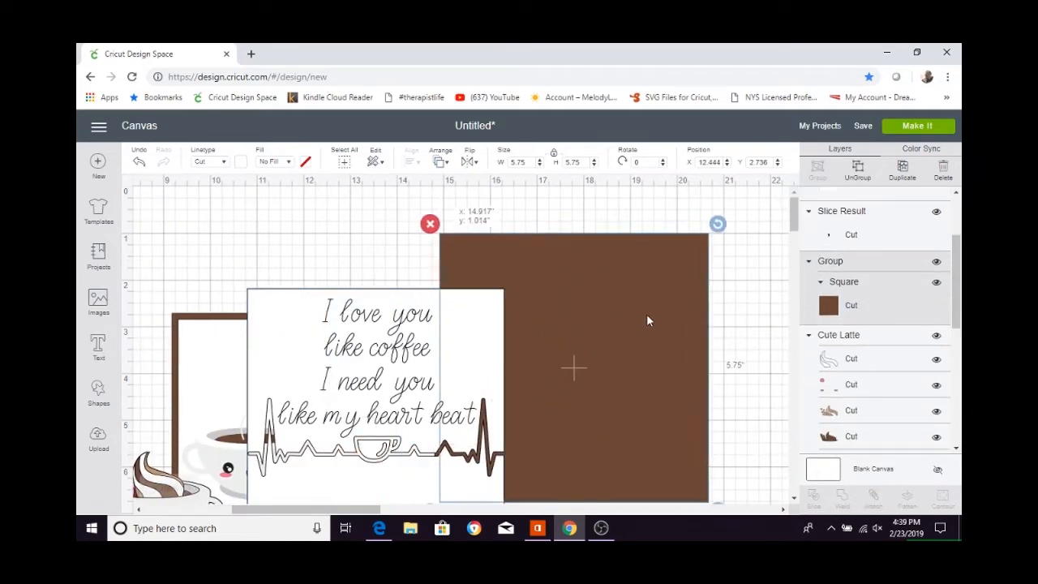
{"action": "left_click_drag", "start_coordinate": [394, 397], "coordinate": [586, 342]}
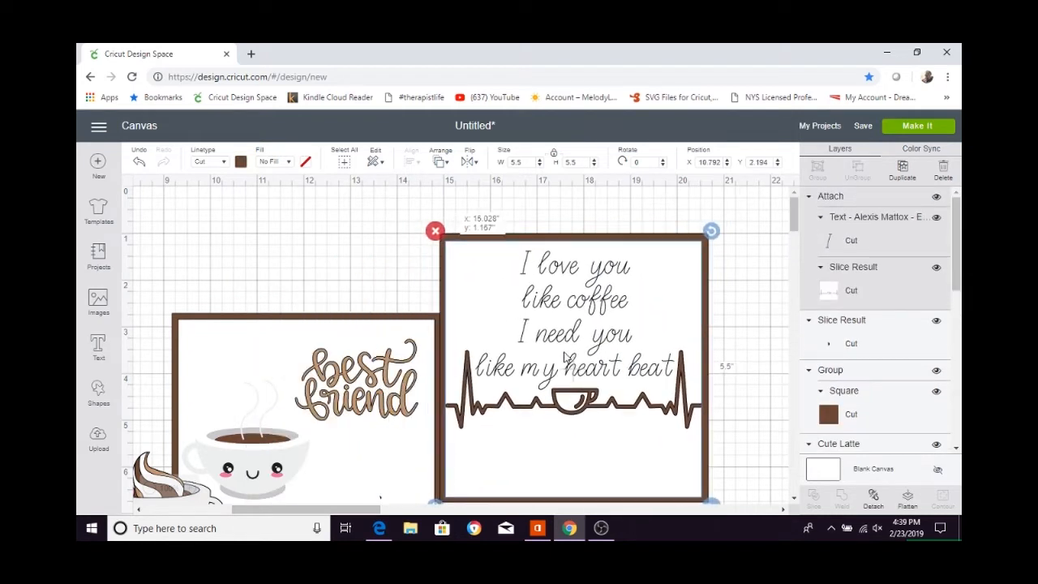
Center the attached text-and-heartbeat piece on the brown square.
{"action": "left_click", "coordinate": [743, 220]}
{"action": "left_click_drag", "start_coordinate": [743, 220], "coordinate": [600, 340]}
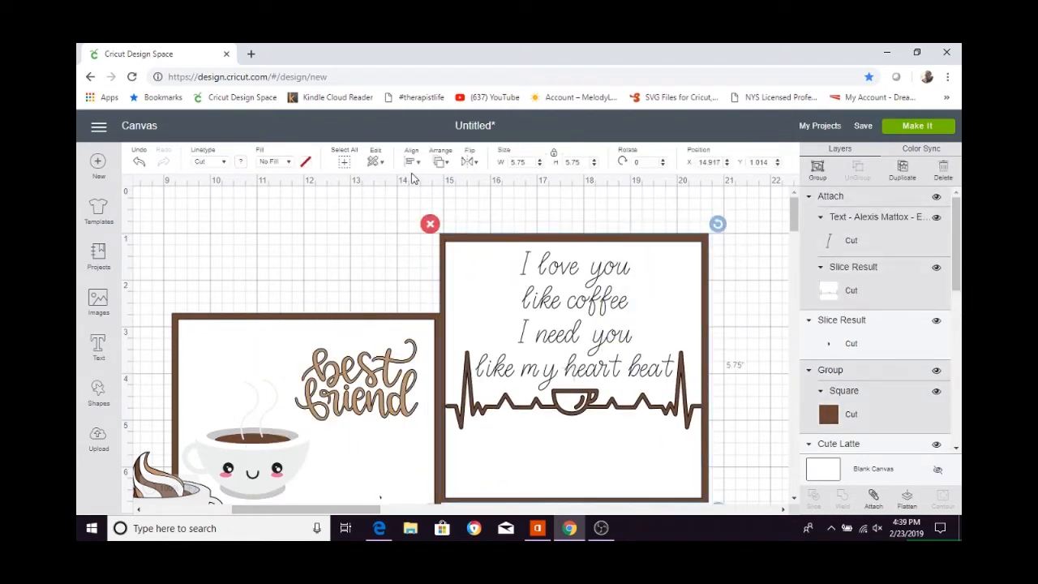
{"action": "left_click", "coordinate": [412, 161]}
{"action": "left_click", "coordinate": [430, 312]}
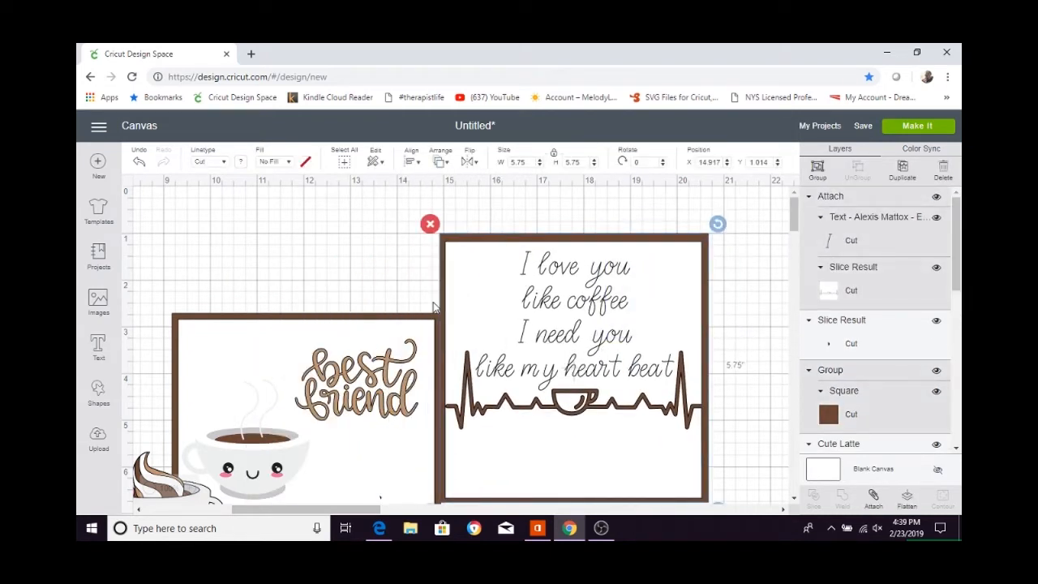
Group the layers of the heartbeat panel and move it to the right, clear of the "best friend" panel.
{"action": "left_click", "coordinate": [536, 226]}
{"action": "left_click_drag", "start_coordinate": [568, 224], "coordinate": [727, 262]}
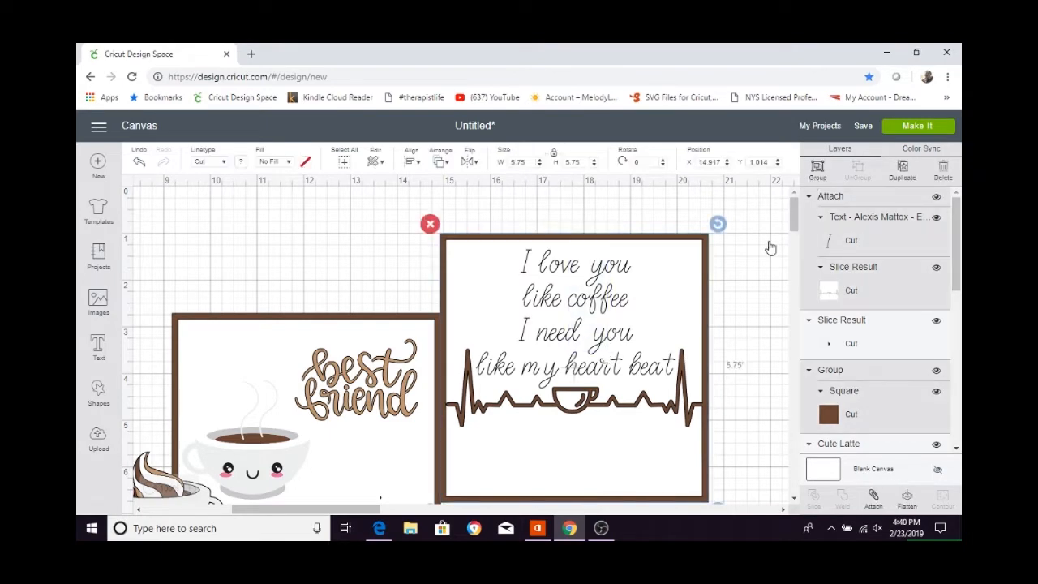
{"action": "left_click", "coordinate": [817, 170]}
{"action": "left_click_drag", "start_coordinate": [538, 343], "coordinate": [693, 343]}
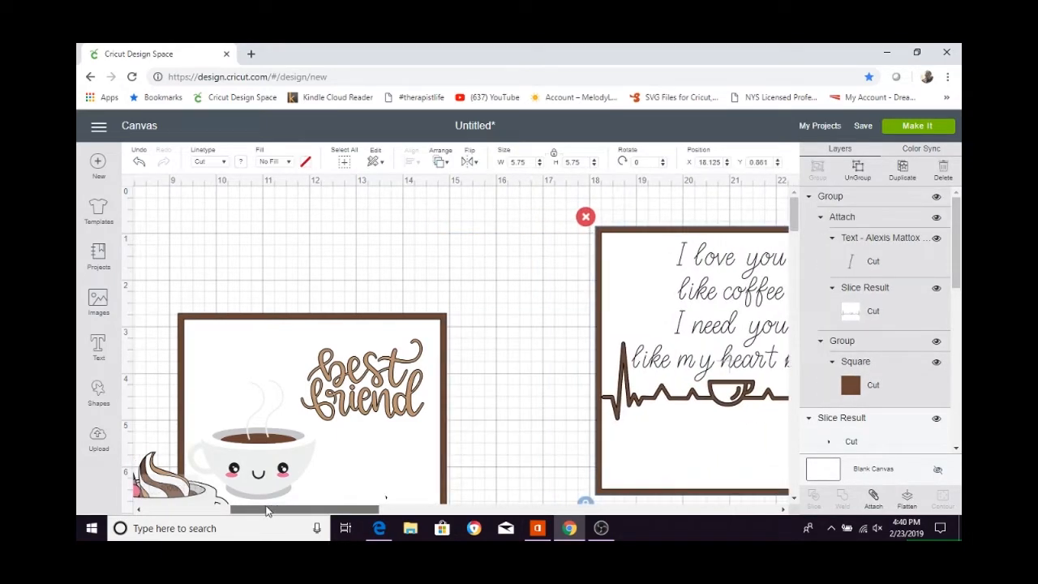
Move the Cute Latte cup onto the "best friend" panel, just below and to the right of the steaming coffee cup.
{"action": "left_click_drag", "start_coordinate": [272, 510], "coordinate": [254, 510]}
{"action": "scroll", "coordinate": [603, 357], "scroll_direction": "down", "scroll_amount": 3}
{"action": "left_click", "coordinate": [258, 395]}
{"action": "left_click_drag", "start_coordinate": [258, 395], "coordinate": [444, 392]}
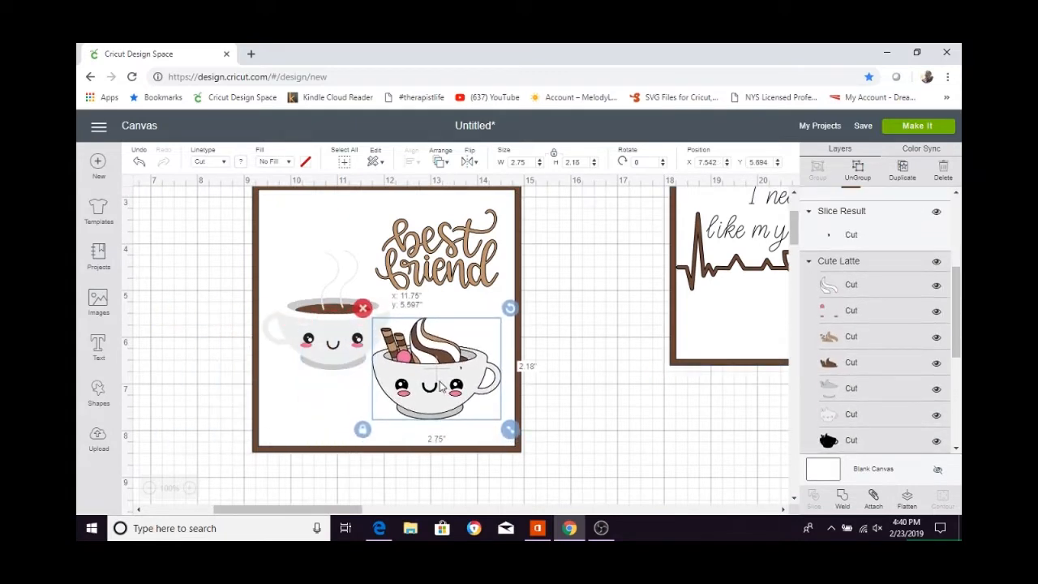
{"action": "left_click", "coordinate": [561, 362]}
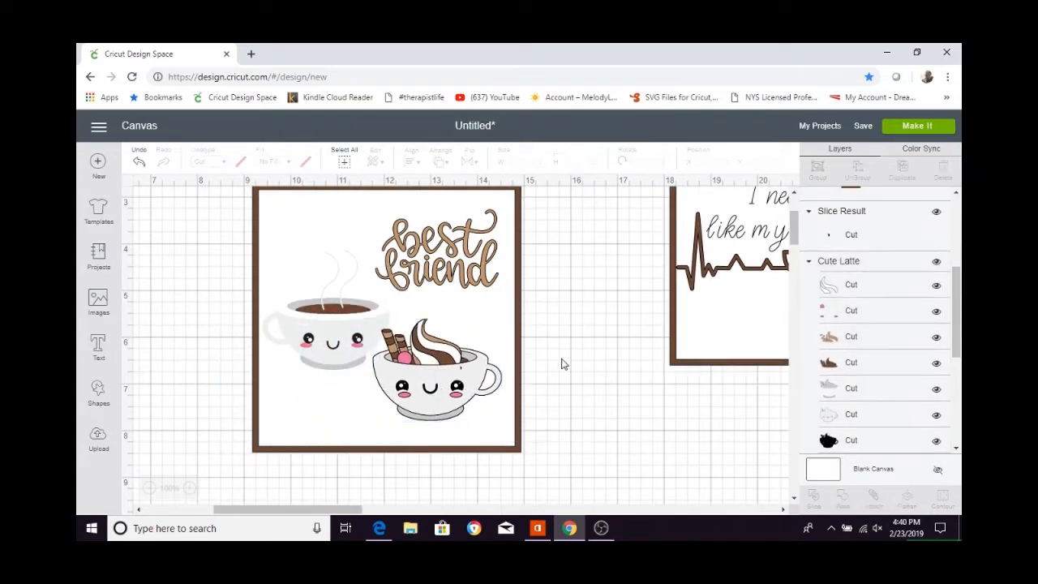
Nudge the "best friend" lettering slightly upward within the upper right of its white square.
{"action": "scroll", "coordinate": [563, 363], "scroll_direction": "up", "scroll_amount": 1}
{"action": "left_click", "coordinate": [448, 338]}
{"action": "left_click_drag", "start_coordinate": [448, 338], "coordinate": [449, 334]}
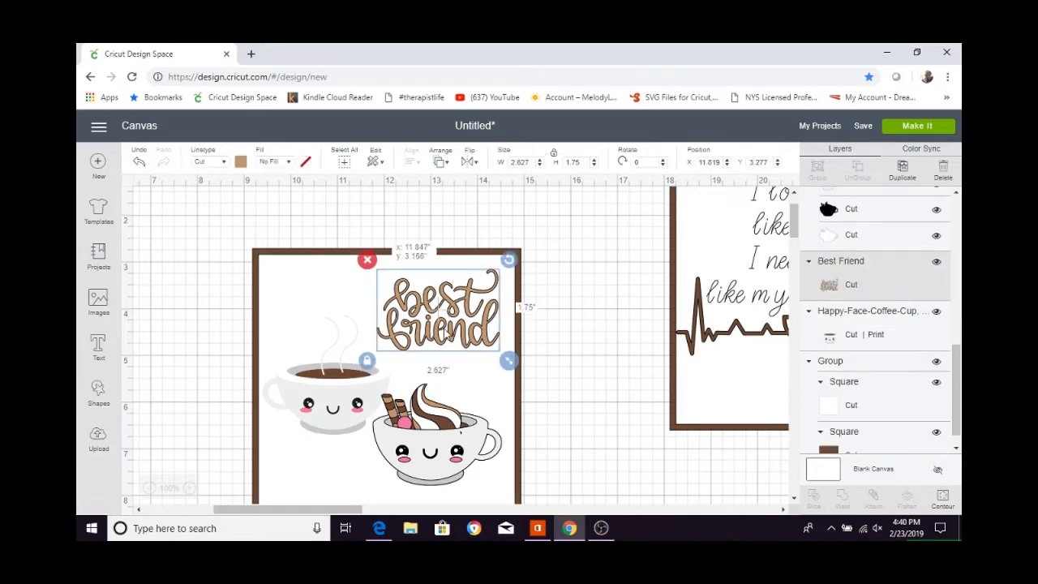
{"action": "left_click", "coordinate": [231, 273]}
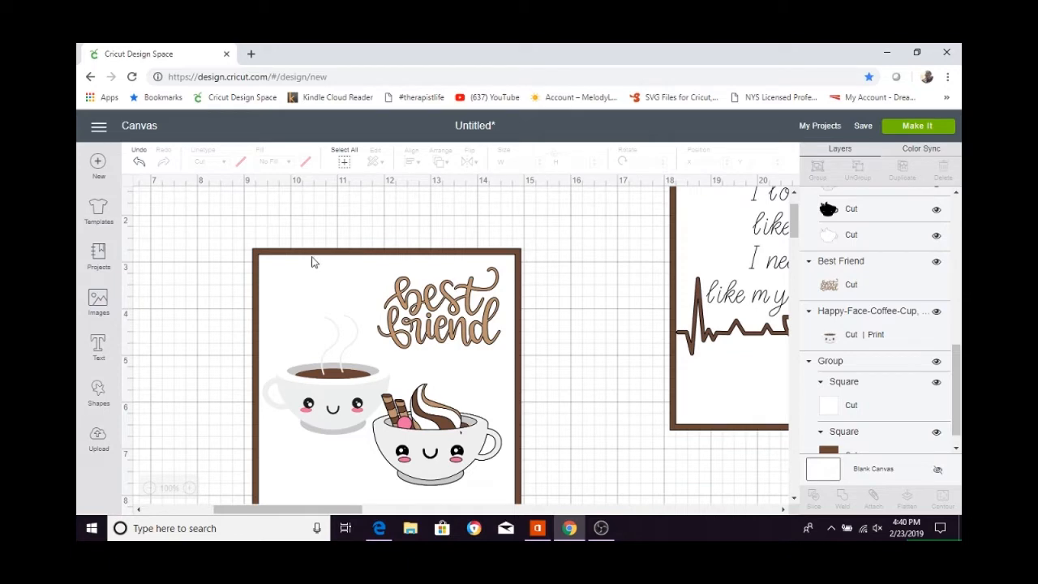
{"action": "left_click_drag", "start_coordinate": [225, 227], "coordinate": [532, 450]}
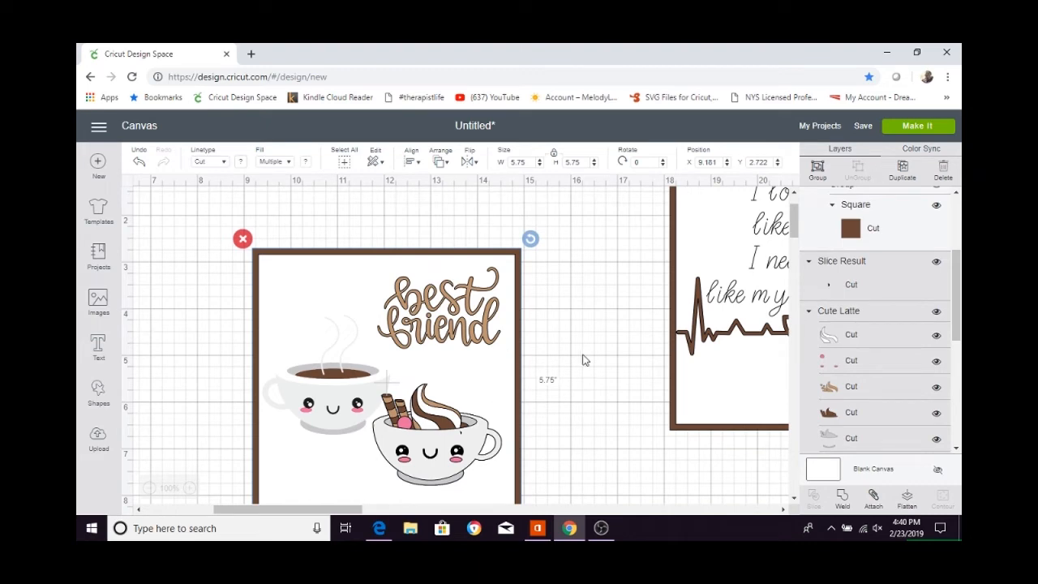
{"action": "left_click", "coordinate": [586, 359]}
Search the image library for "window".
{"action": "left_click", "coordinate": [98, 300]}
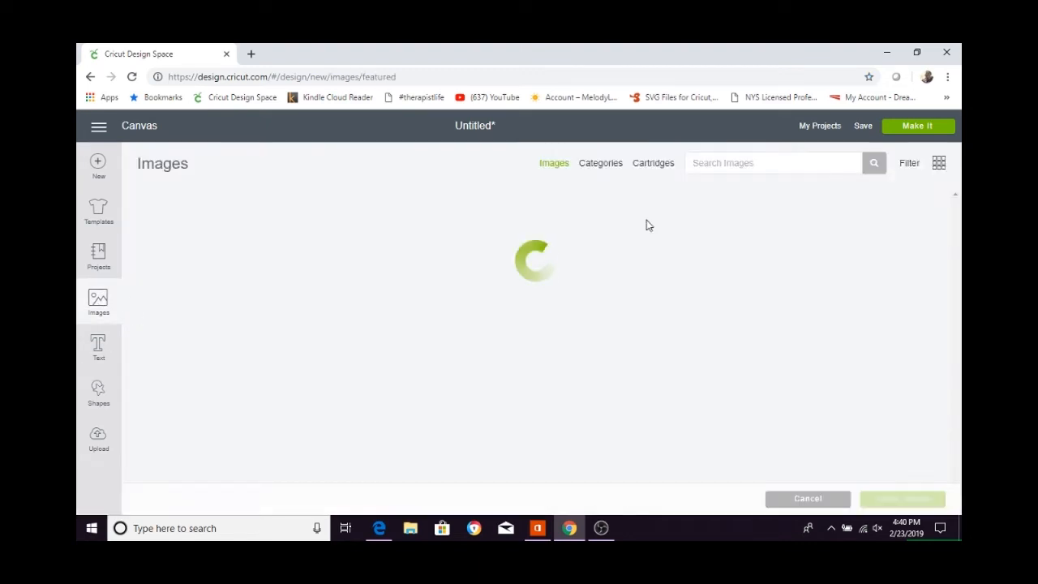
{"action": "left_click", "coordinate": [715, 165]}
{"action": "type", "text": "window"}
{"action": "key", "text": "Return"}
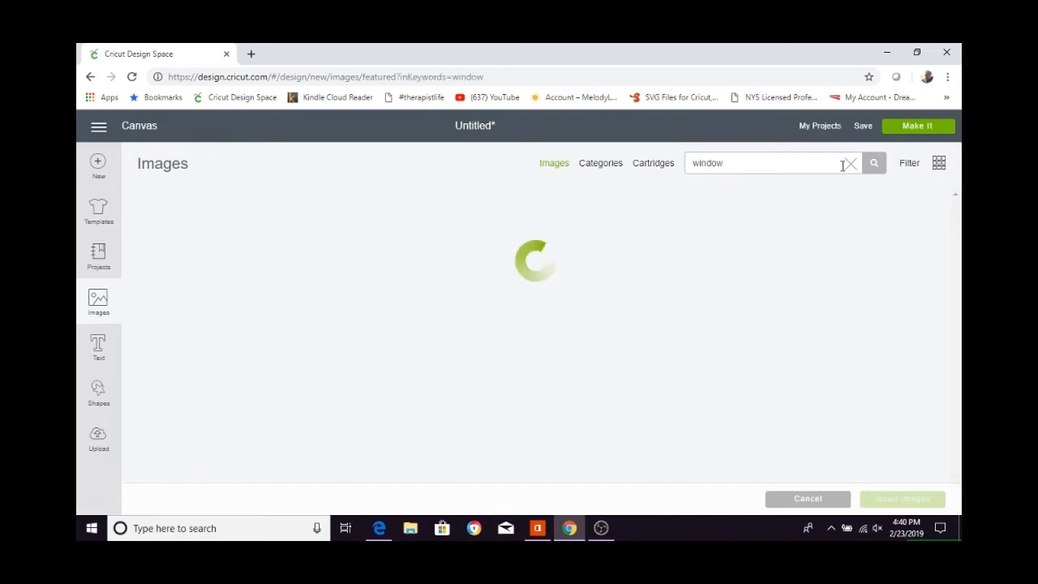
Find the Window Sill image from Creative Cards among the window results and insert it into the project.
{"action": "scroll", "coordinate": [617, 273], "scroll_direction": "down", "scroll_amount": 5}
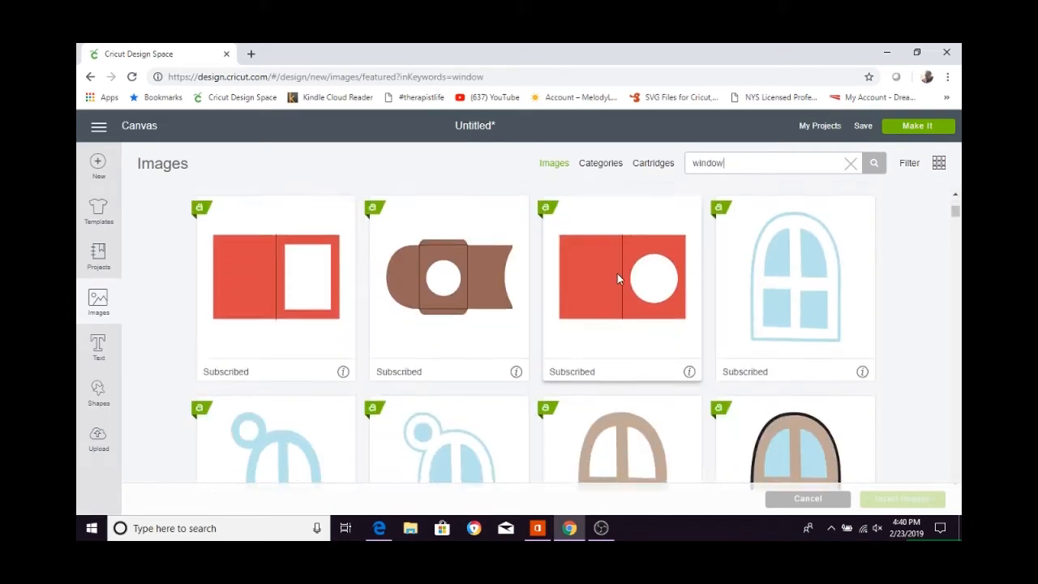
{"action": "scroll", "coordinate": [618, 276], "scroll_direction": "down", "scroll_amount": 10}
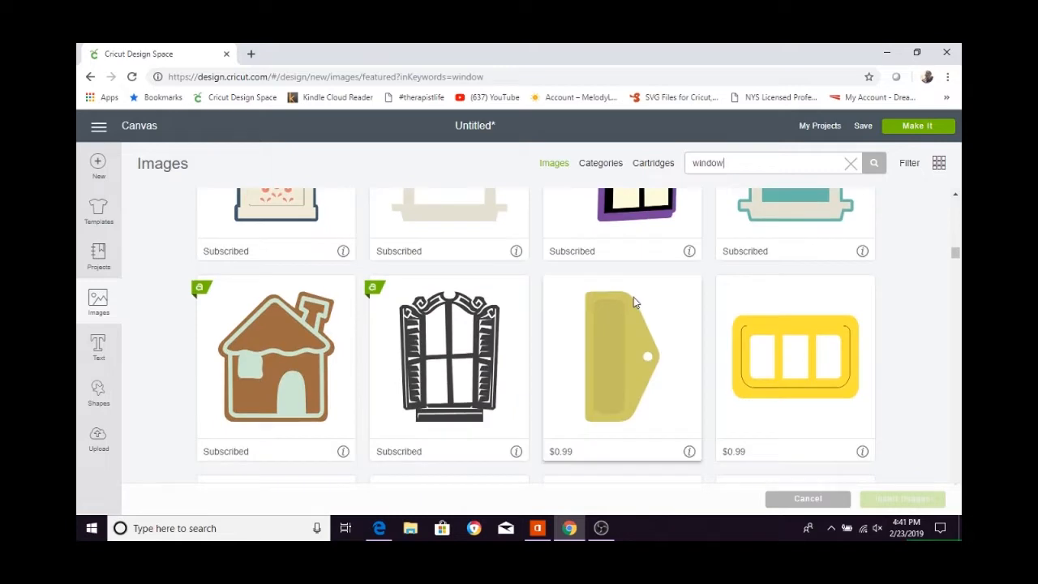
{"action": "scroll", "coordinate": [649, 342], "scroll_direction": "down", "scroll_amount": 10}
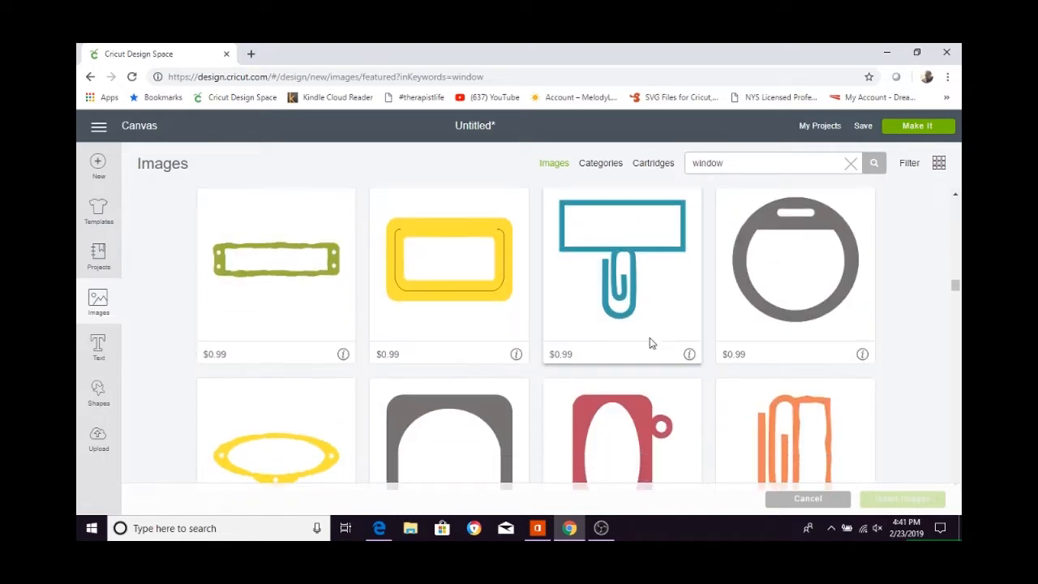
{"action": "scroll", "coordinate": [640, 348], "scroll_direction": "down", "scroll_amount": 10}
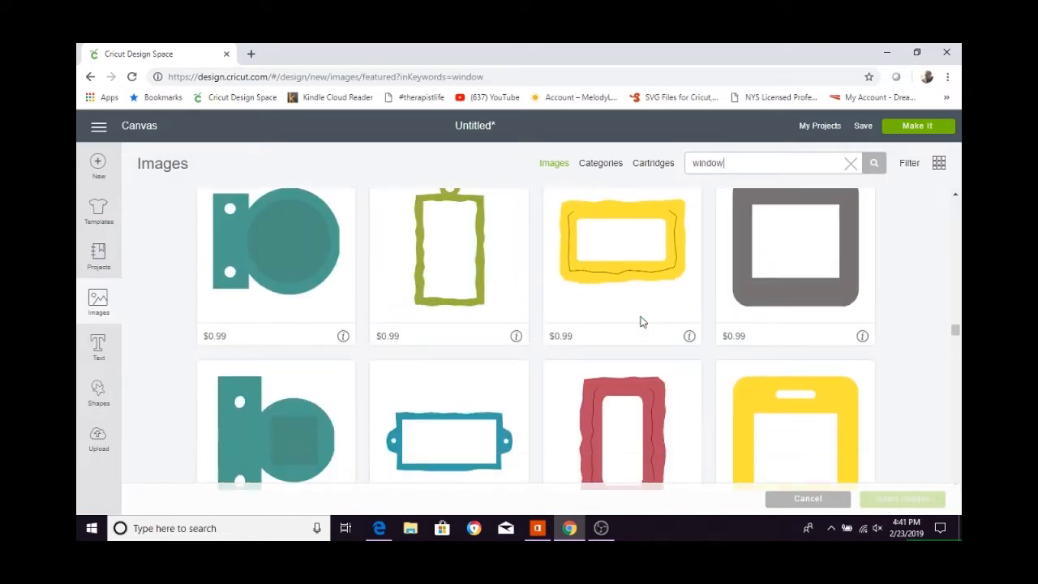
{"action": "scroll", "coordinate": [638, 317], "scroll_direction": "down", "scroll_amount": 10}
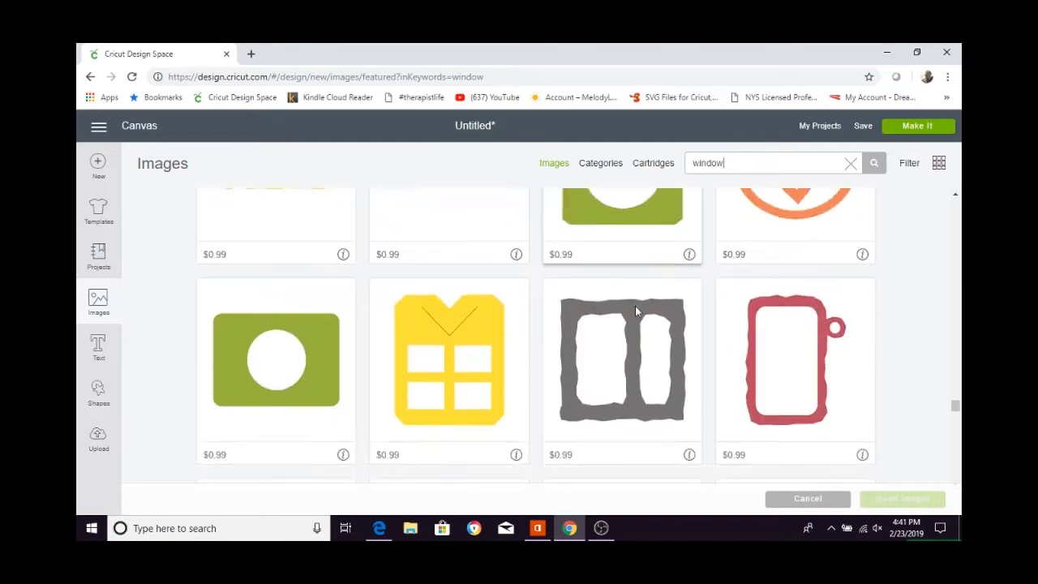
{"action": "scroll", "coordinate": [636, 311], "scroll_direction": "down", "scroll_amount": 10}
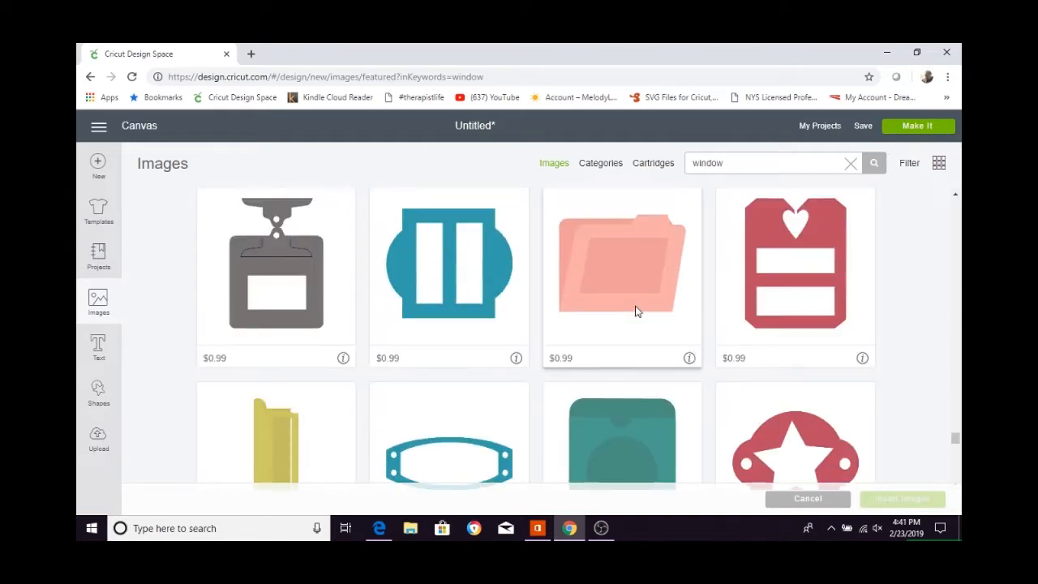
{"action": "scroll", "coordinate": [637, 311], "scroll_direction": "down", "scroll_amount": 10}
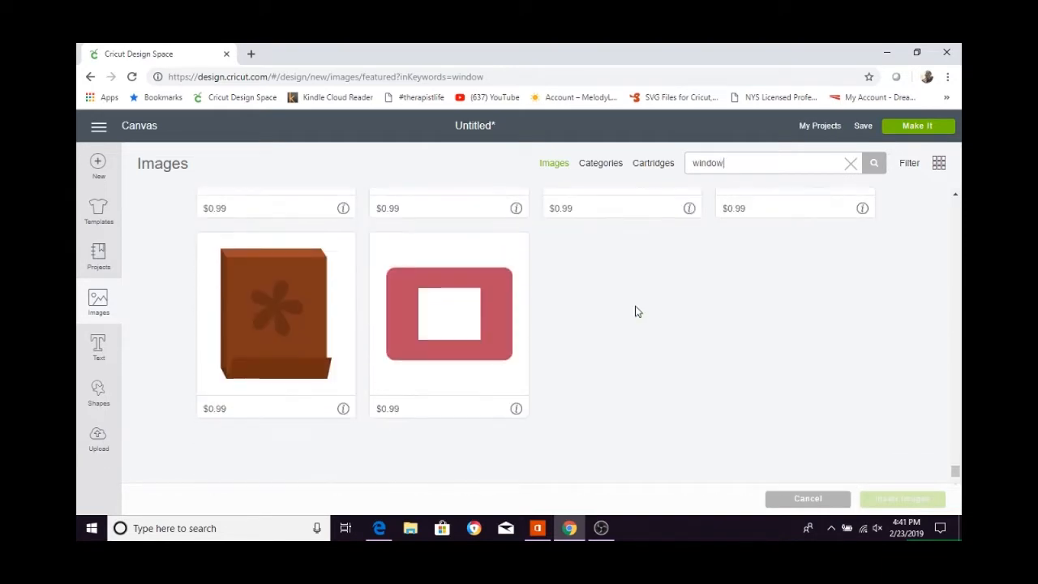
{"action": "scroll", "coordinate": [778, 372], "scroll_direction": "down", "scroll_amount": 5}
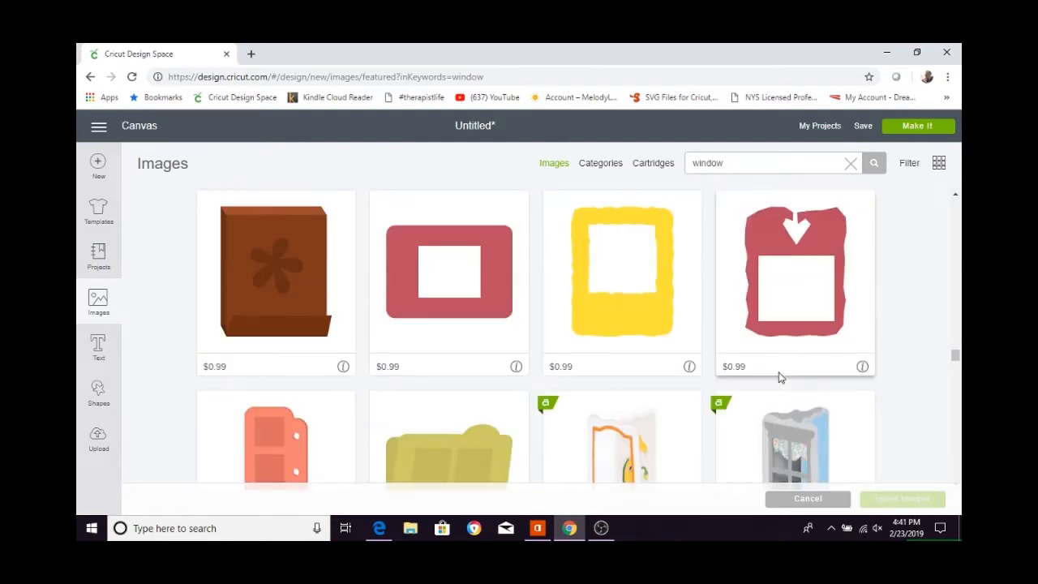
{"action": "scroll", "coordinate": [773, 374], "scroll_direction": "down", "scroll_amount": 2}
{"action": "left_click", "coordinate": [250, 368]}
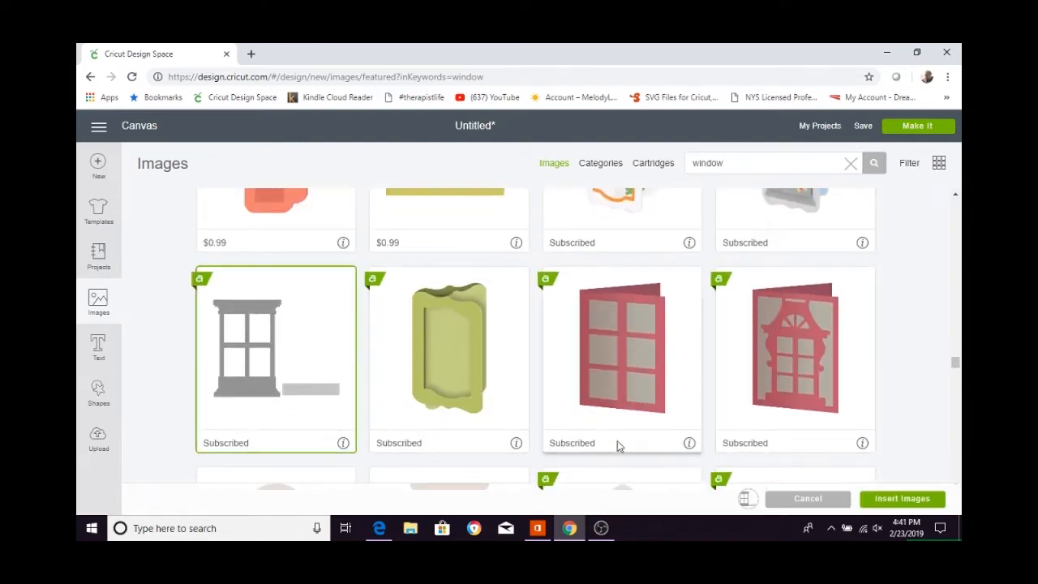
{"action": "mouse_move", "coordinate": [344, 445]}
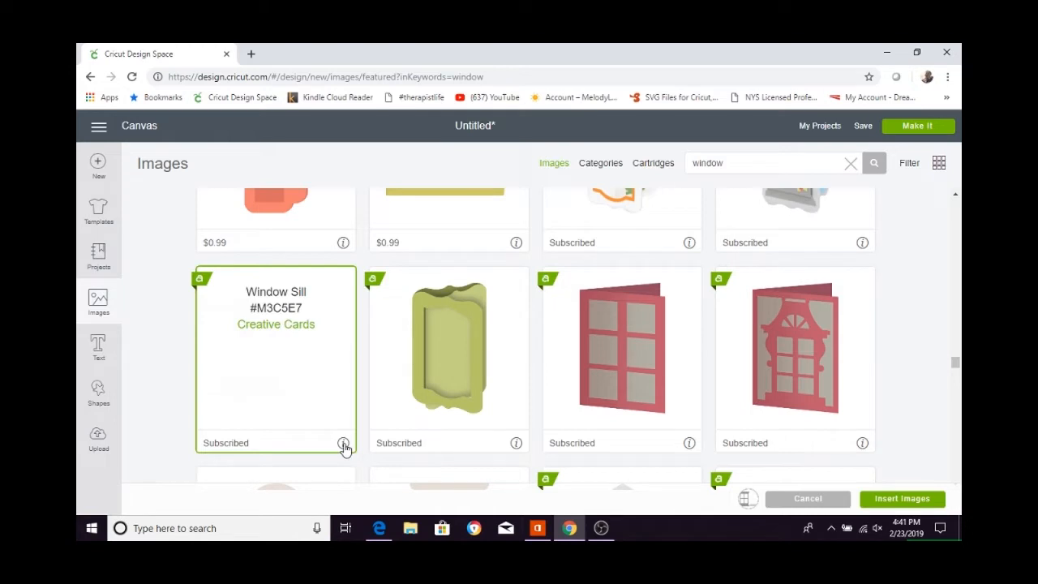
{"action": "left_click", "coordinate": [901, 498]}
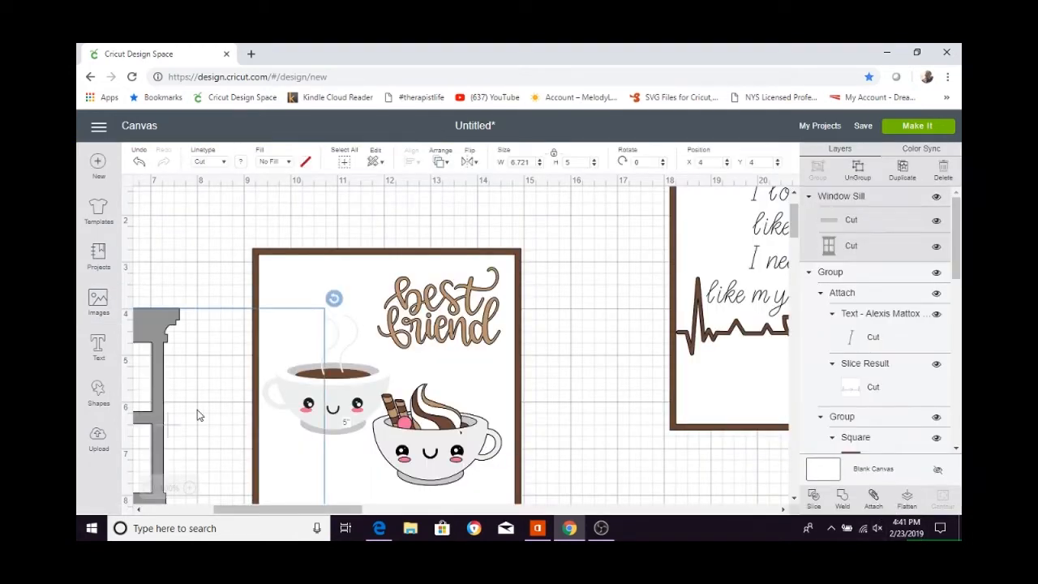
Move the Window Sill image over the "best friend" panel and ungroup its two pieces.
{"action": "left_click_drag", "start_coordinate": [166, 419], "coordinate": [427, 369]}
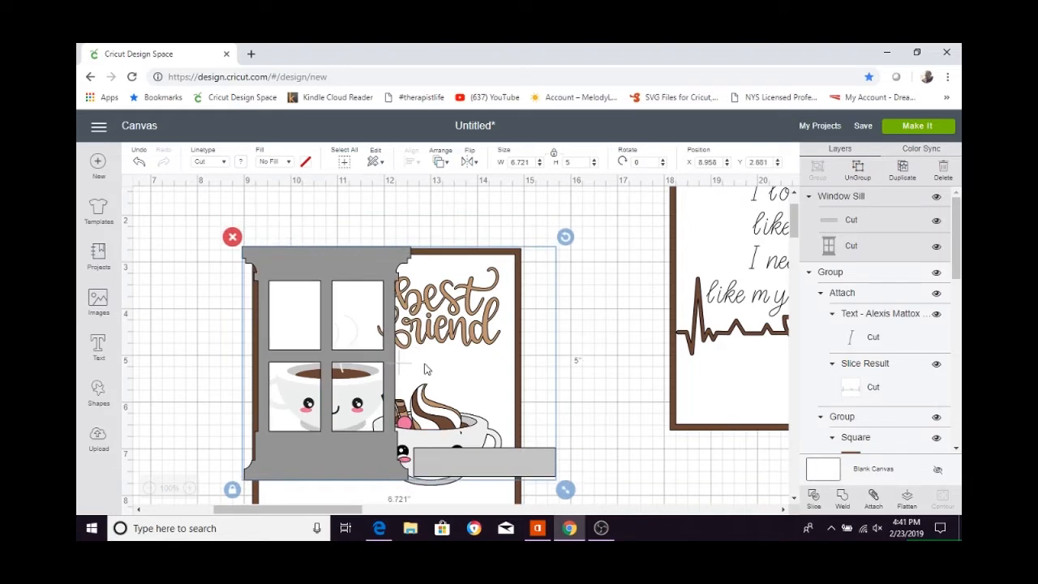
{"action": "left_click", "coordinate": [858, 168]}
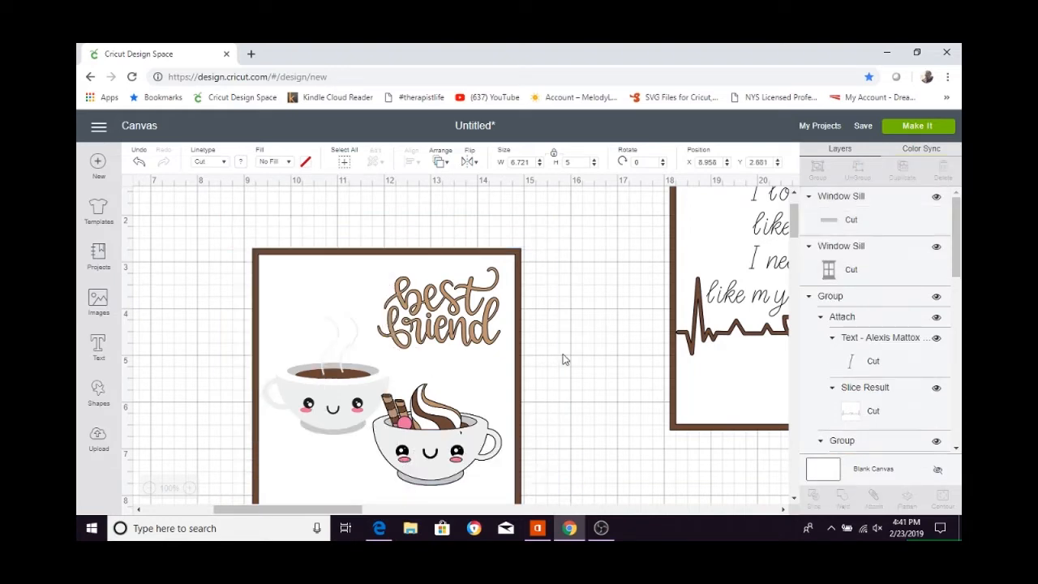
Fit the loose strip onto the window's base and scale both pieces to about 2.22 × 3.07 in the panel's upper left.
{"action": "left_click_drag", "start_coordinate": [462, 452], "coordinate": [294, 447]}
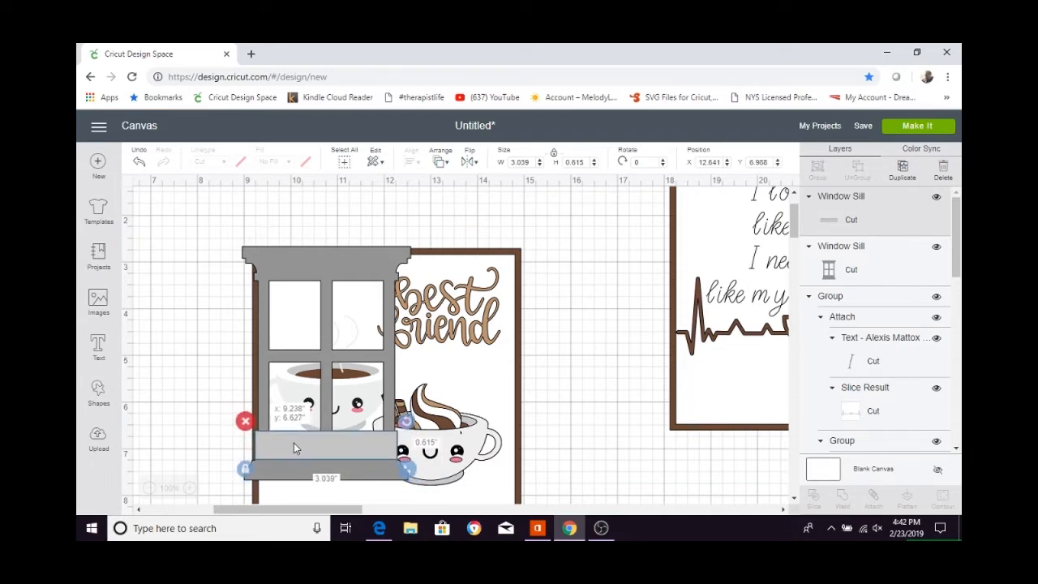
{"action": "left_click", "coordinate": [330, 280], "text": "shift"}
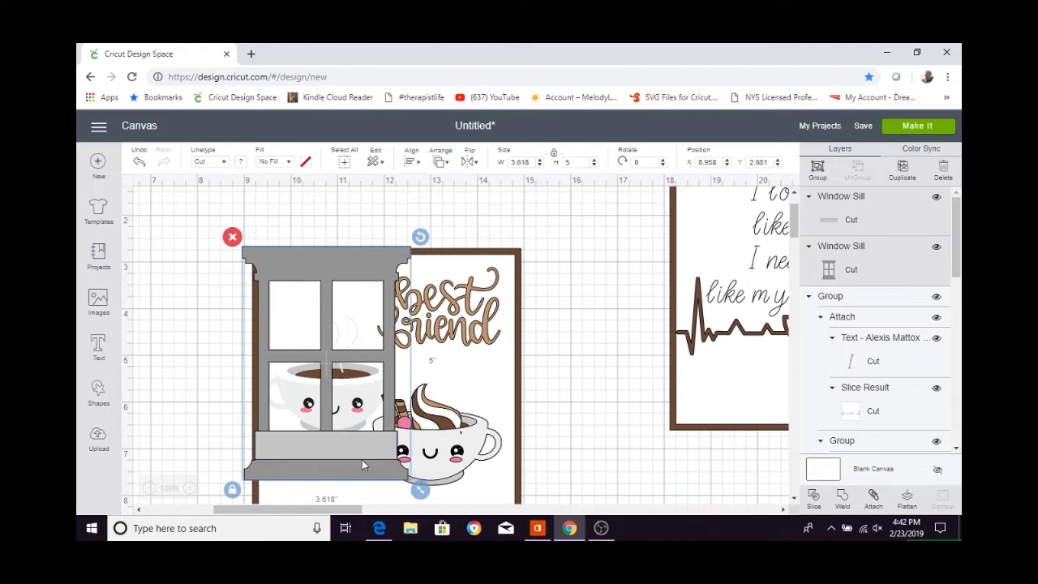
{"action": "left_click_drag", "start_coordinate": [423, 495], "coordinate": [342, 382]}
{"action": "left_click_drag", "start_coordinate": [283, 318], "coordinate": [322, 344]}
{"action": "left_click_drag", "start_coordinate": [372, 397], "coordinate": [385, 414]}
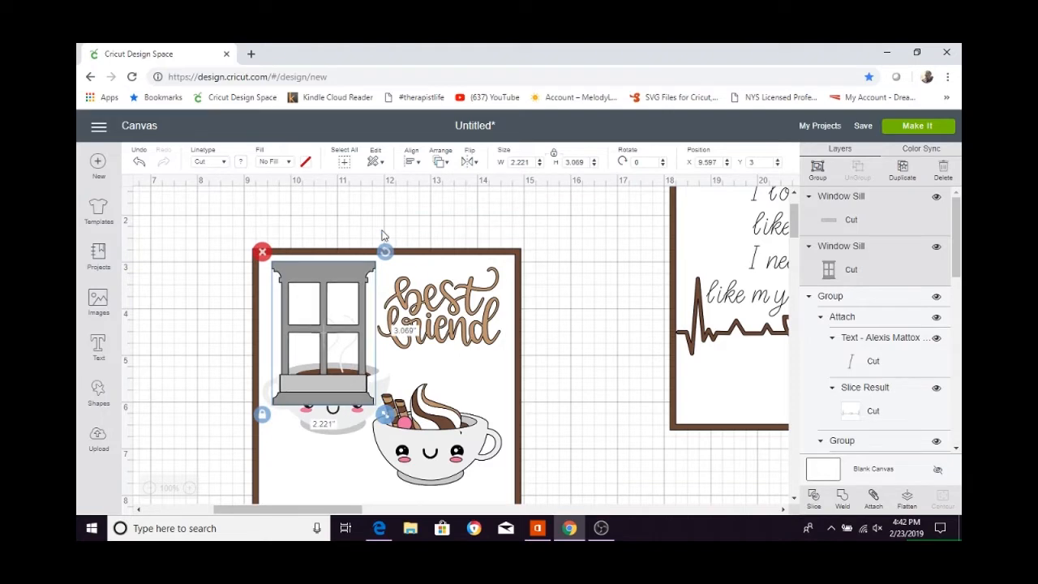
Try to move the two window pieces backward until they sit behind the steaming coffee cup.
{"action": "left_click", "coordinate": [441, 162]}
{"action": "left_click", "coordinate": [450, 206]}
{"action": "left_click", "coordinate": [441, 163]}
{"action": "left_click", "coordinate": [446, 204]}
{"action": "left_click", "coordinate": [441, 162]}
{"action": "left_click", "coordinate": [448, 205]}
{"action": "left_click", "coordinate": [408, 160]}
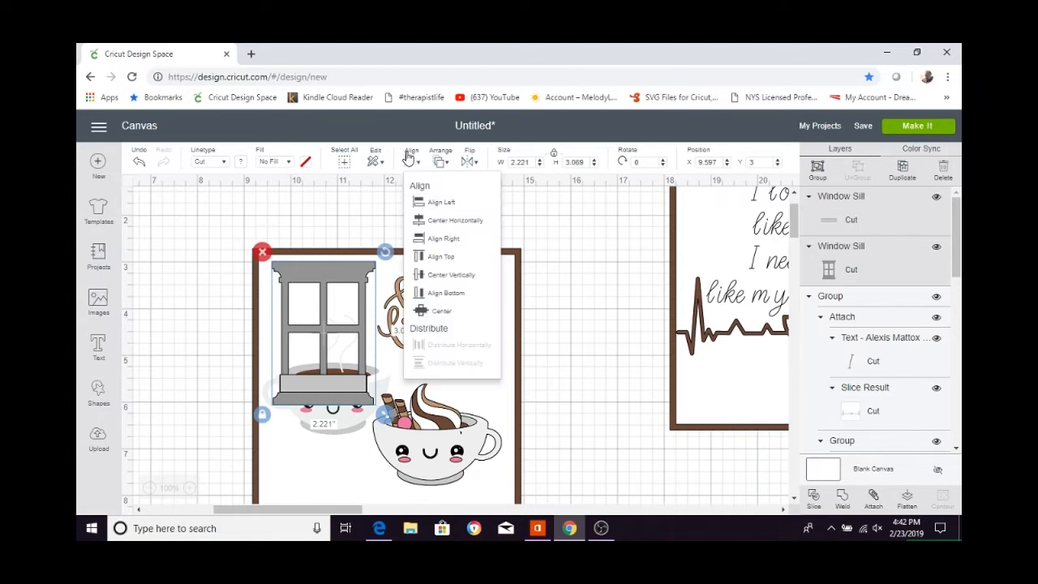
{"action": "left_click", "coordinate": [438, 162]}
{"action": "left_click", "coordinate": [451, 205]}
{"action": "left_click", "coordinate": [440, 163]}
{"action": "left_click", "coordinate": [452, 206]}
{"action": "left_click", "coordinate": [440, 162]}
{"action": "left_click", "coordinate": [451, 205]}
{"action": "left_click", "coordinate": [439, 162]}
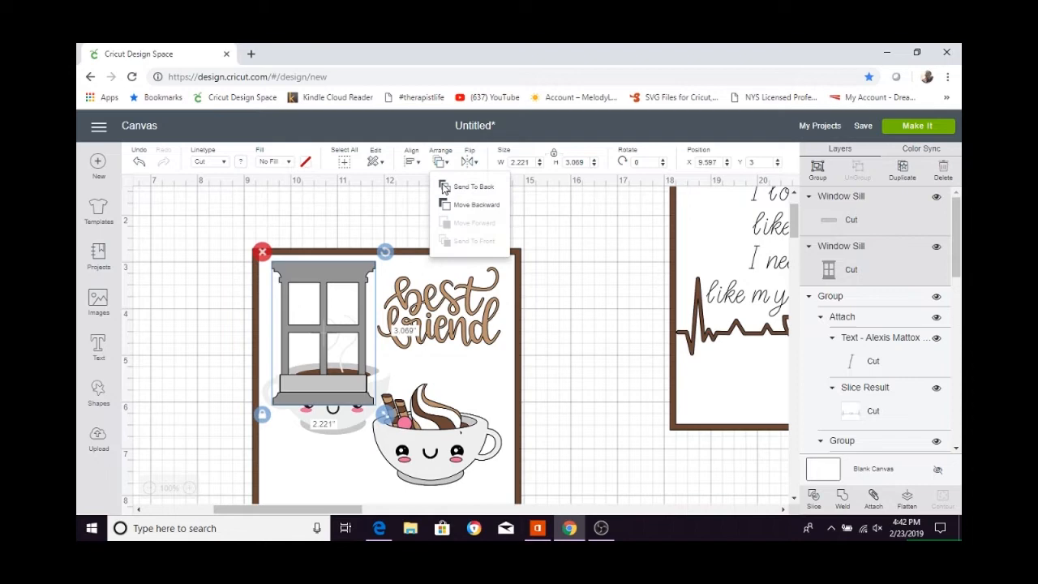
{"action": "left_click", "coordinate": [451, 204]}
{"action": "left_click", "coordinate": [440, 162]}
{"action": "left_click", "coordinate": [451, 205]}
{"action": "left_click", "coordinate": [439, 163]}
{"action": "left_click", "coordinate": [462, 209]}
Bring the steaming coffee cup in front of the window.
{"action": "left_click", "coordinate": [325, 423]}
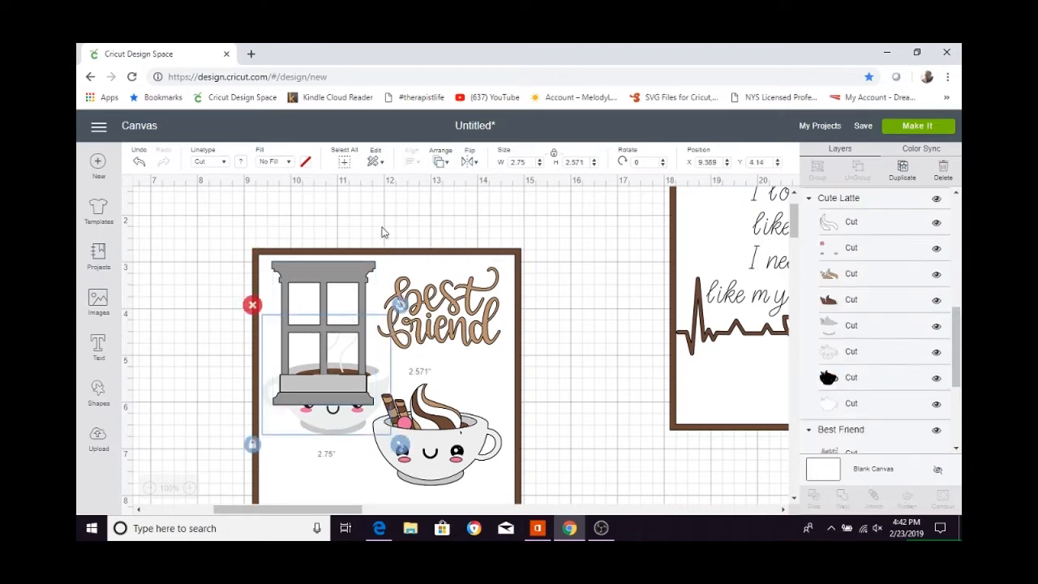
{"action": "left_click", "coordinate": [440, 163]}
{"action": "left_click", "coordinate": [470, 241]}
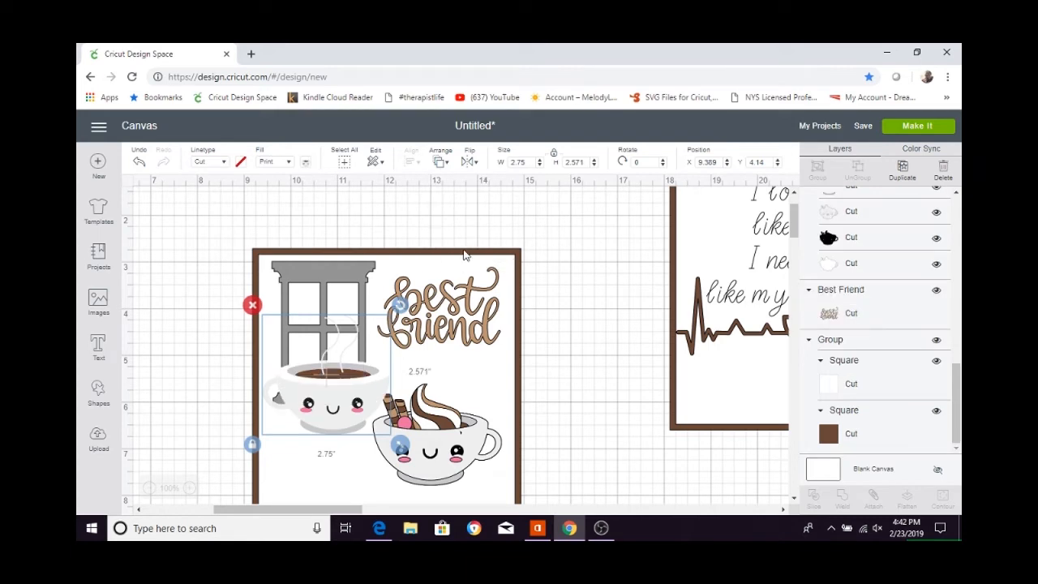
Nudge the latte cup and the steaming coffee cup slightly down and to the right within the panel.
{"action": "scroll", "coordinate": [339, 412], "scroll_direction": "down", "scroll_amount": 1}
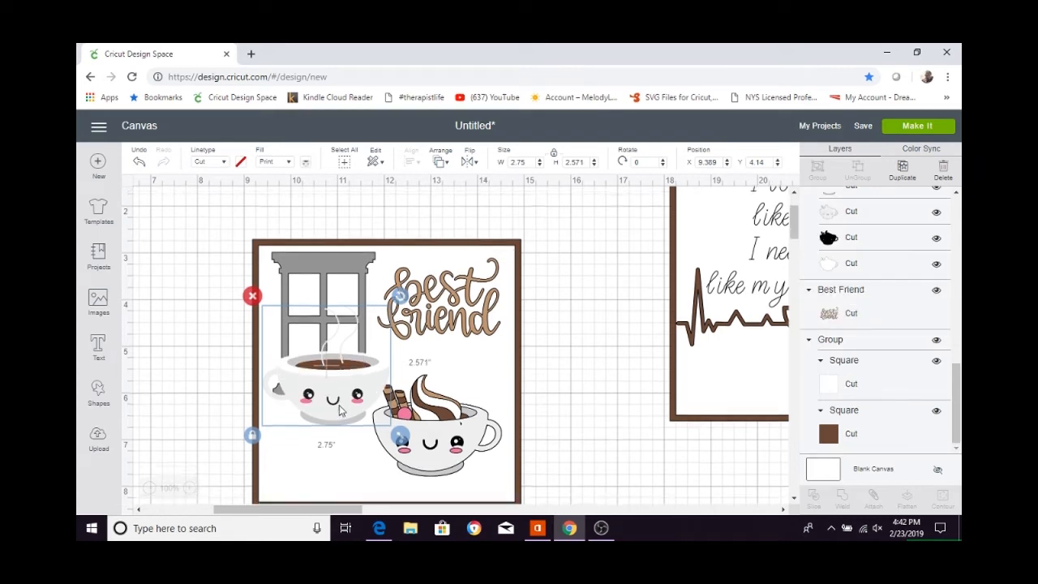
{"action": "left_click_drag", "start_coordinate": [430, 396], "coordinate": [438, 403]}
{"action": "left_click_drag", "start_coordinate": [341, 352], "coordinate": [346, 373]}
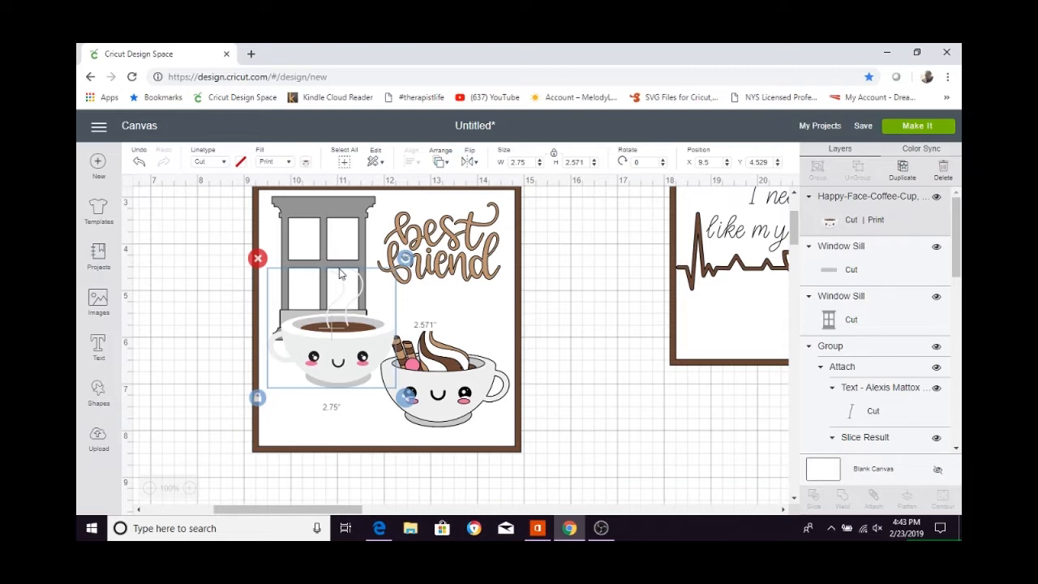
Make four duplicates of the "best friend" lettering.
{"action": "left_click", "coordinate": [449, 235]}
{"action": "left_click", "coordinate": [902, 177]}
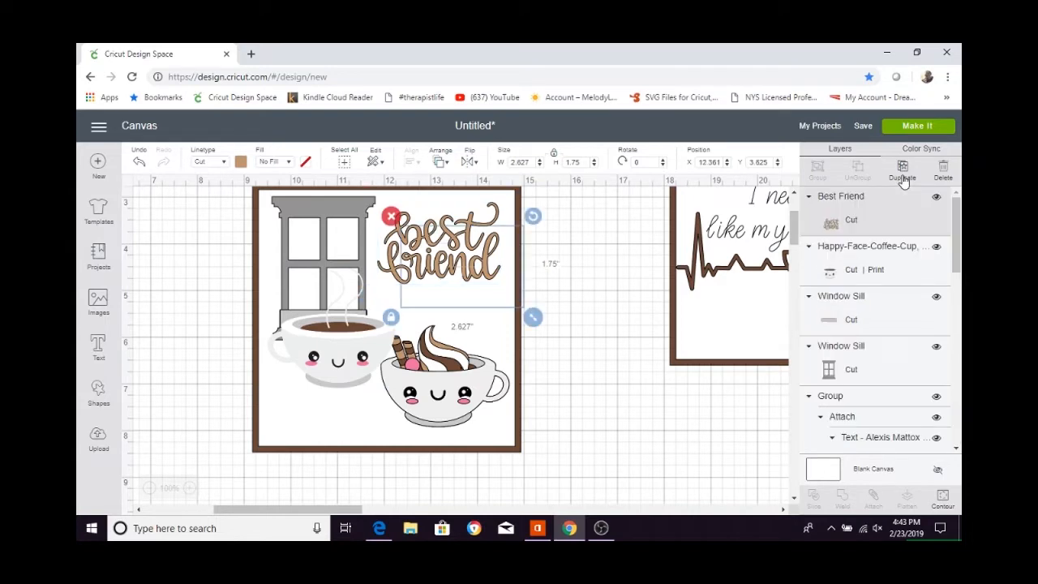
{"action": "left_click", "coordinate": [903, 178]}
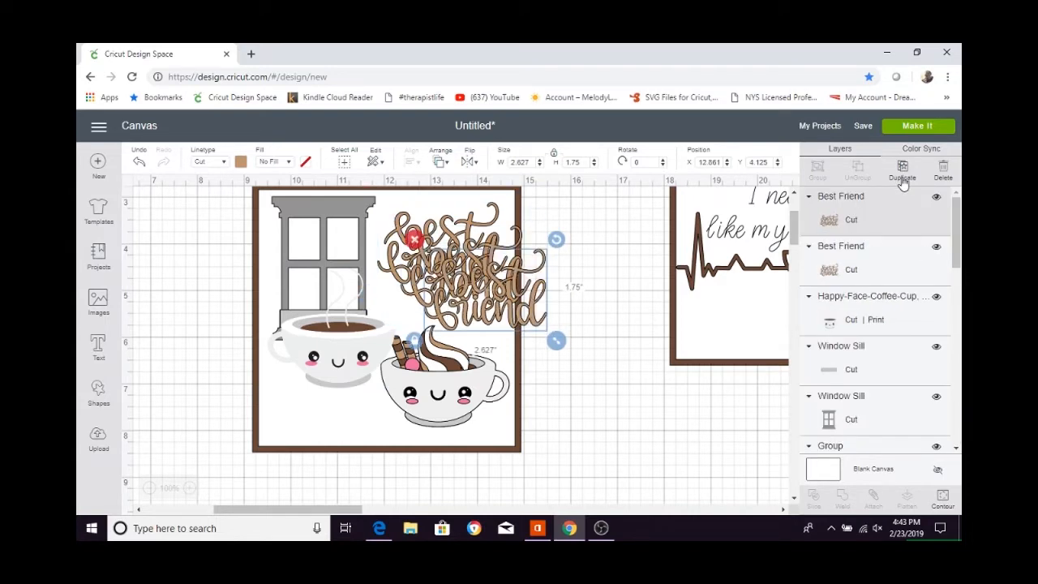
{"action": "left_click", "coordinate": [902, 179]}
Center all five "best friend" layers on one another and move the stack to the upper right of the white square.
{"action": "left_click", "coordinate": [912, 258], "text": "shift"}
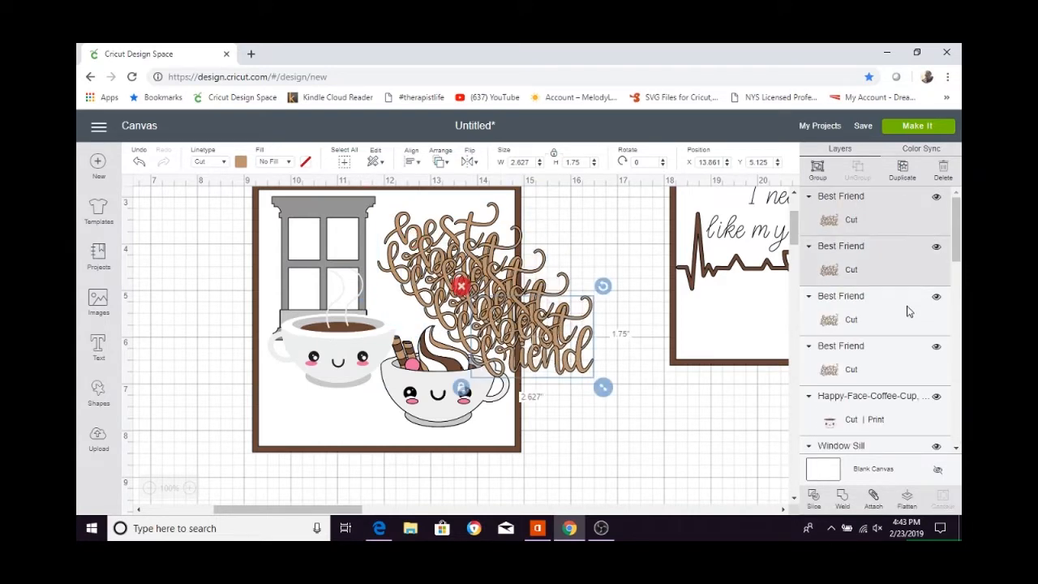
{"action": "left_click", "coordinate": [908, 308], "text": "shift"}
{"action": "left_click", "coordinate": [889, 357], "text": "shift"}
{"action": "scroll", "coordinate": [908, 324], "scroll_direction": "down", "scroll_amount": 3}
{"action": "scroll", "coordinate": [906, 323], "scroll_direction": "down", "scroll_amount": 5}
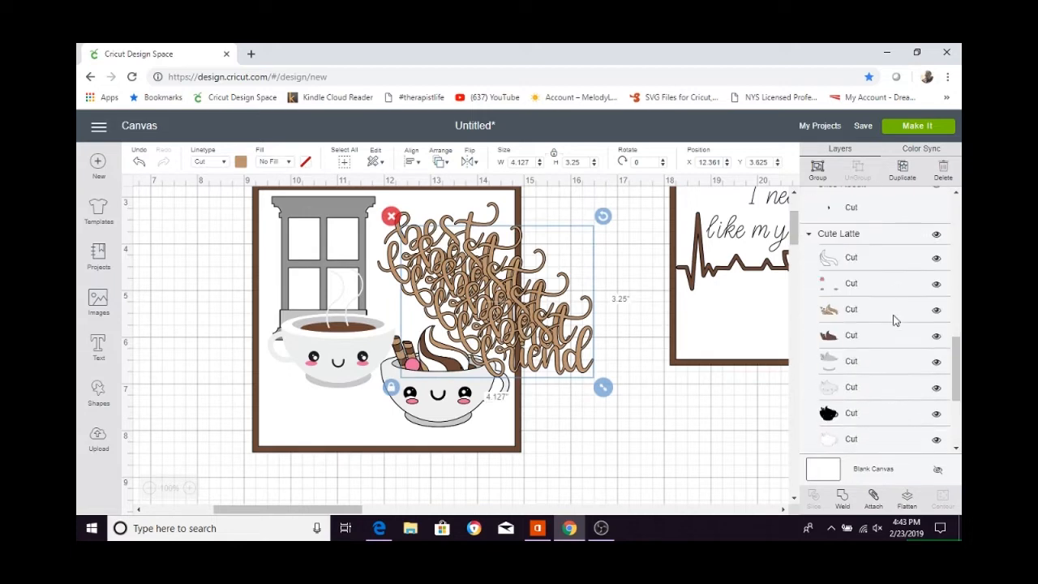
{"action": "left_click", "coordinate": [879, 308]}
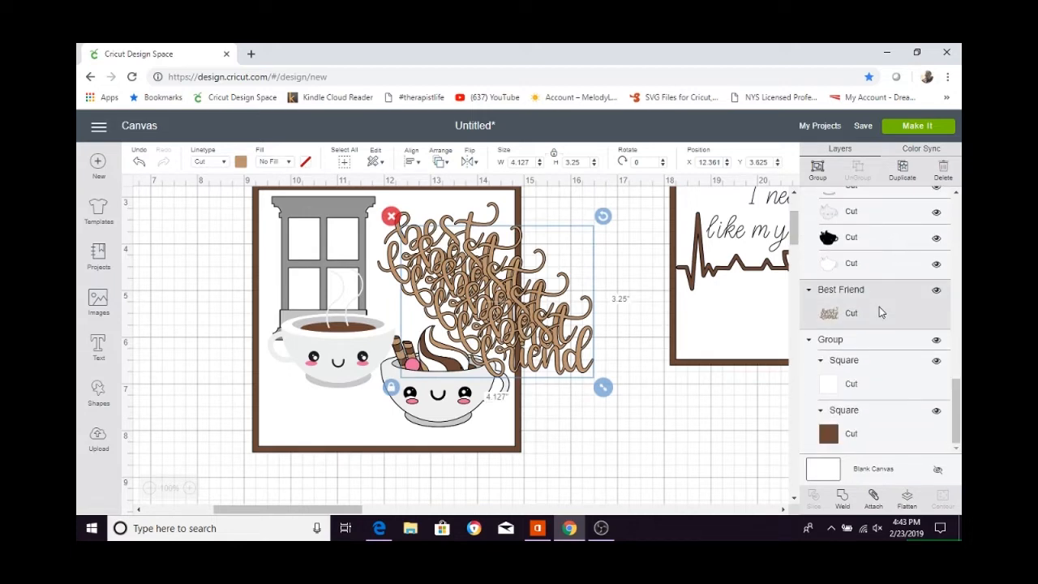
{"action": "left_click", "coordinate": [413, 162]}
{"action": "left_click", "coordinate": [438, 295]}
{"action": "left_click_drag", "start_coordinate": [467, 276], "coordinate": [439, 238]}
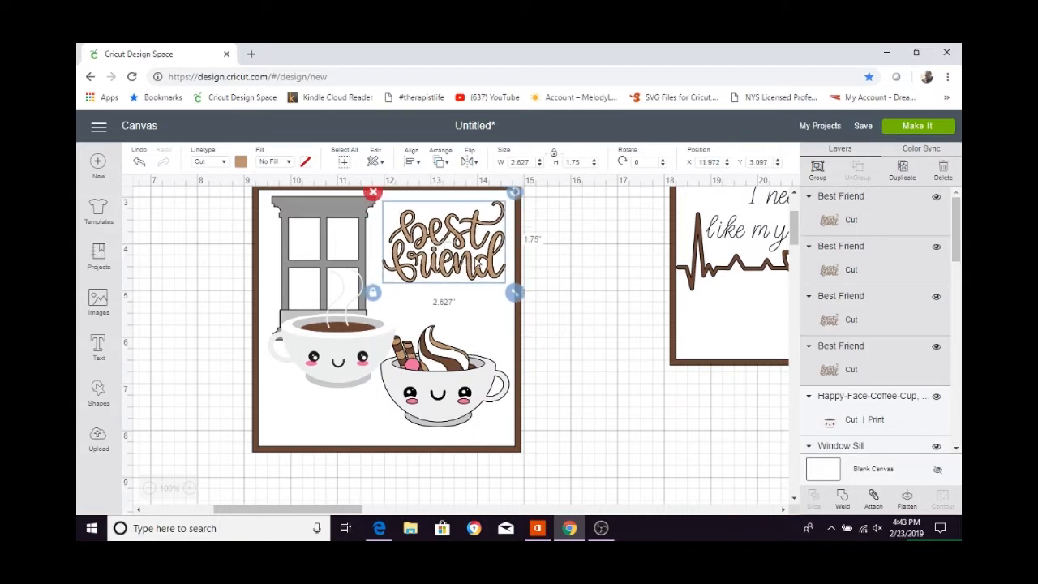
Make four duplicates of the window frame piece.
{"action": "left_click", "coordinate": [316, 249]}
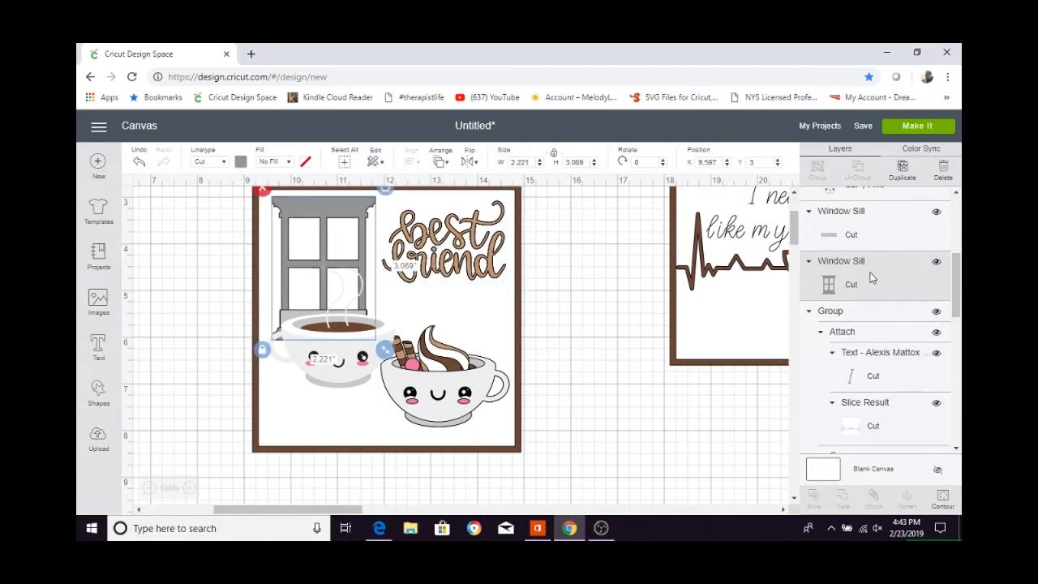
{"action": "left_click", "coordinate": [903, 172]}
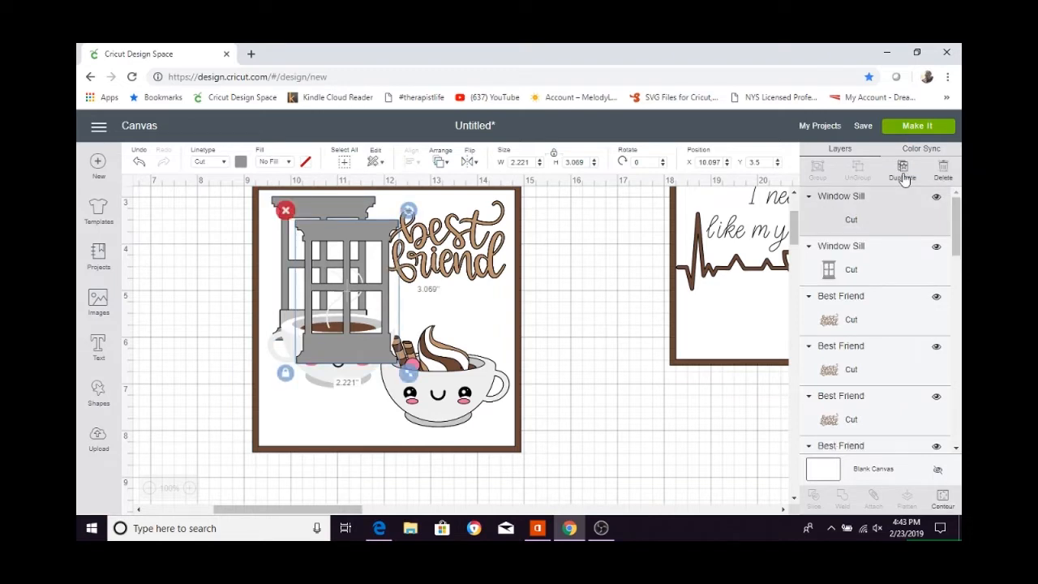
{"action": "left_click", "coordinate": [903, 171]}
{"action": "left_click", "coordinate": [903, 172]}
{"action": "left_click", "coordinate": [903, 171]}
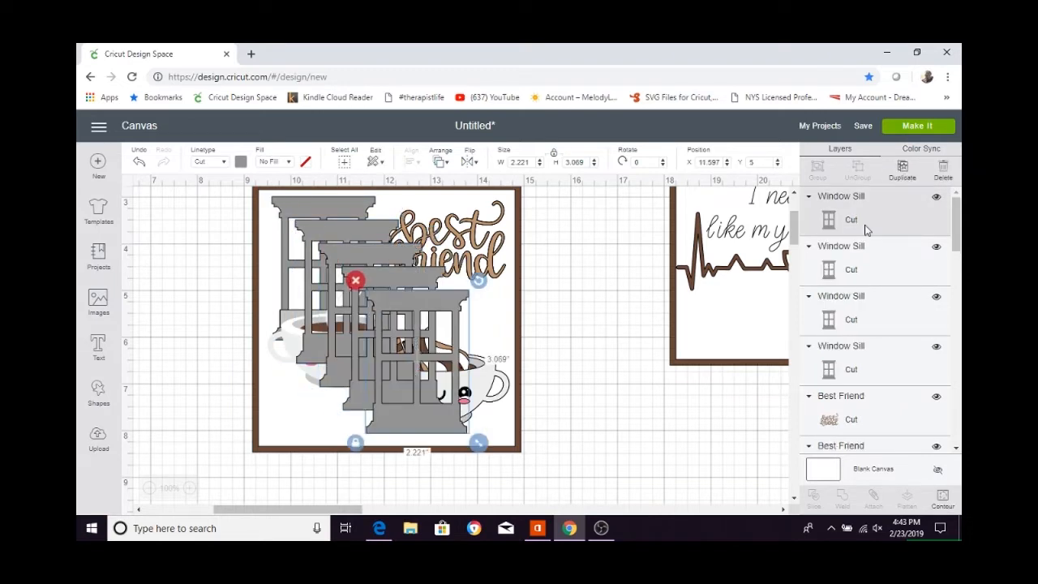
Center all five window frames on one another and move the stack back to the panel's upper left.
{"action": "left_click", "coordinate": [847, 320], "text": "ctrl"}
{"action": "left_click", "coordinate": [867, 372], "text": "ctrl"}
{"action": "scroll", "coordinate": [867, 372], "scroll_direction": "down", "scroll_amount": 5}
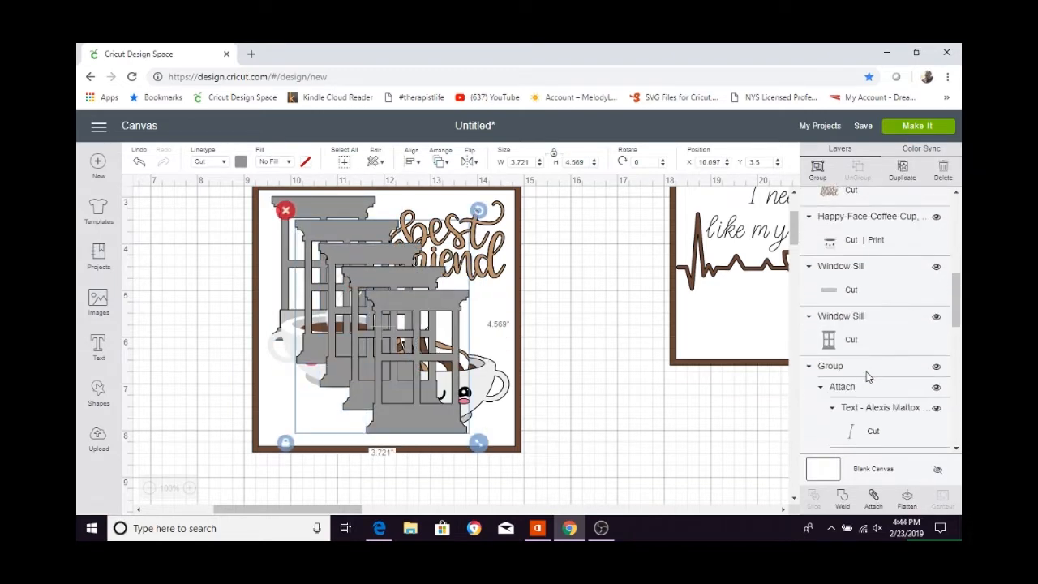
{"action": "left_click", "coordinate": [864, 328], "text": "ctrl"}
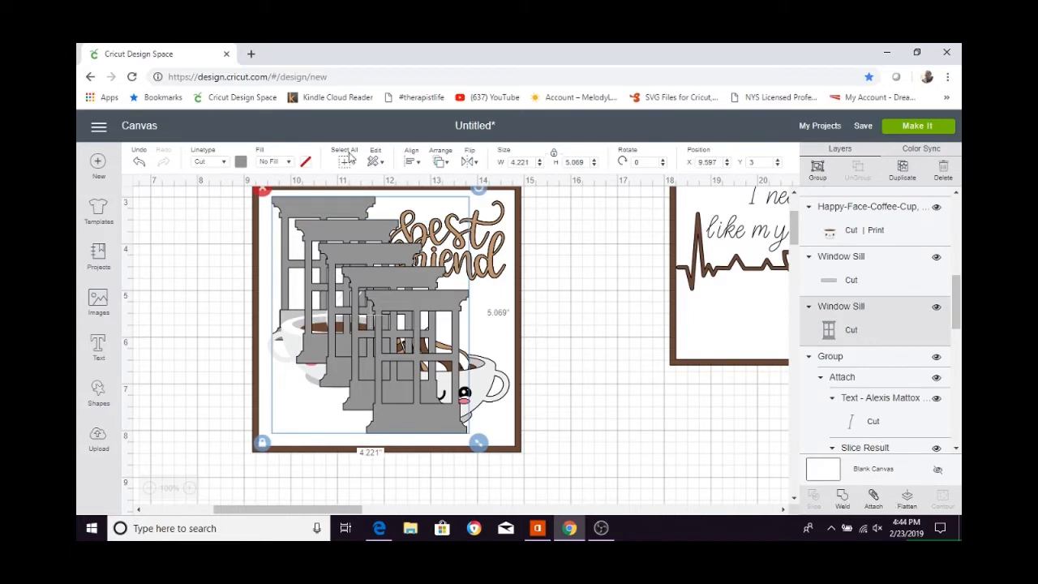
{"action": "left_click", "coordinate": [405, 162]}
{"action": "left_click", "coordinate": [450, 311]}
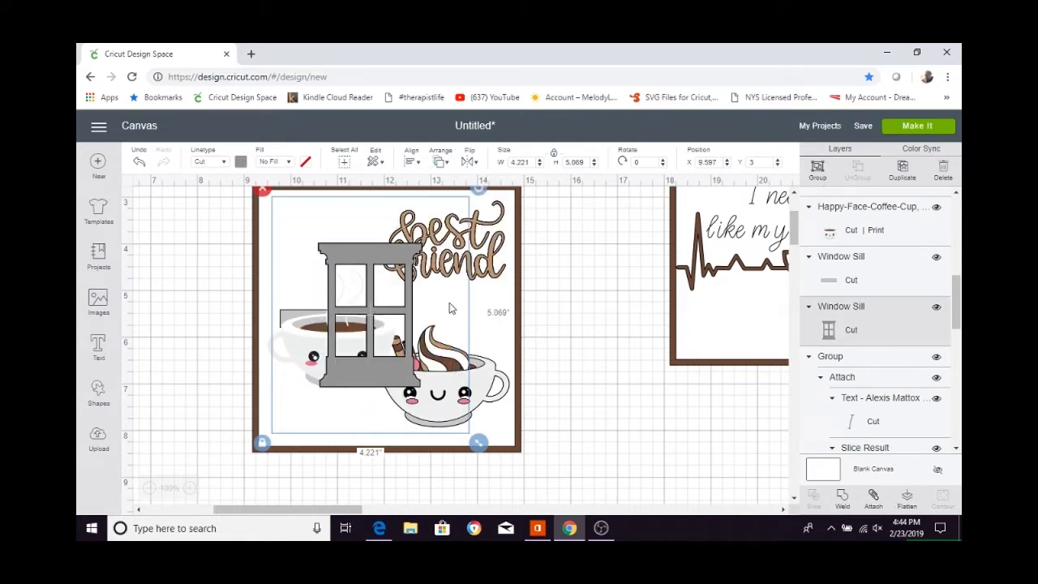
{"action": "left_click_drag", "start_coordinate": [369, 328], "coordinate": [325, 279]}
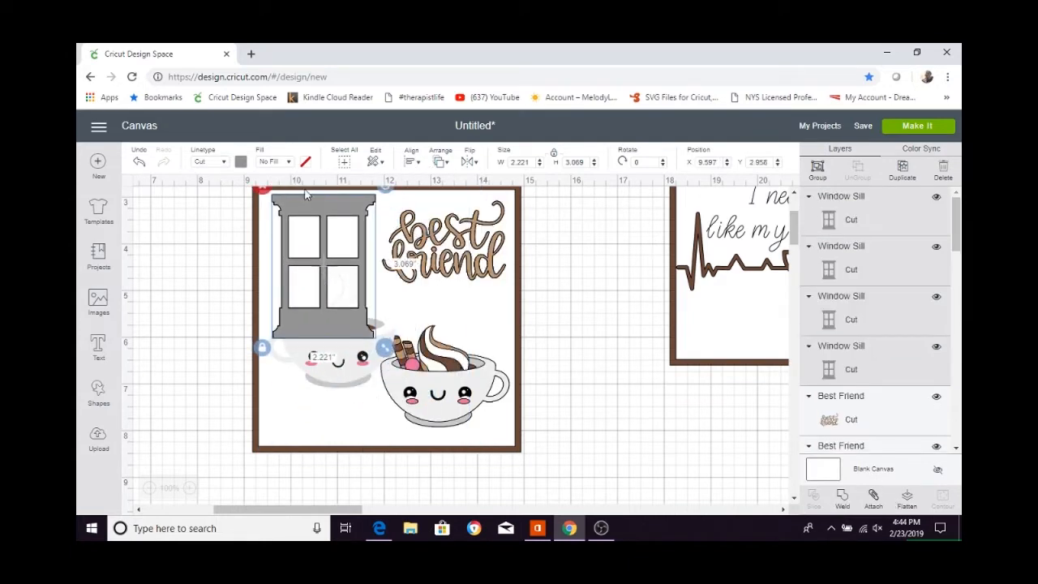
Try to move the stacked window frames backward in the layer order.
{"action": "left_click", "coordinate": [412, 163]}
{"action": "left_click", "coordinate": [441, 167]}
{"action": "left_click", "coordinate": [464, 207]}
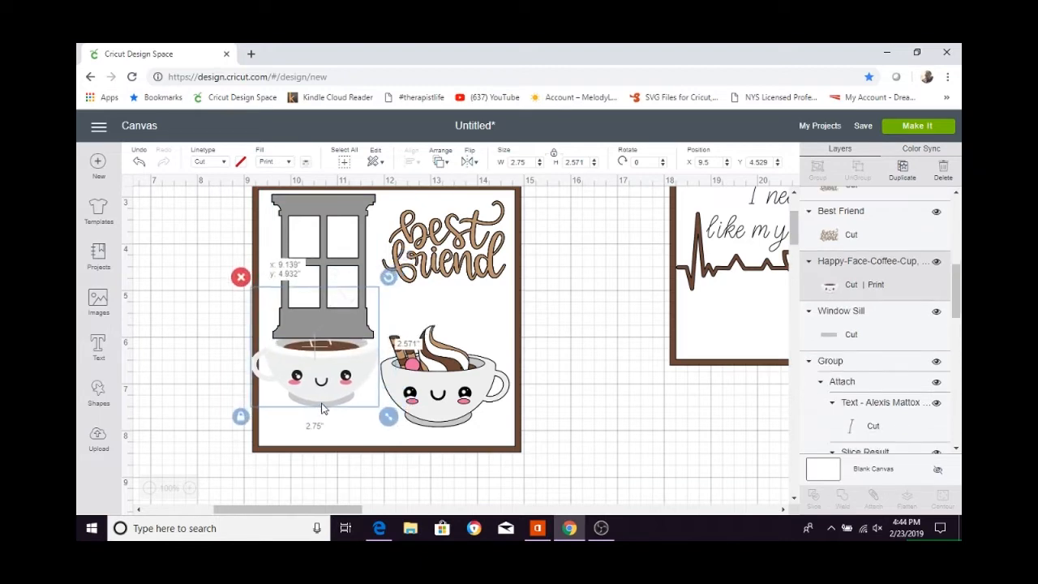
Bring the window sill strip to the front of the stacked window frames.
{"action": "left_click", "coordinate": [840, 311]}
{"action": "left_click", "coordinate": [441, 167]}
{"action": "left_click", "coordinate": [464, 240]}
Bring the steaming coffee cup to the front and nudge it slightly down beneath the window sill.
{"action": "left_click", "coordinate": [332, 398]}
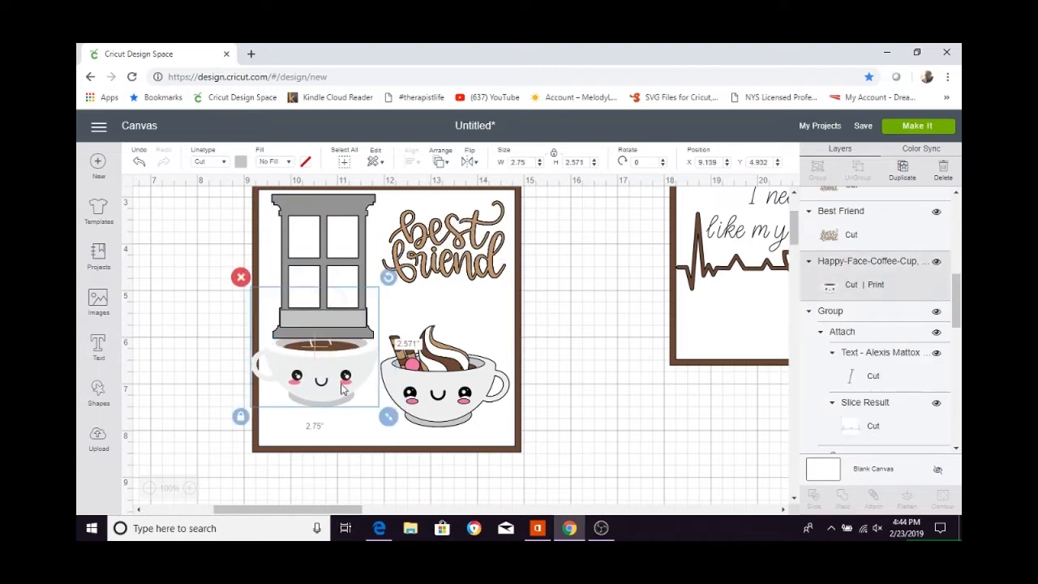
{"action": "left_click", "coordinate": [444, 165]}
{"action": "left_click", "coordinate": [458, 241]}
{"action": "left_click", "coordinate": [442, 166]}
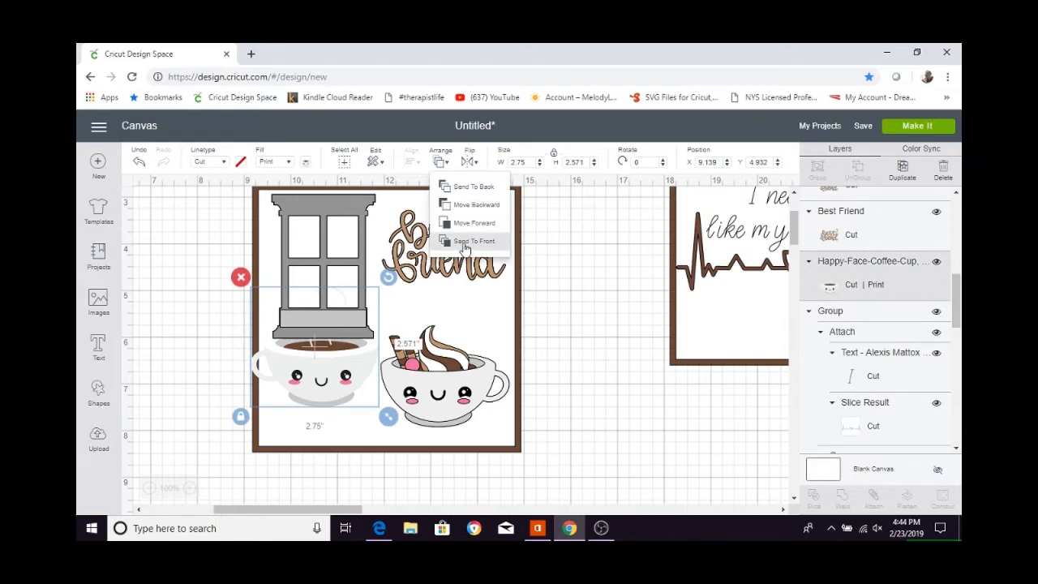
{"action": "left_click", "coordinate": [460, 241]}
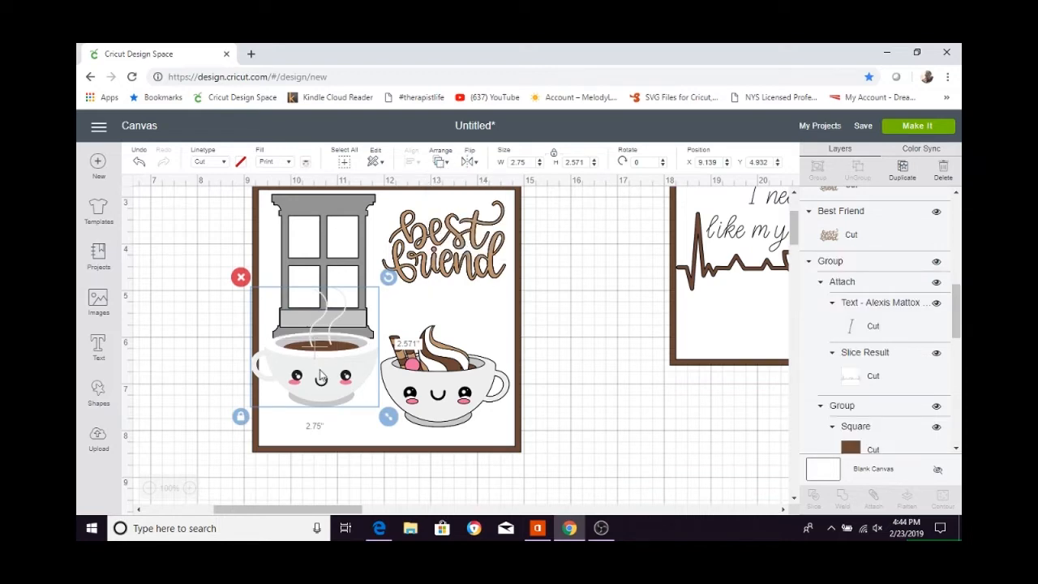
{"action": "left_click_drag", "start_coordinate": [323, 373], "coordinate": [323, 377]}
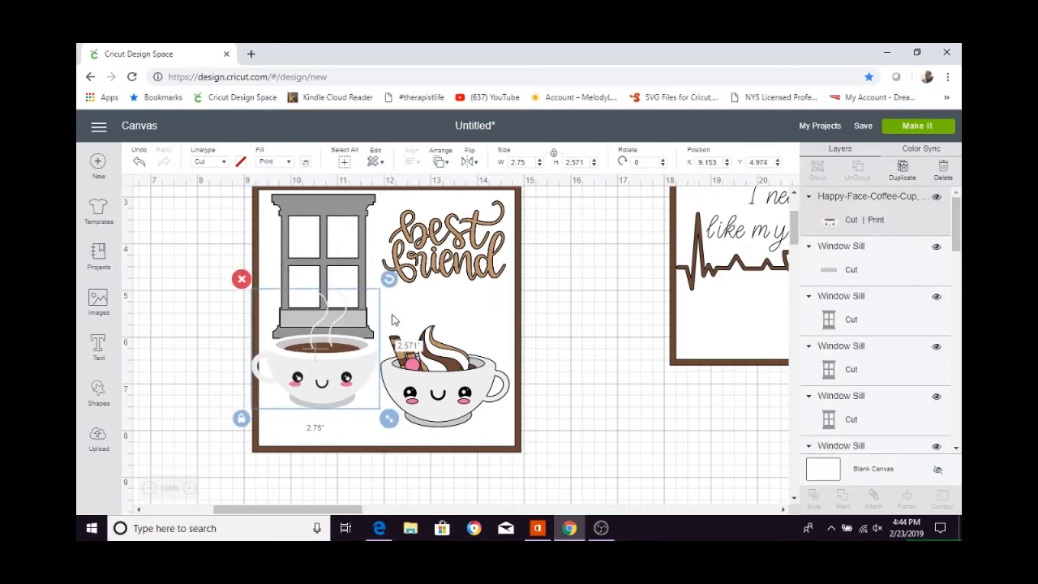
Sync the five window frames to the light gray of the latte cup's shading using Color Sync.
{"action": "left_click", "coordinate": [917, 152]}
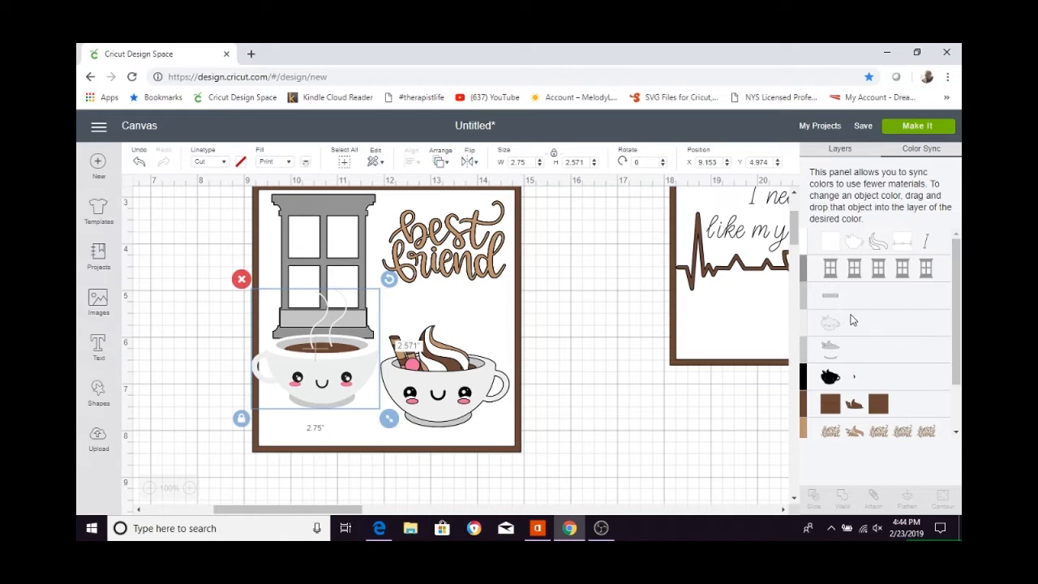
{"action": "scroll", "coordinate": [851, 328], "scroll_direction": "down", "scroll_amount": 1}
{"action": "scroll", "coordinate": [861, 321], "scroll_direction": "up", "scroll_amount": 1}
{"action": "left_click_drag", "start_coordinate": [807, 276], "coordinate": [806, 357]}
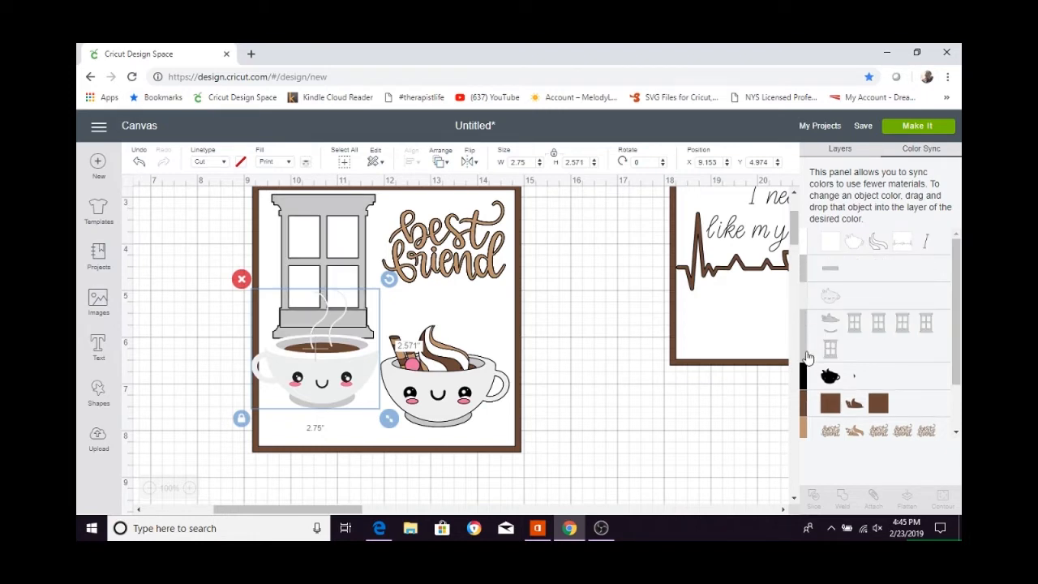
Sync the window sill strip to the dark brown of the background squares and clear the selection.
{"action": "mouse_move", "coordinate": [805, 274]}
{"action": "left_mouse_down"}
{"action": "mouse_move", "coordinate": [801, 296]}
{"action": "mouse_move", "coordinate": [809, 289]}
{"action": "left_mouse_up"}
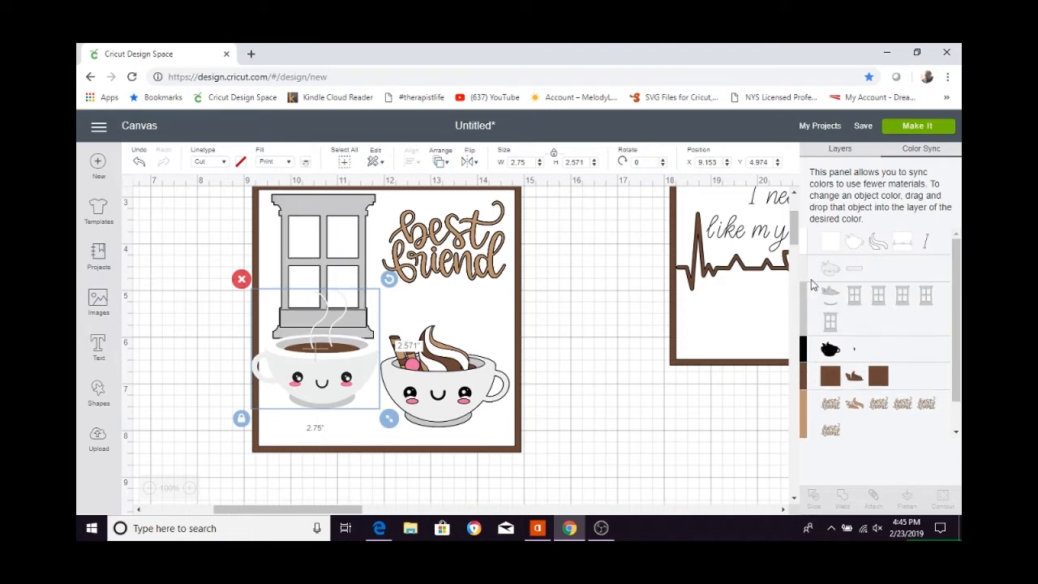
{"action": "left_click_drag", "start_coordinate": [859, 274], "coordinate": [866, 384]}
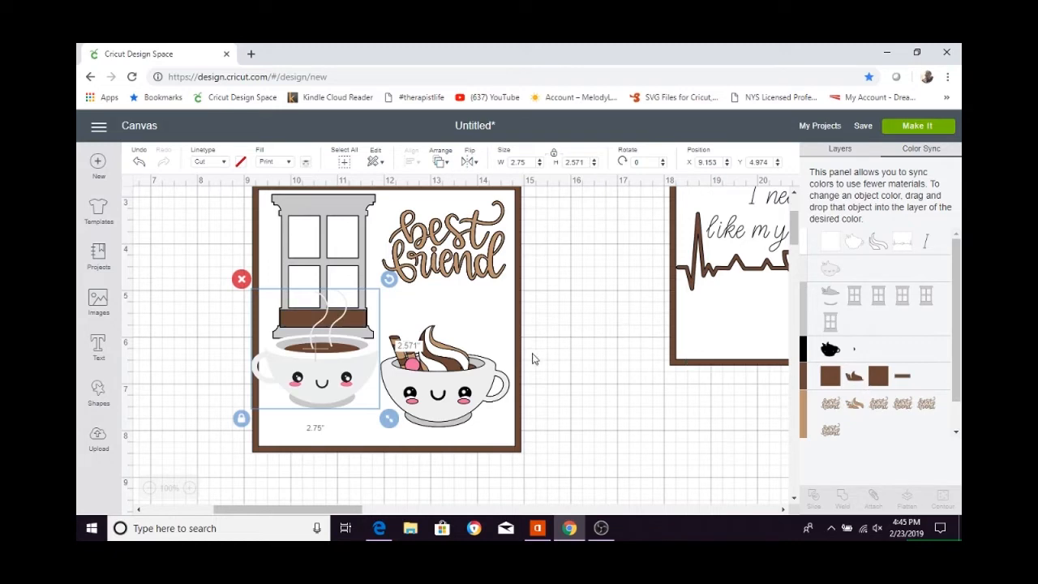
{"action": "left_click", "coordinate": [623, 320]}
Preview the project's cutting mats, return to the canvas and select the steaming coffee cup.
{"action": "left_click", "coordinate": [929, 127]}
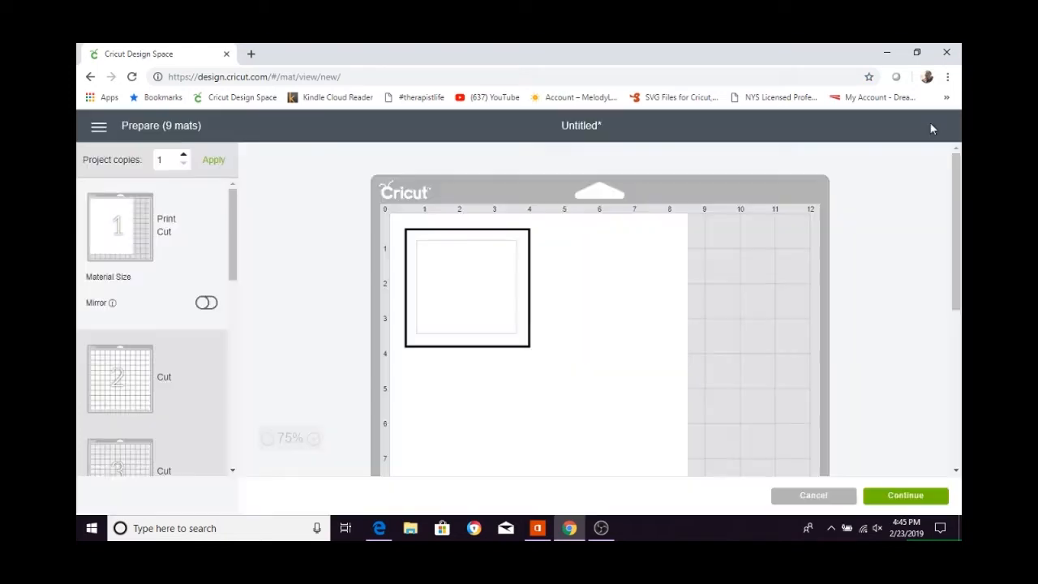
{"action": "left_click", "coordinate": [802, 497]}
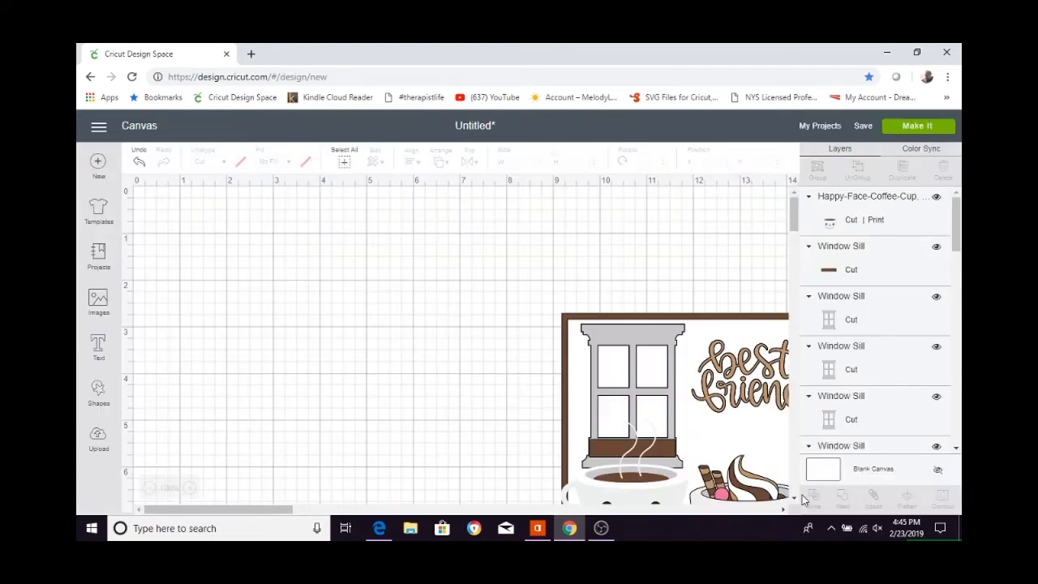
{"action": "scroll", "coordinate": [477, 408], "scroll_direction": "down", "scroll_amount": 2}
{"action": "left_click", "coordinate": [631, 382]}
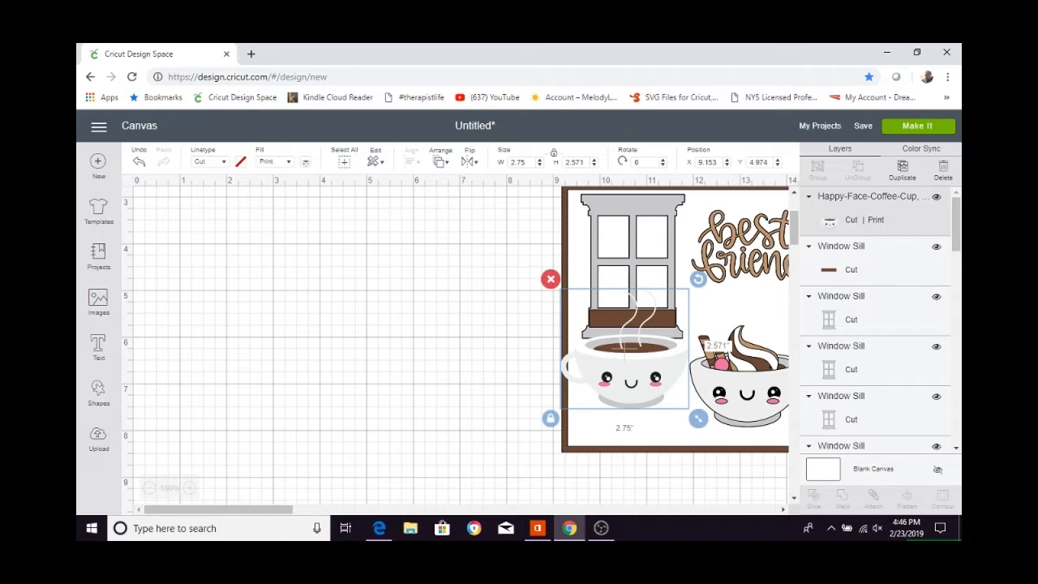
Search the image library for "coffee" and insert the Coffee Cup with Steam image onto the canvas.
{"action": "left_click", "coordinate": [99, 312]}
{"action": "left_click", "coordinate": [849, 164]}
{"action": "type", "text": "c"}
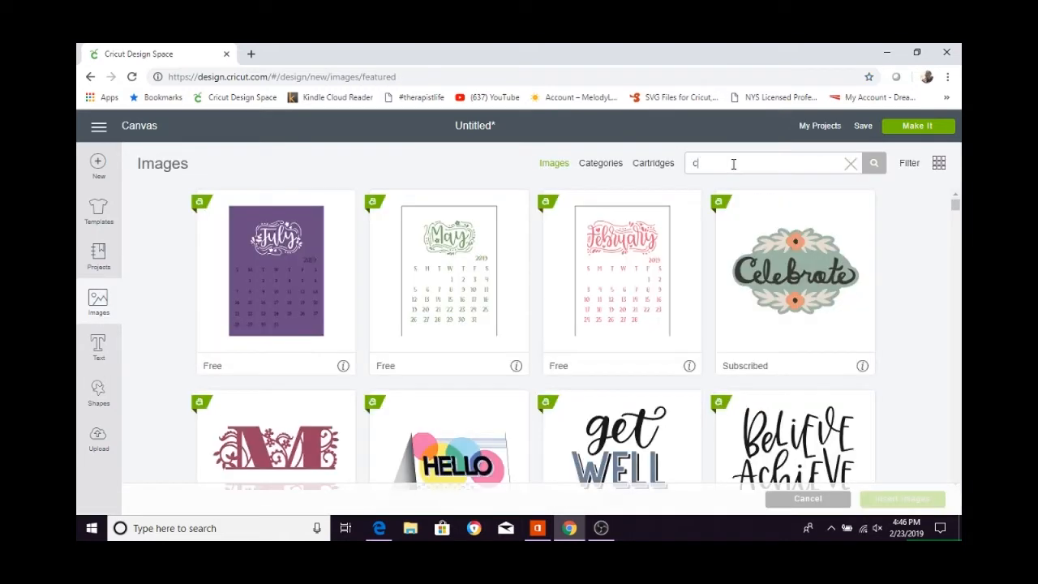
{"action": "type", "text": "offee"}
{"action": "key", "text": "Return"}
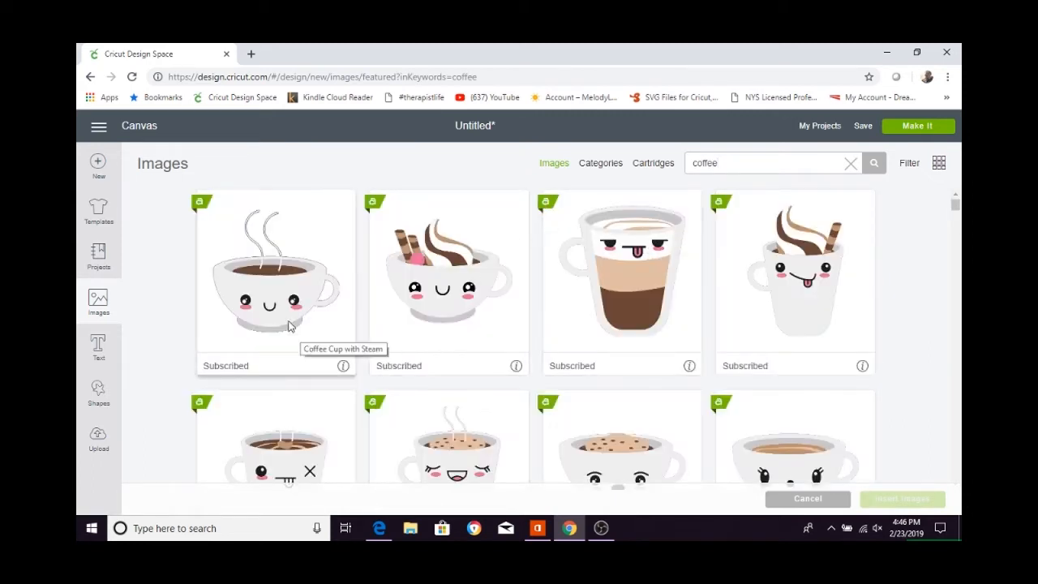
{"action": "left_click", "coordinate": [278, 312]}
{"action": "left_click", "coordinate": [909, 498]}
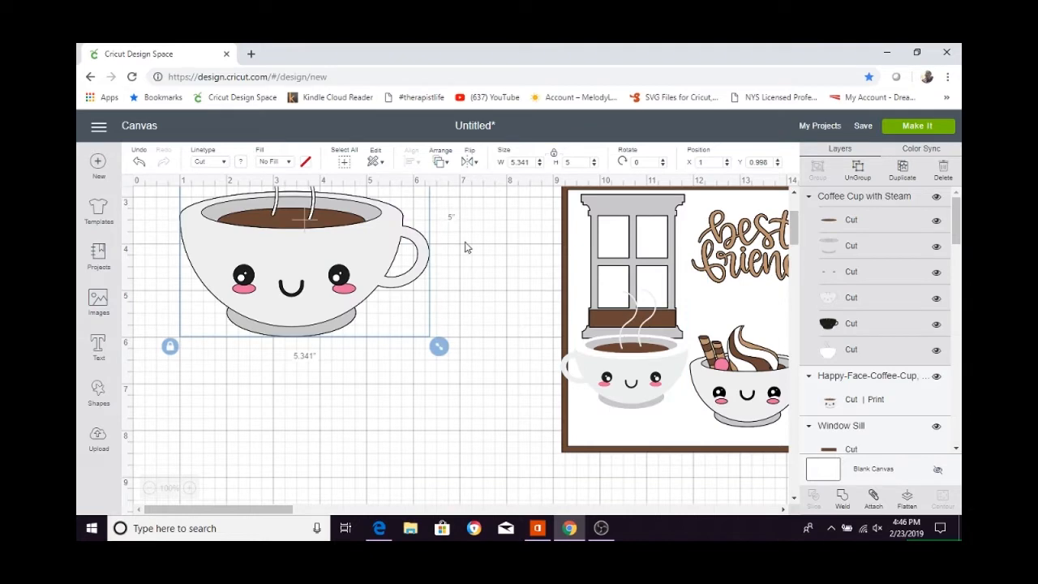
Set the new steaming cup's width to 2.75 inches, flip it horizontally and place it on the empty canvas beside the panel.
{"action": "left_click", "coordinate": [533, 163]}
{"action": "key", "text": "Return"}
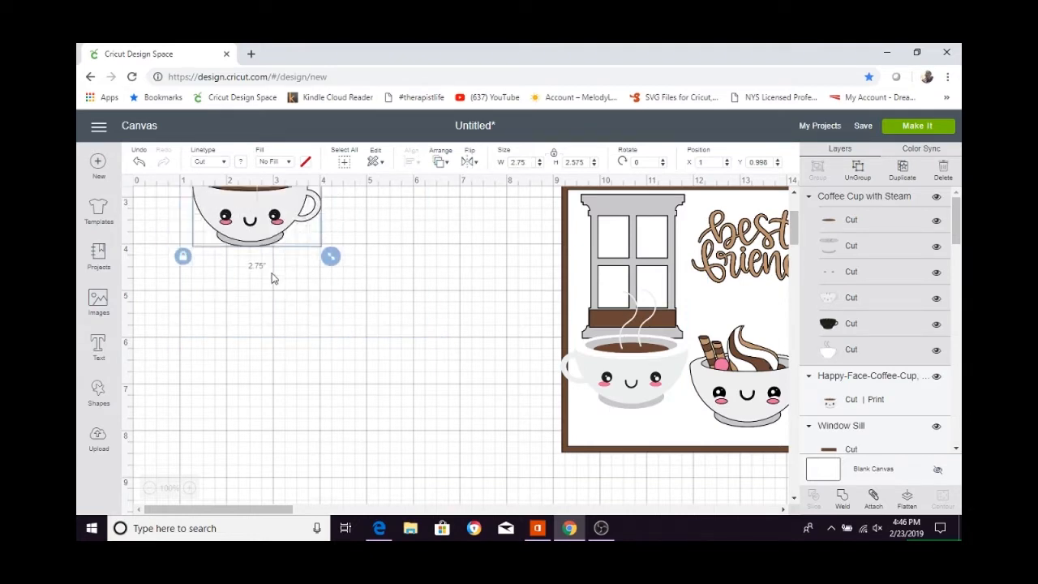
{"action": "left_click_drag", "start_coordinate": [261, 223], "coordinate": [317, 338]}
{"action": "left_click", "coordinate": [476, 163]}
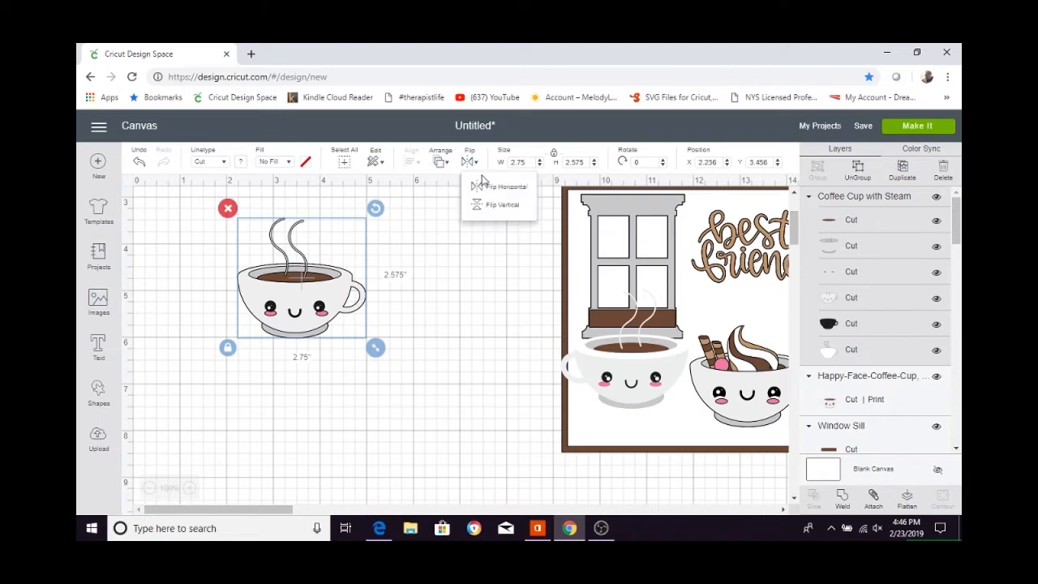
{"action": "left_click_drag", "start_coordinate": [336, 302], "coordinate": [645, 413]}
{"action": "left_click_drag", "start_coordinate": [591, 365], "coordinate": [344, 336]}
Delete the print-and-cut coffee cup beneath the window and put the new layered steaming cup in its place.
{"action": "left_click", "coordinate": [600, 364]}
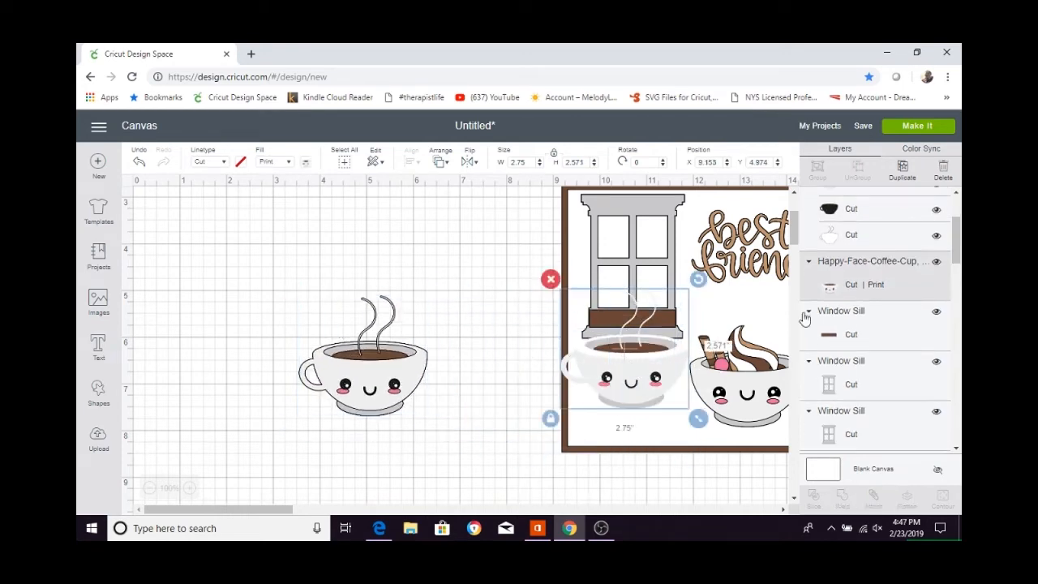
{"action": "left_click", "coordinate": [550, 280]}
{"action": "left_click_drag", "start_coordinate": [418, 370], "coordinate": [687, 358]}
{"action": "left_click", "coordinate": [268, 365]}
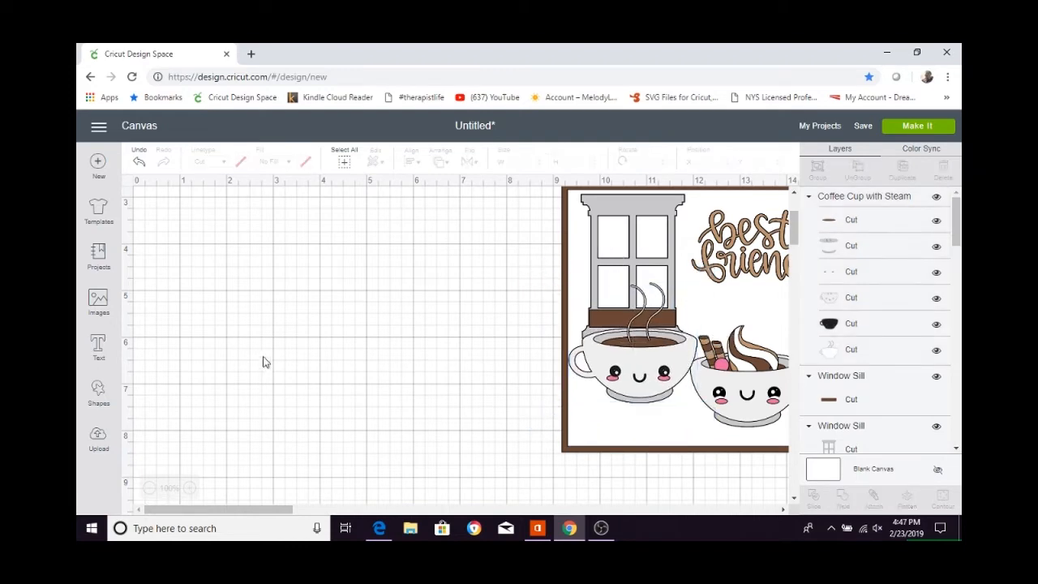
Send the project to mat preparation and review the black and dark brown mats 4 to 6.
{"action": "left_click", "coordinate": [917, 126]}
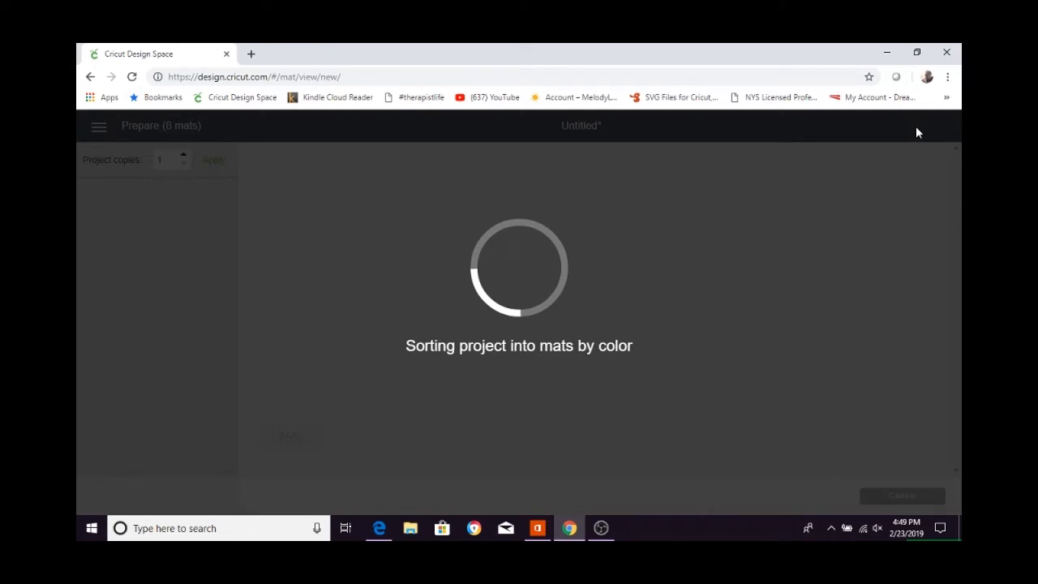
{"action": "left_click", "coordinate": [120, 361]}
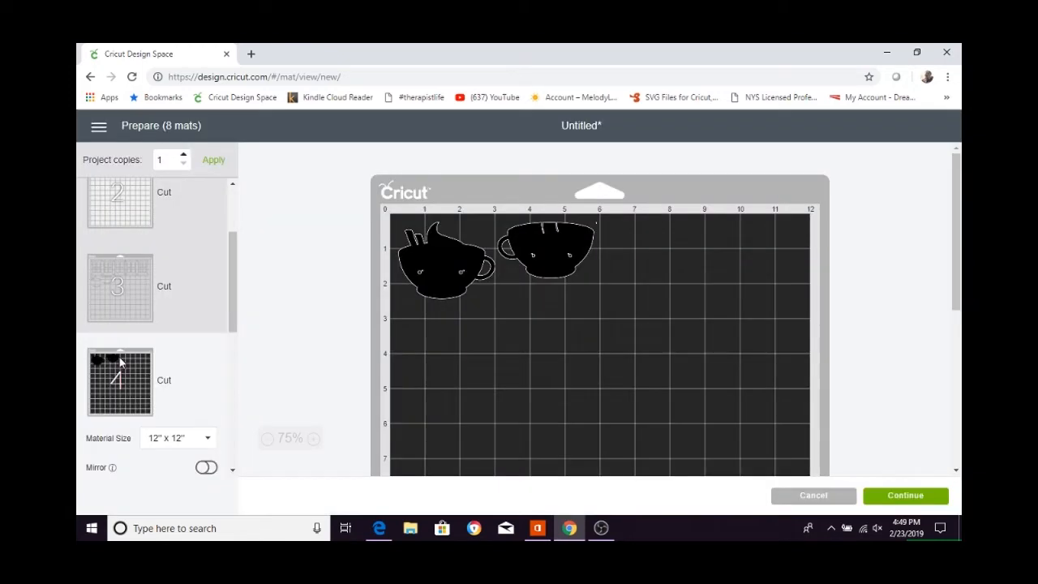
{"action": "scroll", "coordinate": [120, 361], "scroll_direction": "down", "scroll_amount": 2}
{"action": "left_click", "coordinate": [119, 361]}
{"action": "scroll", "coordinate": [116, 292], "scroll_direction": "down", "scroll_amount": 1}
{"action": "left_click", "coordinate": [117, 301]}
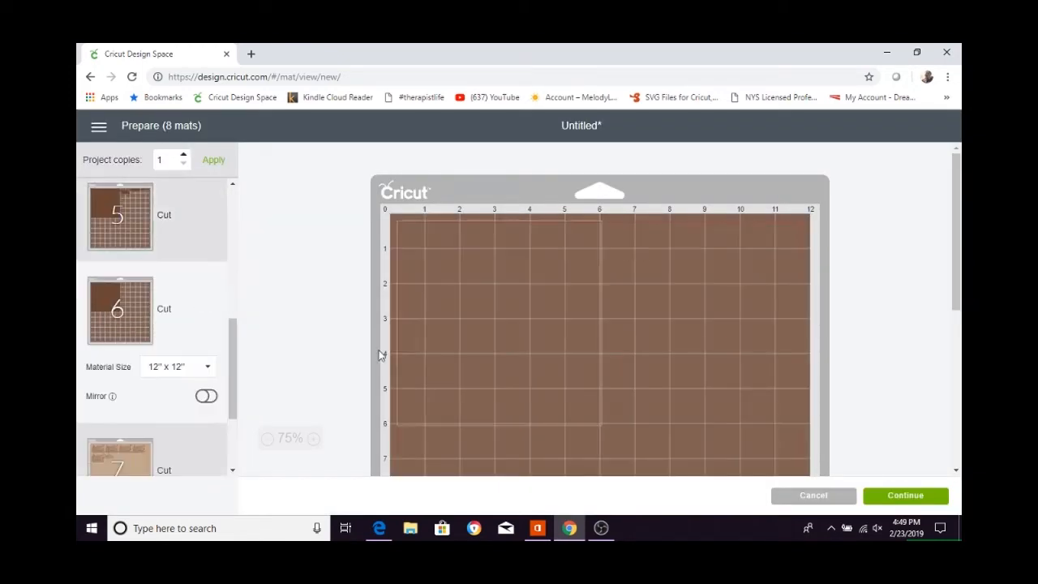
Reposition the dark brown square on mat 6 into the mat's lower-right corner, starting at about the 6-inch marks.
{"action": "left_click_drag", "start_coordinate": [527, 312], "coordinate": [781, 306]}
{"action": "scroll", "coordinate": [754, 324], "scroll_direction": "down", "scroll_amount": 2}
{"action": "left_click_drag", "start_coordinate": [733, 342], "coordinate": [727, 469]}
{"action": "scroll", "coordinate": [757, 379], "scroll_direction": "down", "scroll_amount": 2}
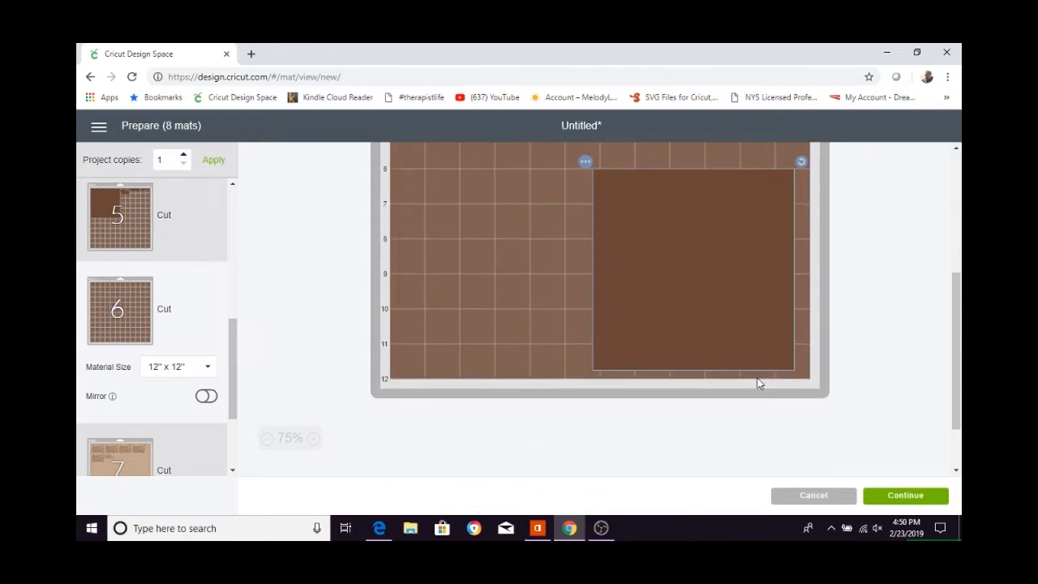
{"action": "left_click_drag", "start_coordinate": [770, 324], "coordinate": [819, 319]}
{"action": "scroll", "coordinate": [616, 251], "scroll_direction": "up", "scroll_amount": 1}
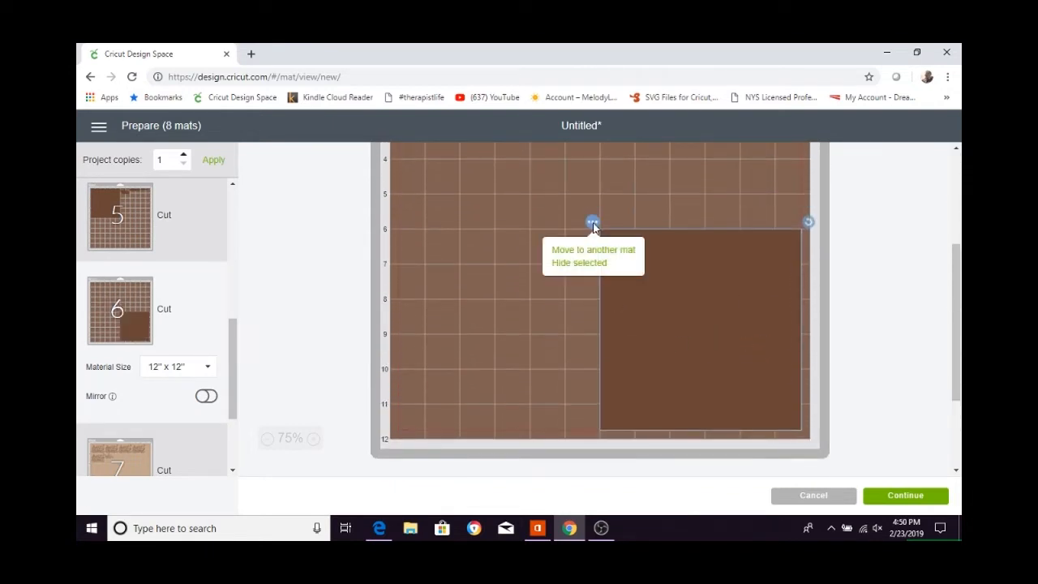
Move the dark brown square from mat 6 to mat 5 and confirm the transfer.
{"action": "left_click", "coordinate": [592, 224]}
{"action": "left_click", "coordinate": [670, 294]}
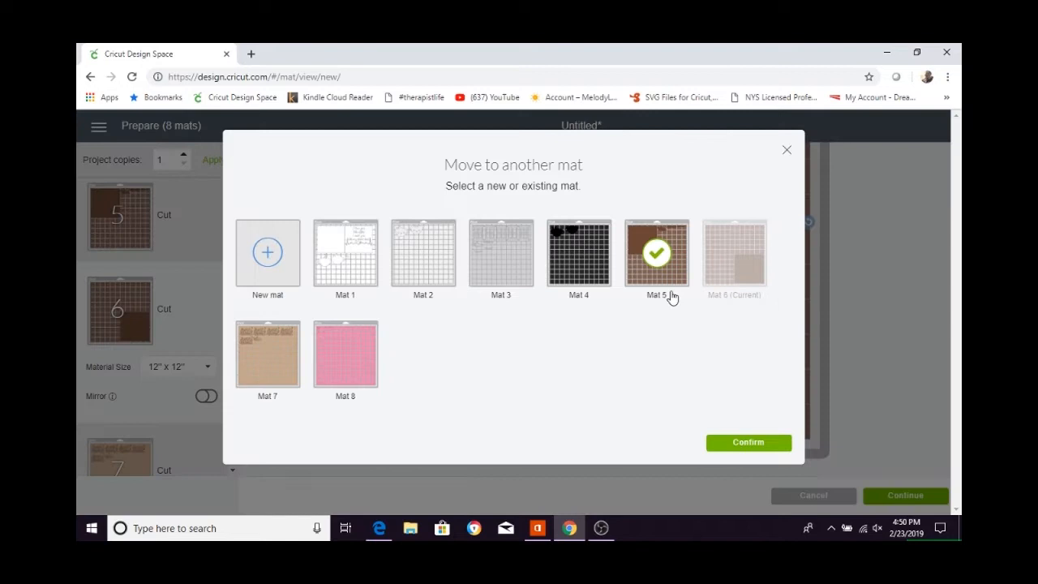
{"action": "left_click", "coordinate": [741, 446]}
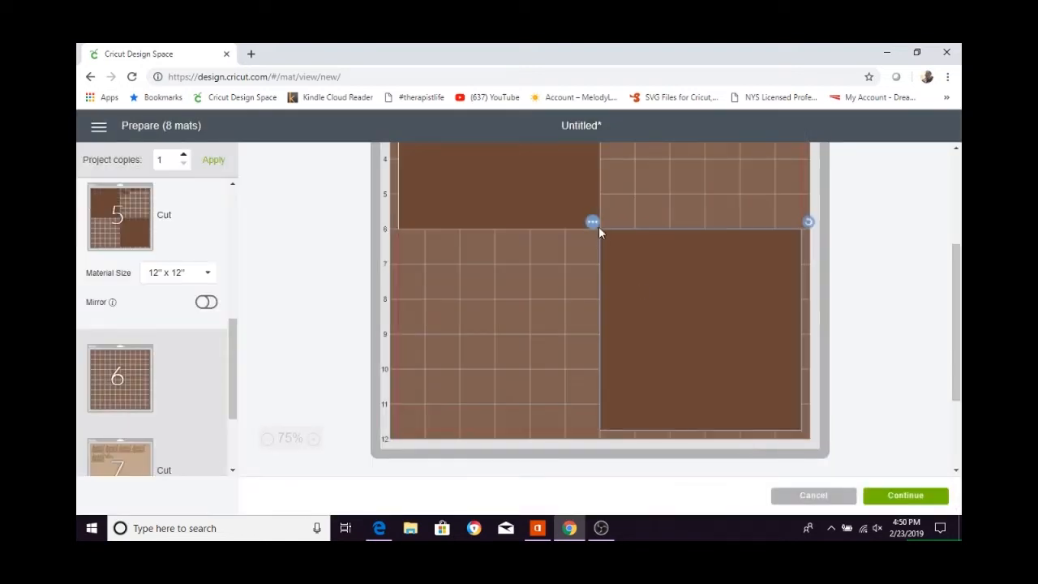
Review the cut layouts of the tan mat 7 and the pink mat 8.
{"action": "scroll", "coordinate": [162, 373], "scroll_direction": "down", "scroll_amount": 2}
{"action": "left_click", "coordinate": [151, 400]}
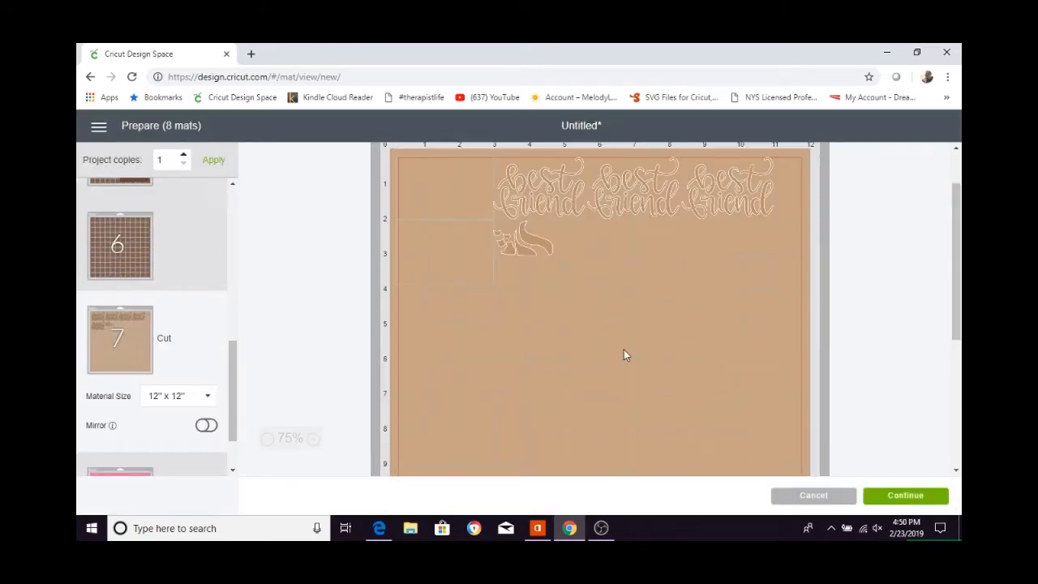
{"action": "scroll", "coordinate": [121, 235], "scroll_direction": "down", "scroll_amount": 1}
{"action": "left_click", "coordinate": [111, 424]}
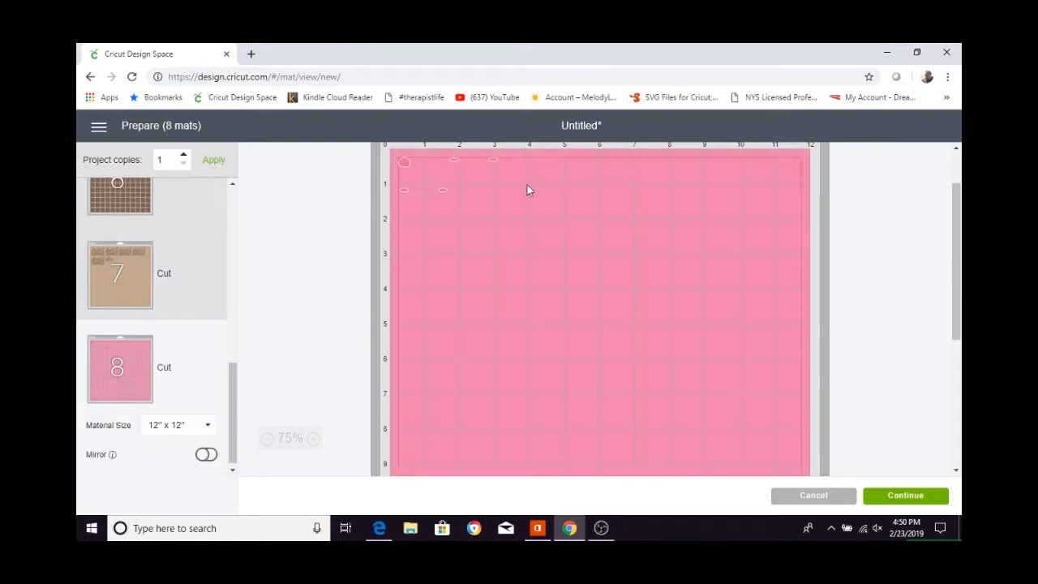
{"action": "scroll", "coordinate": [182, 361], "scroll_direction": "down", "scroll_amount": 1}
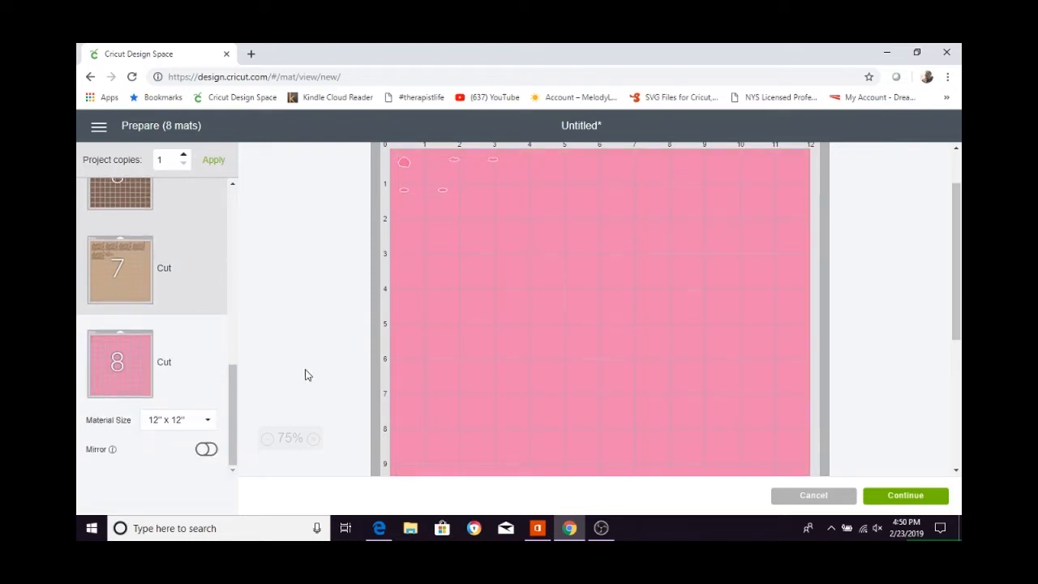